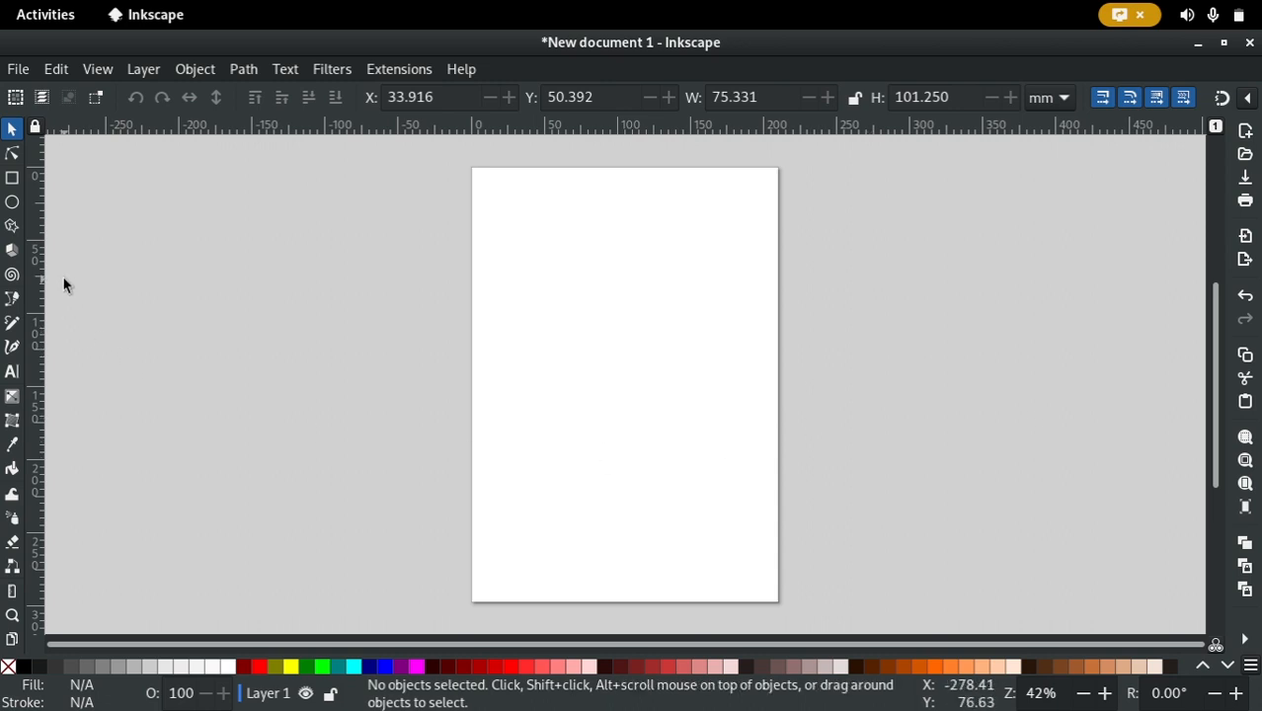
# Draw a 3D box on the page, extend it along its Z axis, and lower its top edge to the horizon line
pyautogui.click(14, 250)
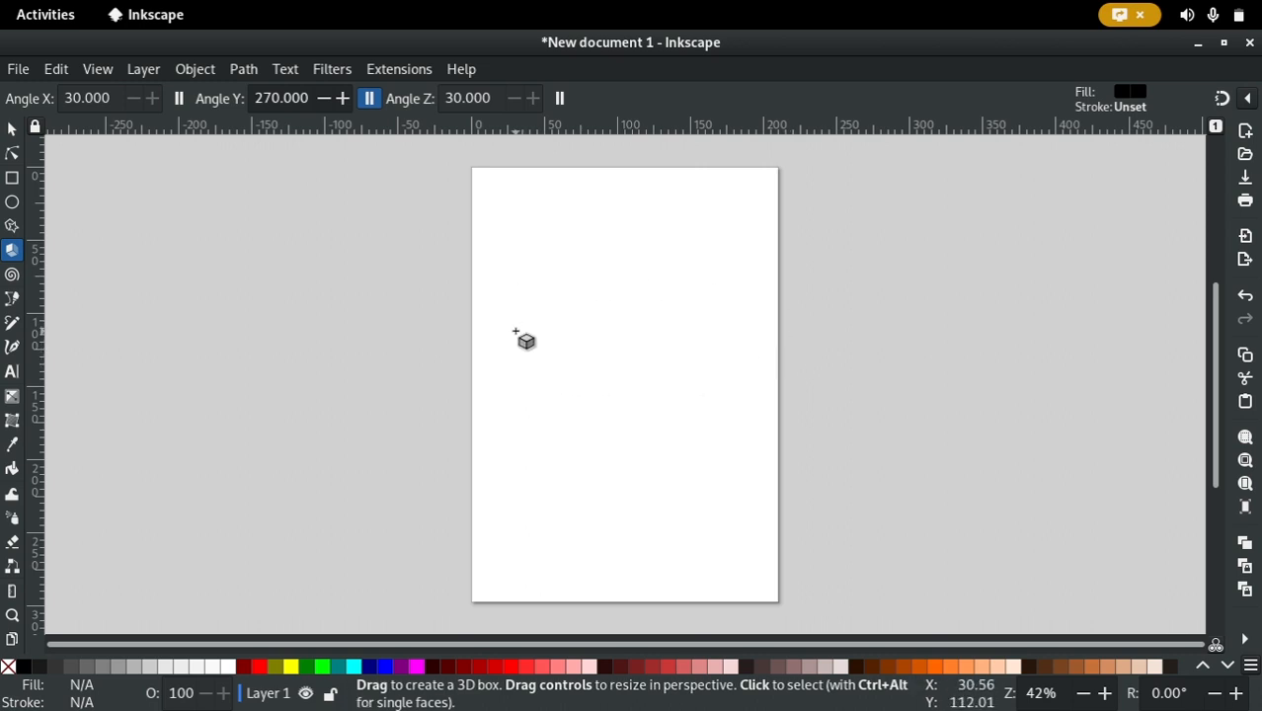
pyautogui.moveTo(514, 330); pyautogui.dragTo(564, 510)
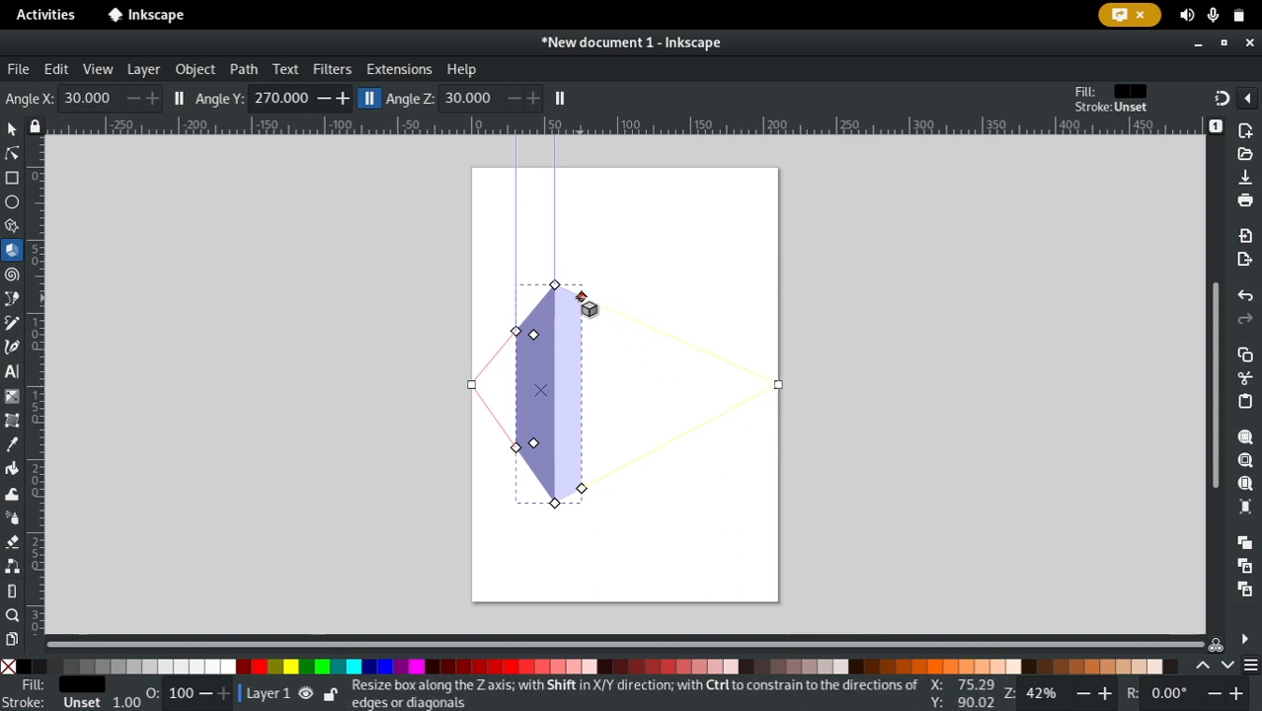
pyautogui.moveTo(581, 296); pyautogui.dragTo(640, 323)
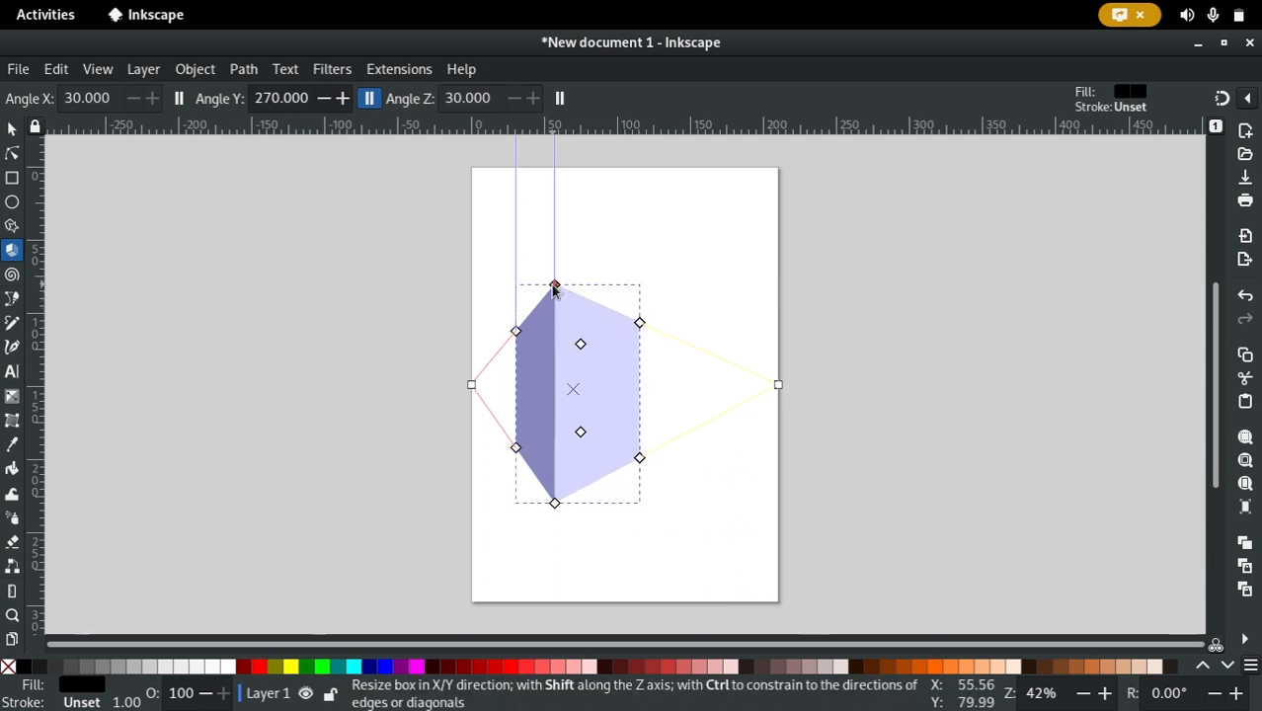
pyautogui.moveTo(555, 284); pyautogui.dragTo(607, 425)
pyautogui.moveTo(515, 445)
pyautogui.mouseDown()
pyautogui.moveTo(507, 428)
pyautogui.moveTo(521, 450)
pyautogui.mouseUp()
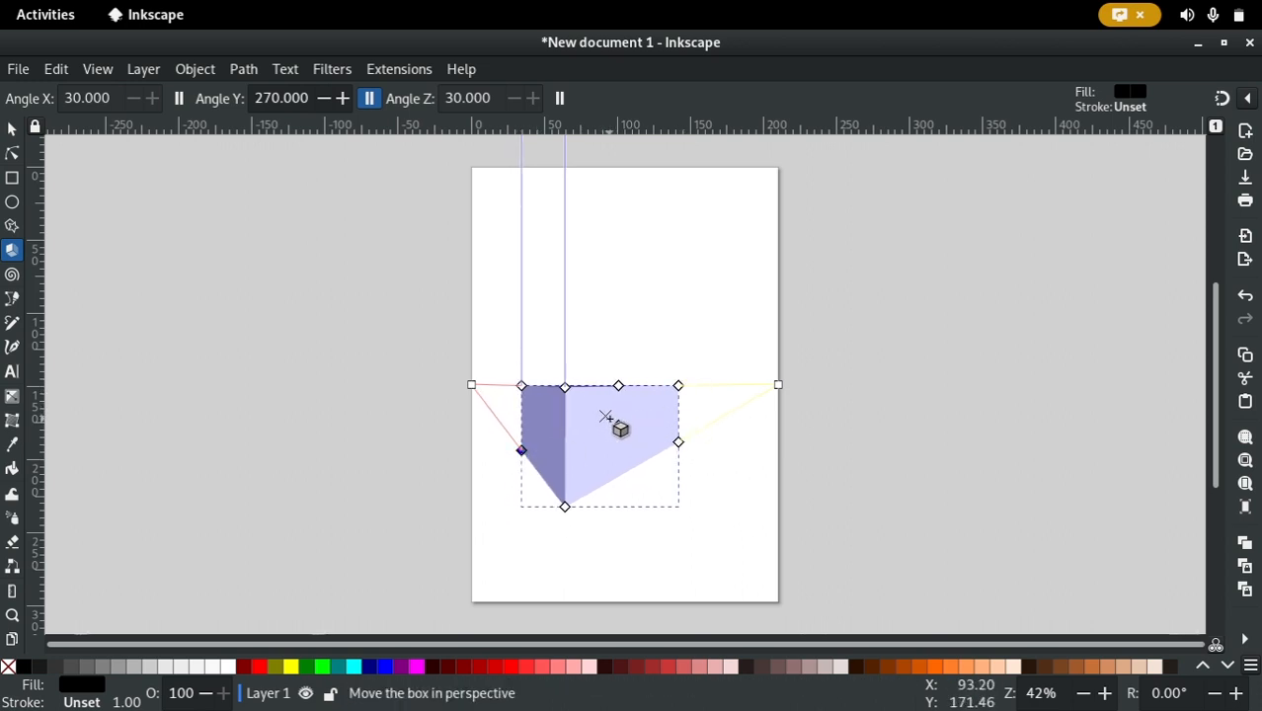
# Move the box in perspective so it sits below the horizon, roughly midway between the X and Z vanishing points
pyautogui.moveTo(606, 417); pyautogui.dragTo(621, 460)
pyautogui.scroll(2, 577, 407)
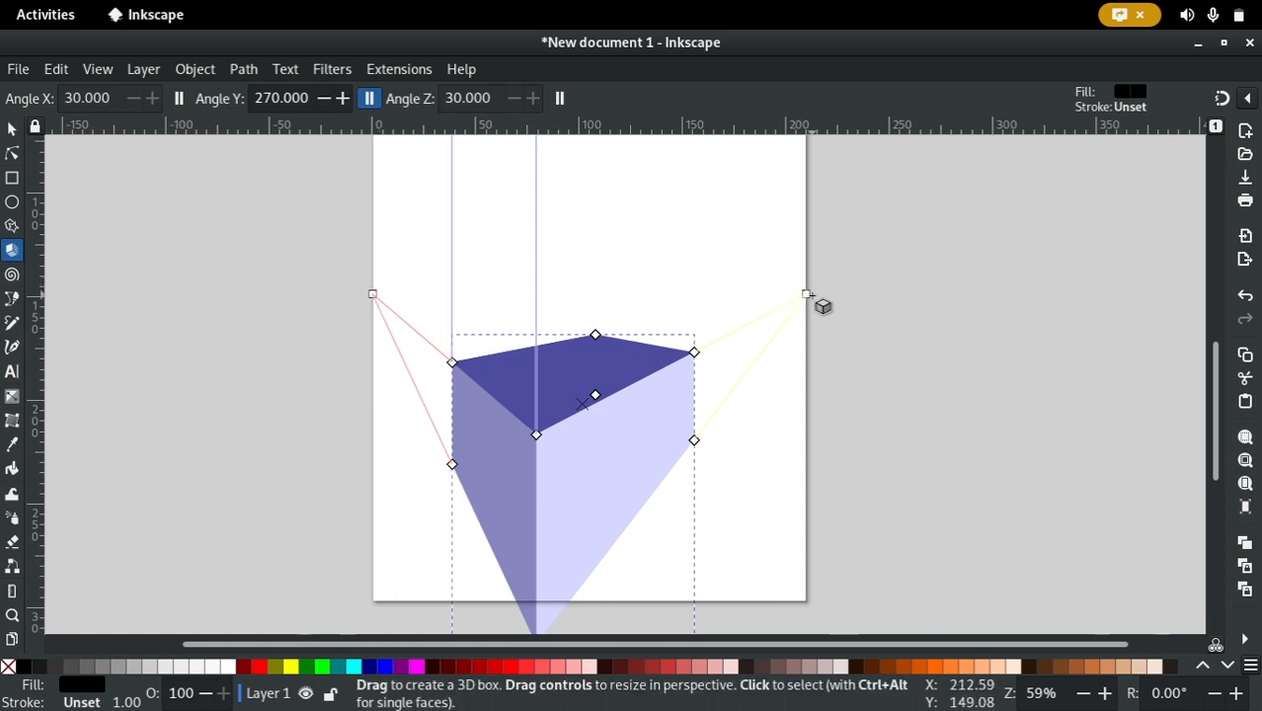
pyautogui.moveTo(593, 423); pyautogui.dragTo(602, 373)
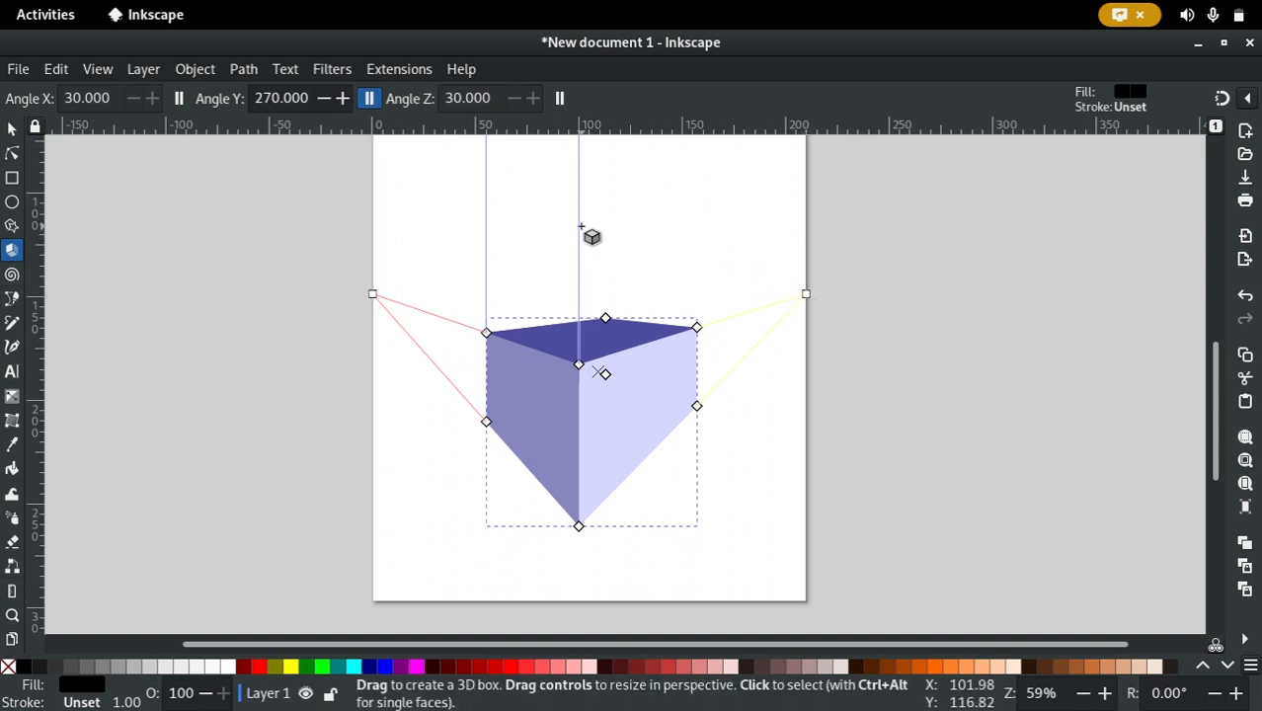
# Make the box's Y vanishing point finite and move it from far above the page down to just inside the page's top edge
pyautogui.scroll(3, 596, 266)
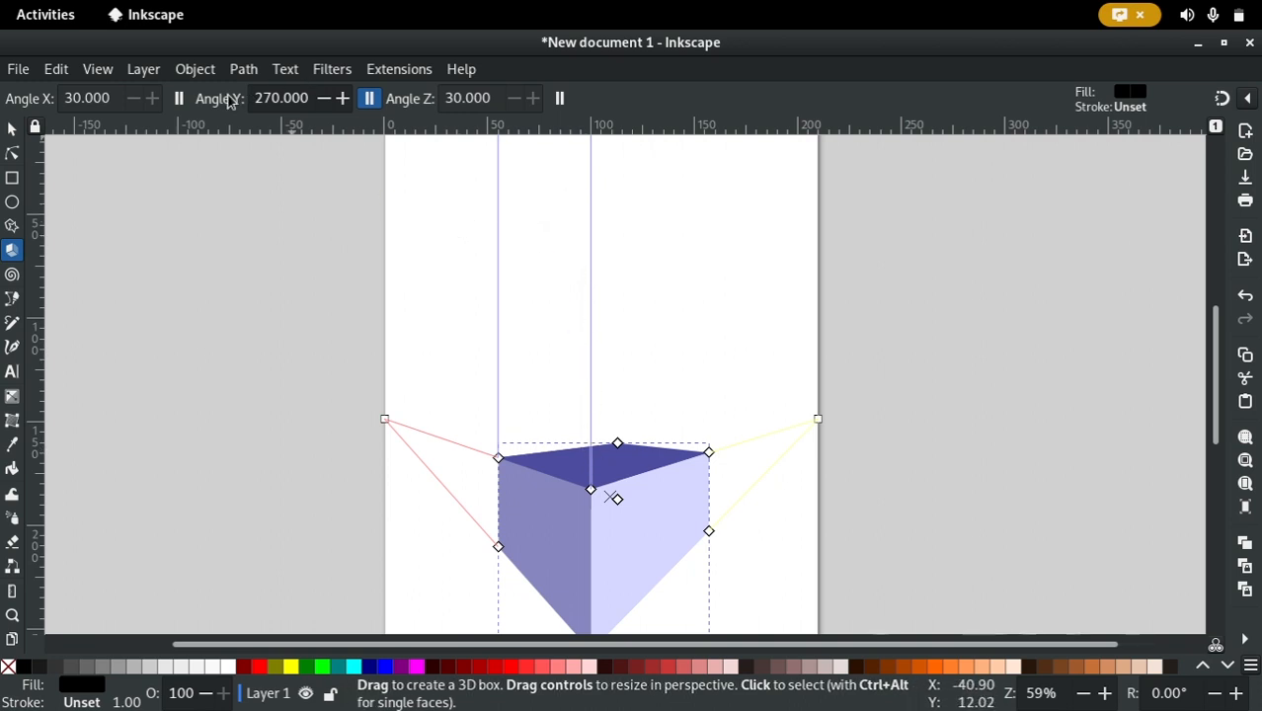
pyautogui.click(371, 101)
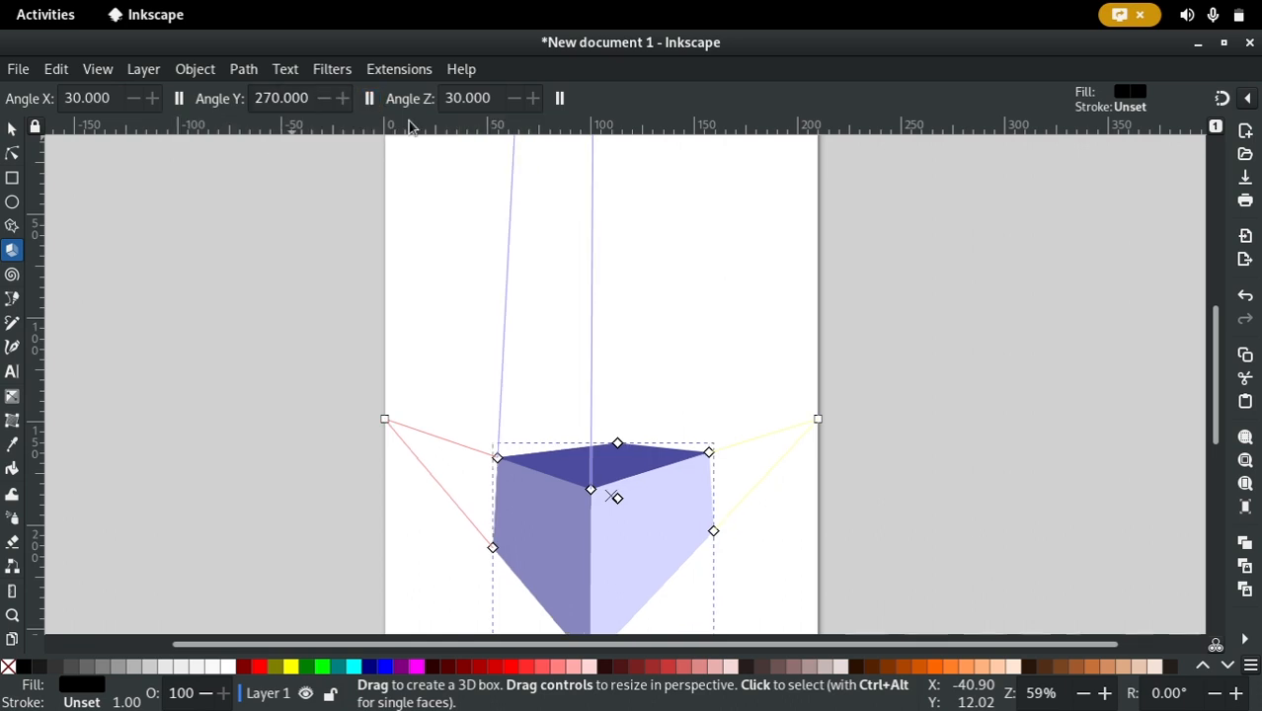
pyautogui.click(1083, 695)
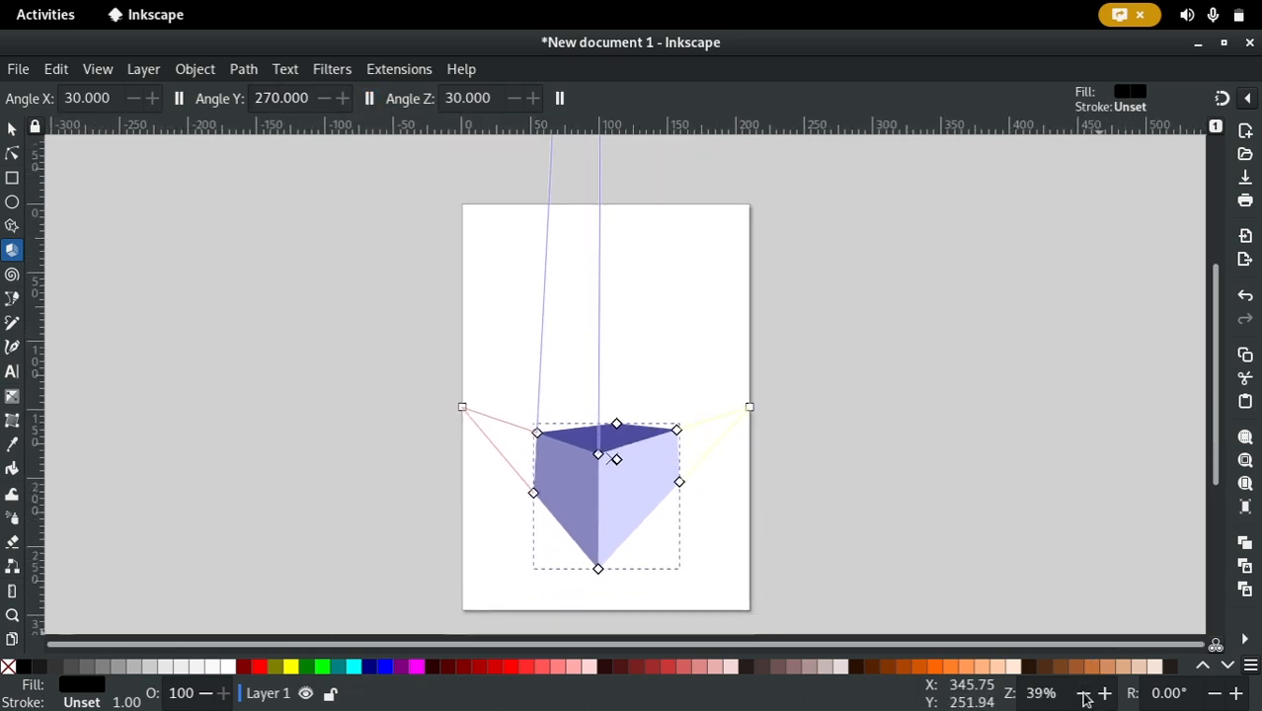
pyautogui.click(1084, 694)
pyautogui.click(1084, 694)
pyautogui.click(1085, 694)
pyautogui.click(1085, 694)
pyautogui.click(1084, 695)
pyautogui.click(1084, 694)
pyautogui.click(1084, 694)
pyautogui.click(1084, 695)
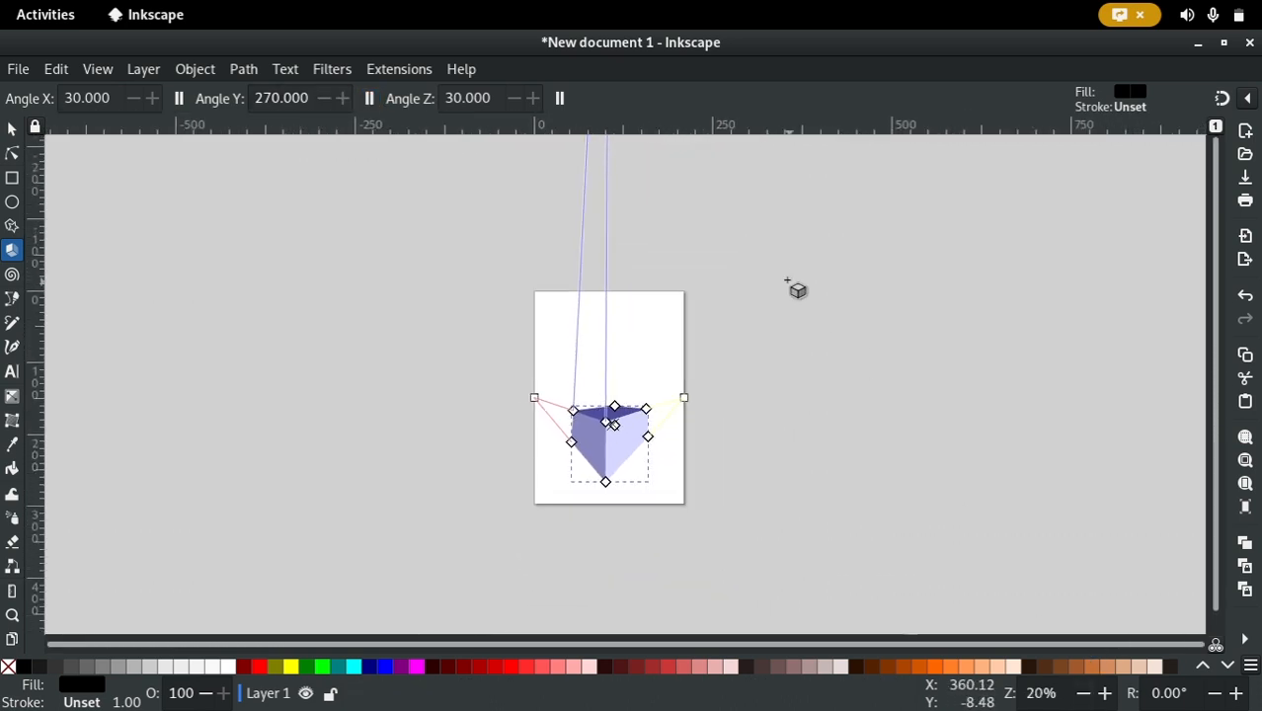
pyautogui.scroll(7, 787, 281)
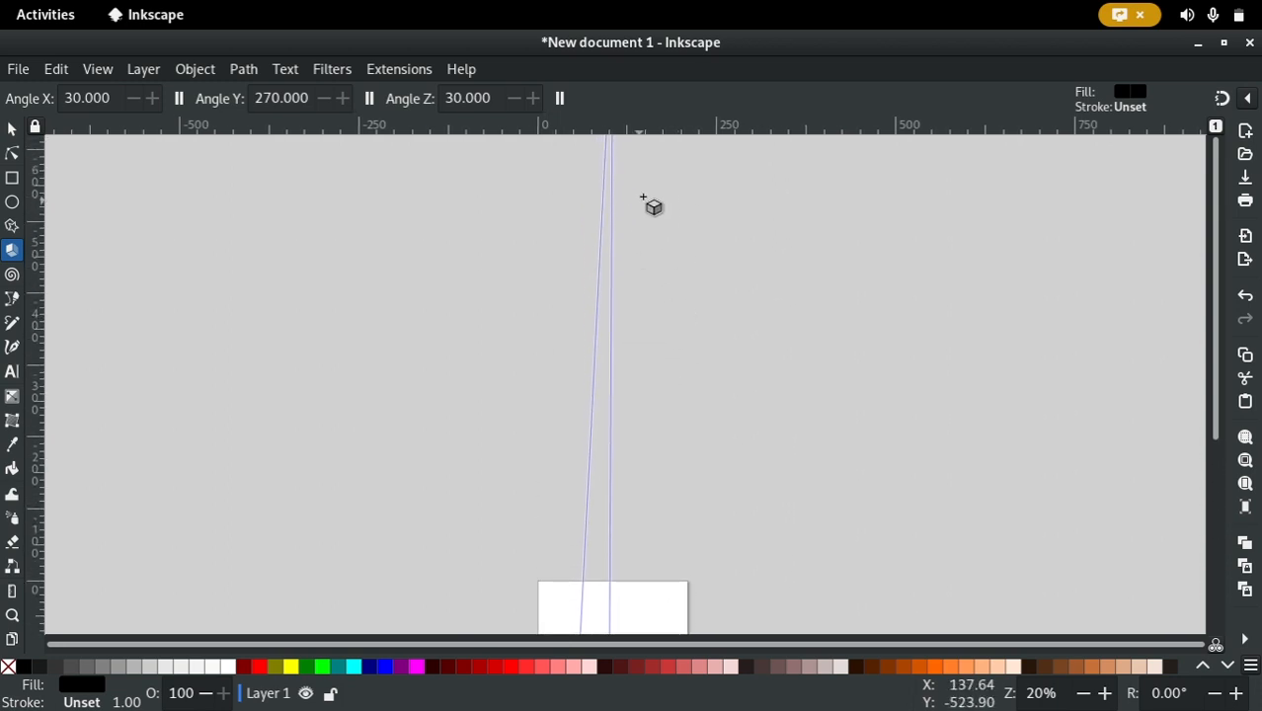
pyautogui.scroll(4, 647, 202)
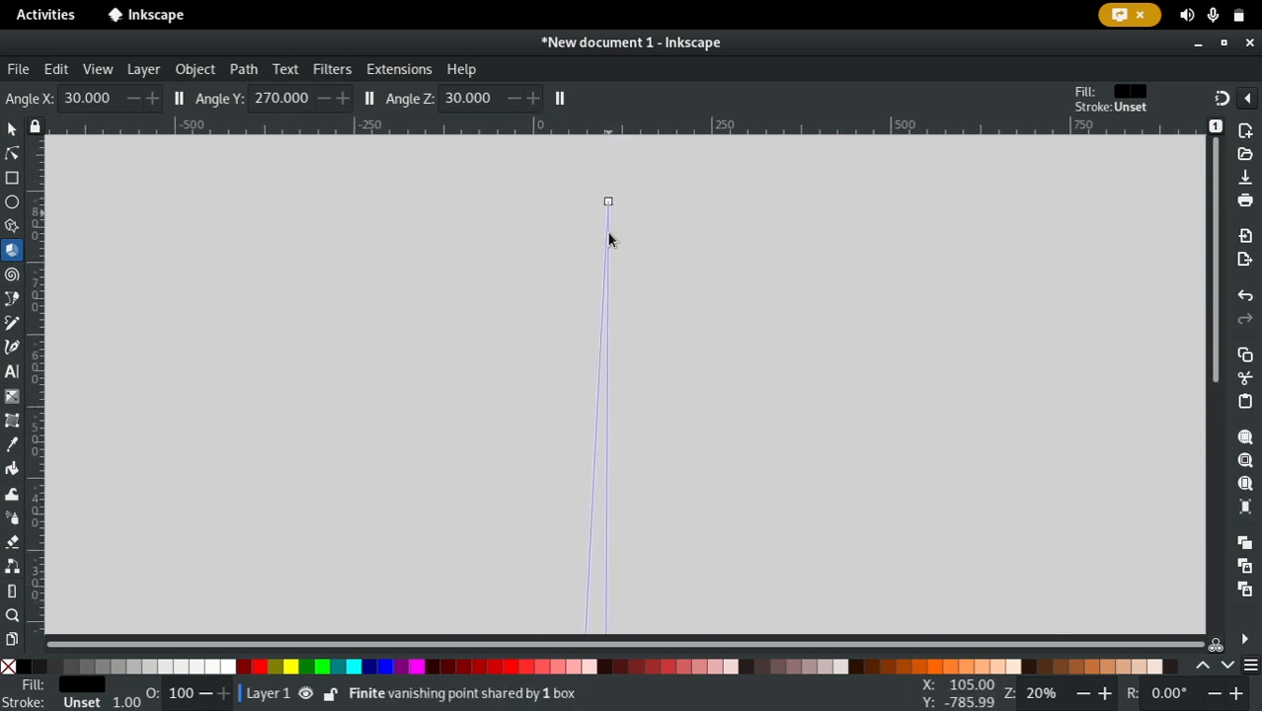
pyautogui.moveTo(608, 202); pyautogui.dragTo(598, 567)
pyautogui.moveTo(622, 564); pyautogui.dragTo(654, 420)
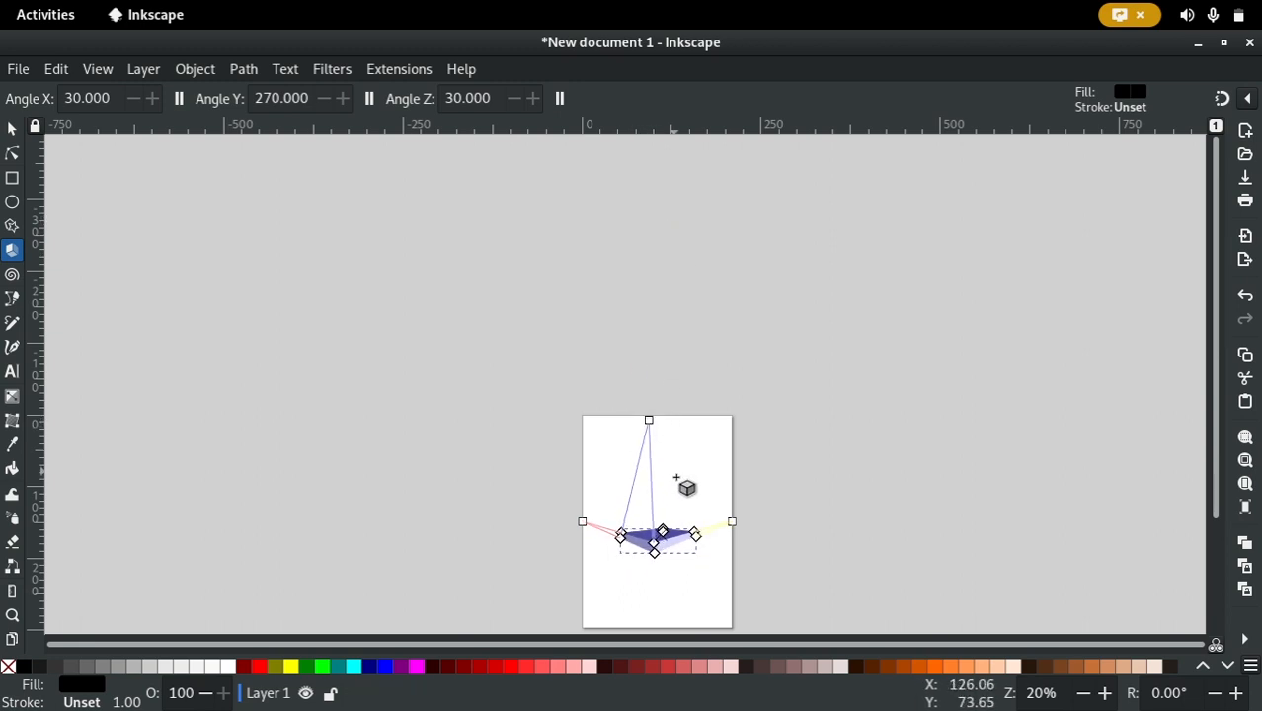
# Make the box taller by extending its lowest front corner downward, and align the Y vanishing point directly above its front vertical edge
pyautogui.moveTo(687, 333); pyautogui.dragTo(669, 200)
pyautogui.click(1103, 695)
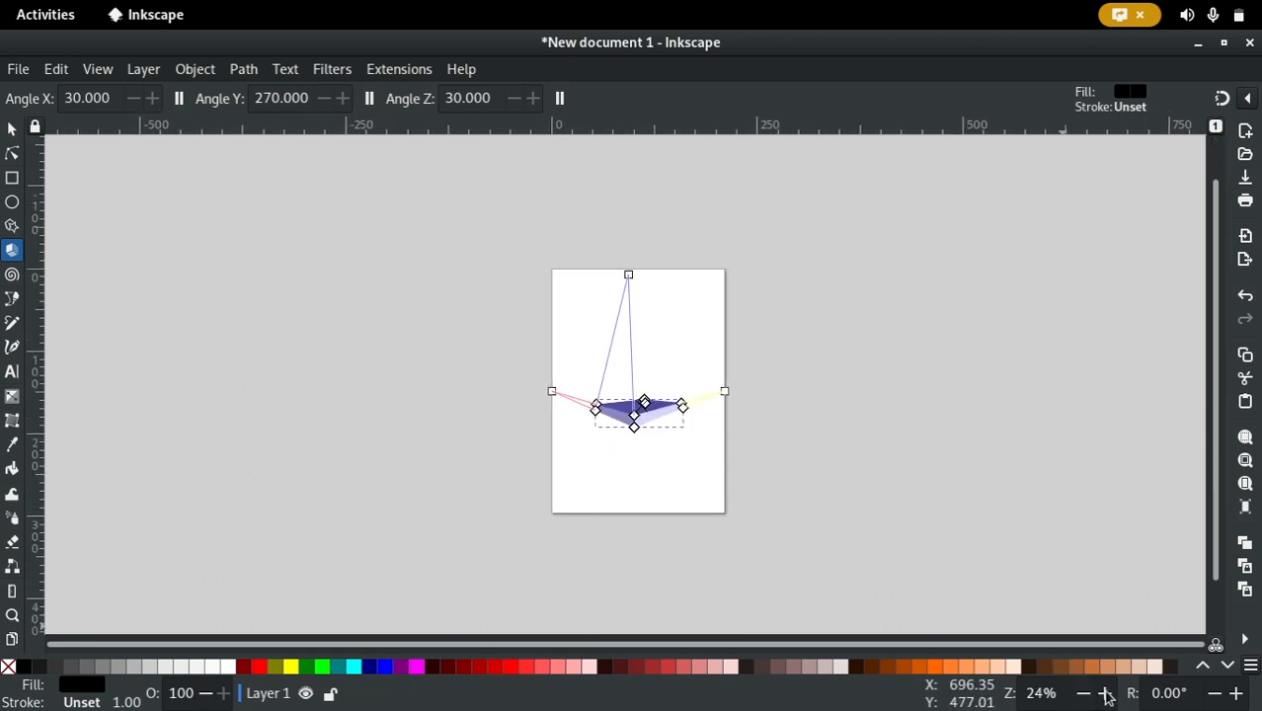
pyautogui.click(1103, 695)
pyautogui.click(1103, 695)
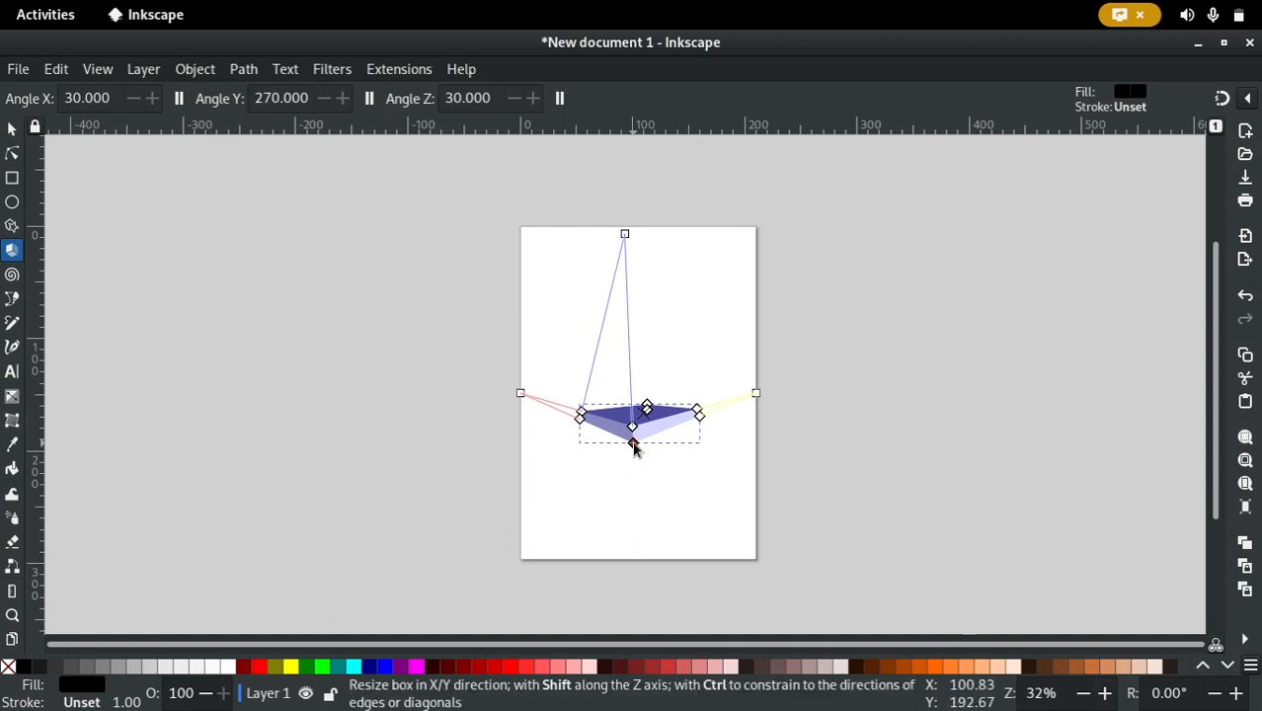
pyautogui.moveTo(632, 443); pyautogui.dragTo(611, 505)
pyautogui.moveTo(684, 411); pyautogui.dragTo(636, 391)
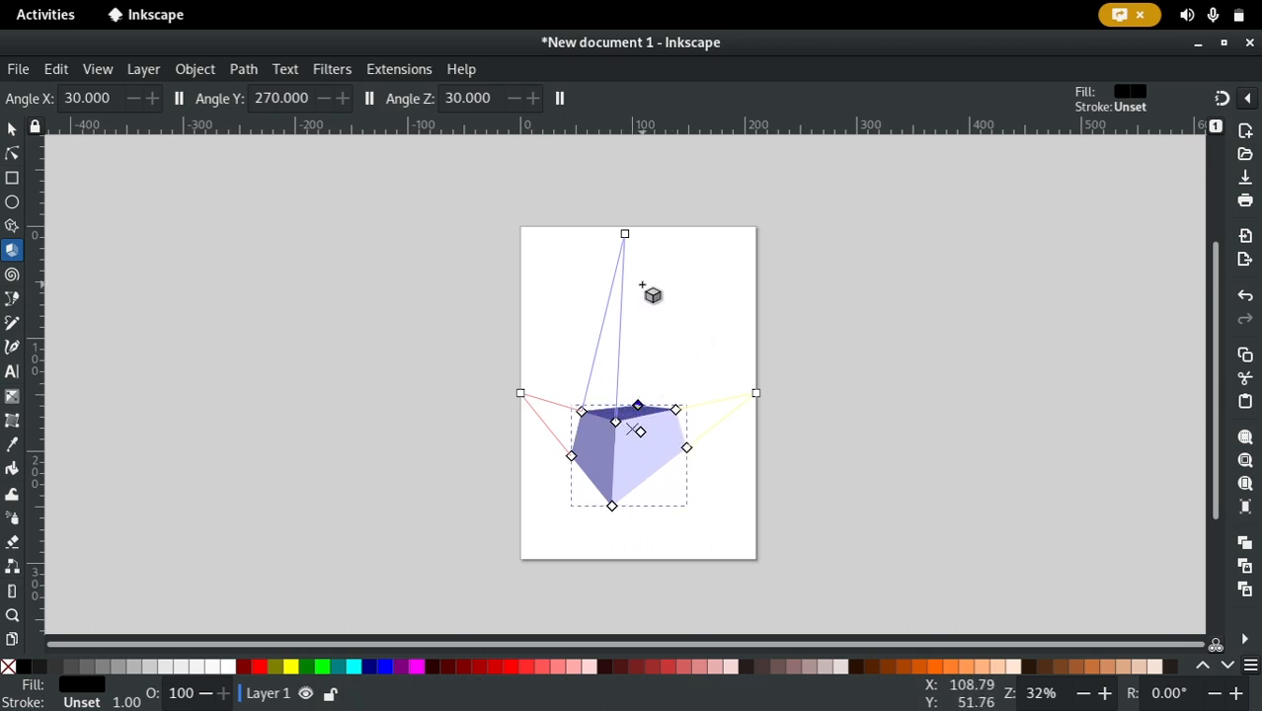
pyautogui.moveTo(618, 284); pyautogui.dragTo(526, 281)
pyautogui.moveTo(534, 231); pyautogui.dragTo(525, 232)
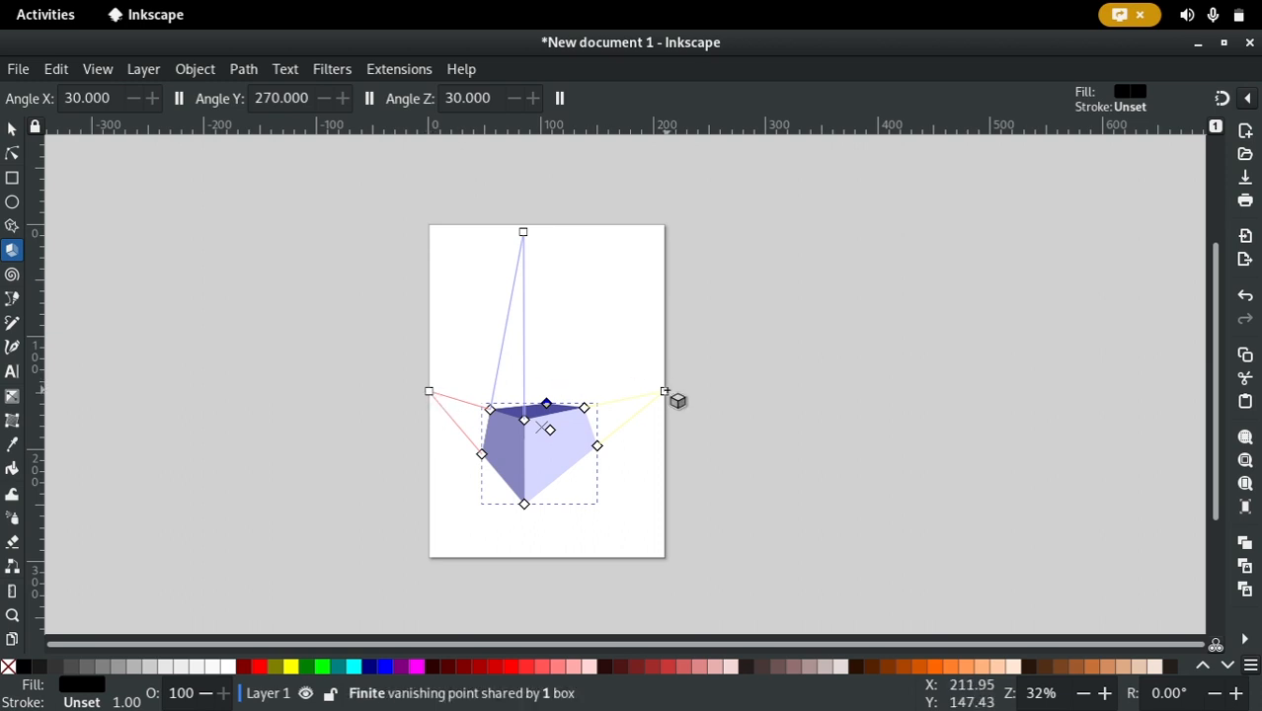
# Make the Y and Z vanishing points infinite and move the X vanishing point from the page's left edge inward toward the box
pyautogui.click(369, 100)
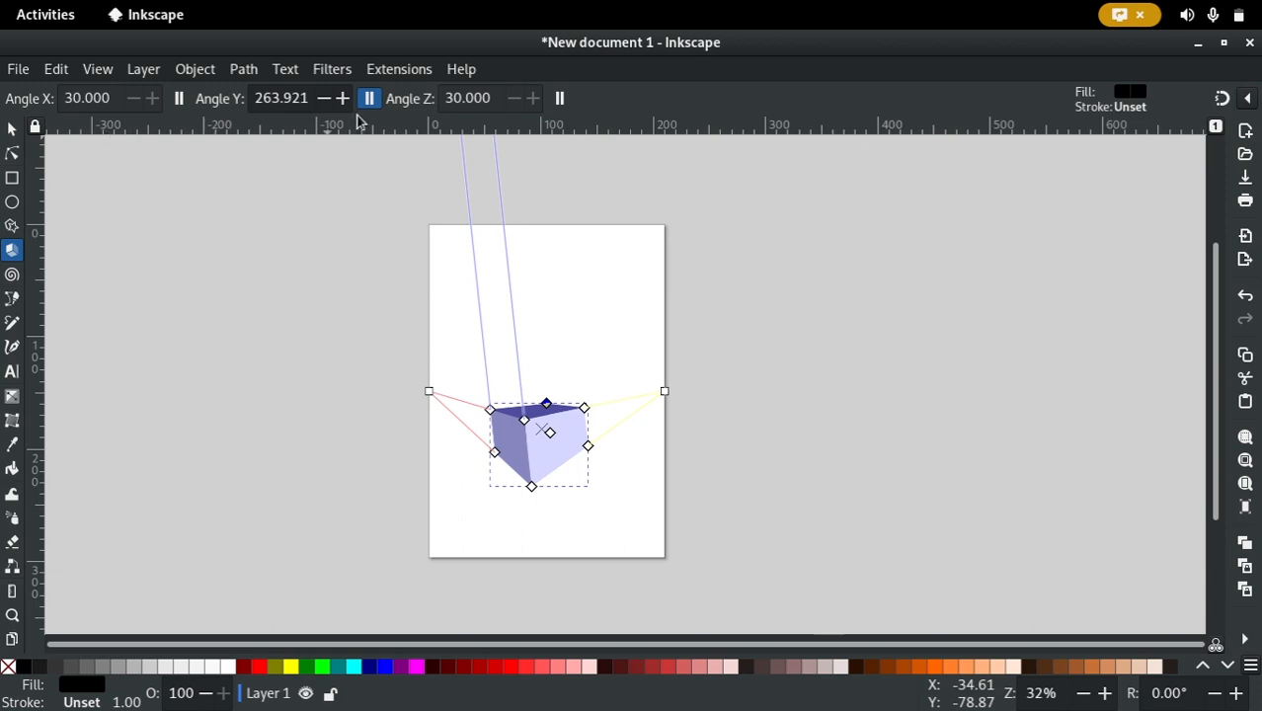
pyautogui.click(560, 98)
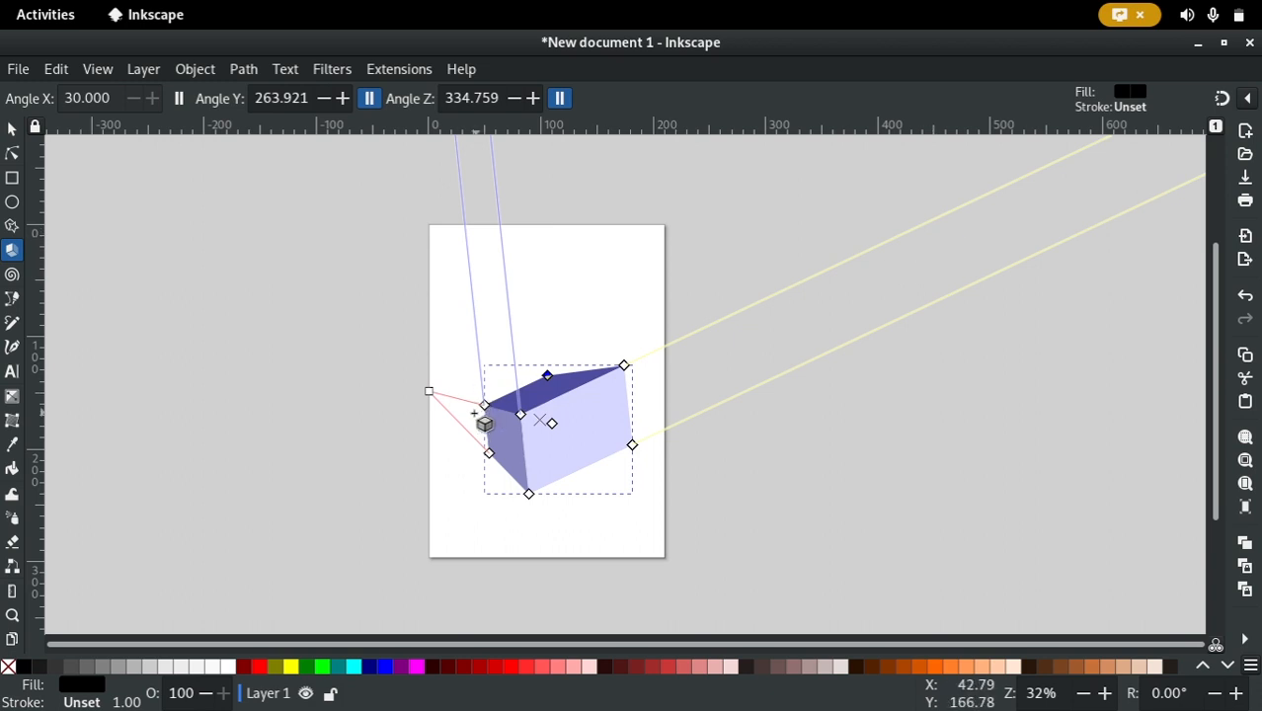
pyautogui.moveTo(444, 399); pyautogui.dragTo(520, 379)
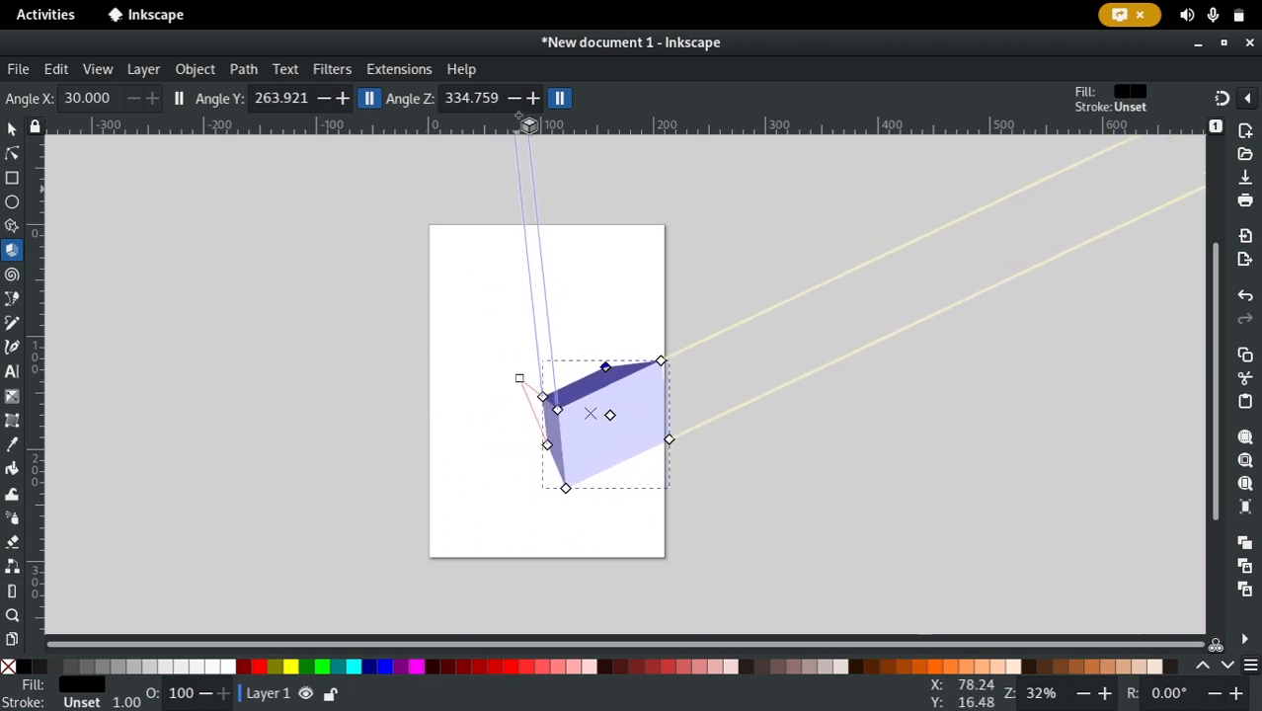
# Set the box's Z angle to 0 and its Y angle to 270
pyautogui.click(500, 97)
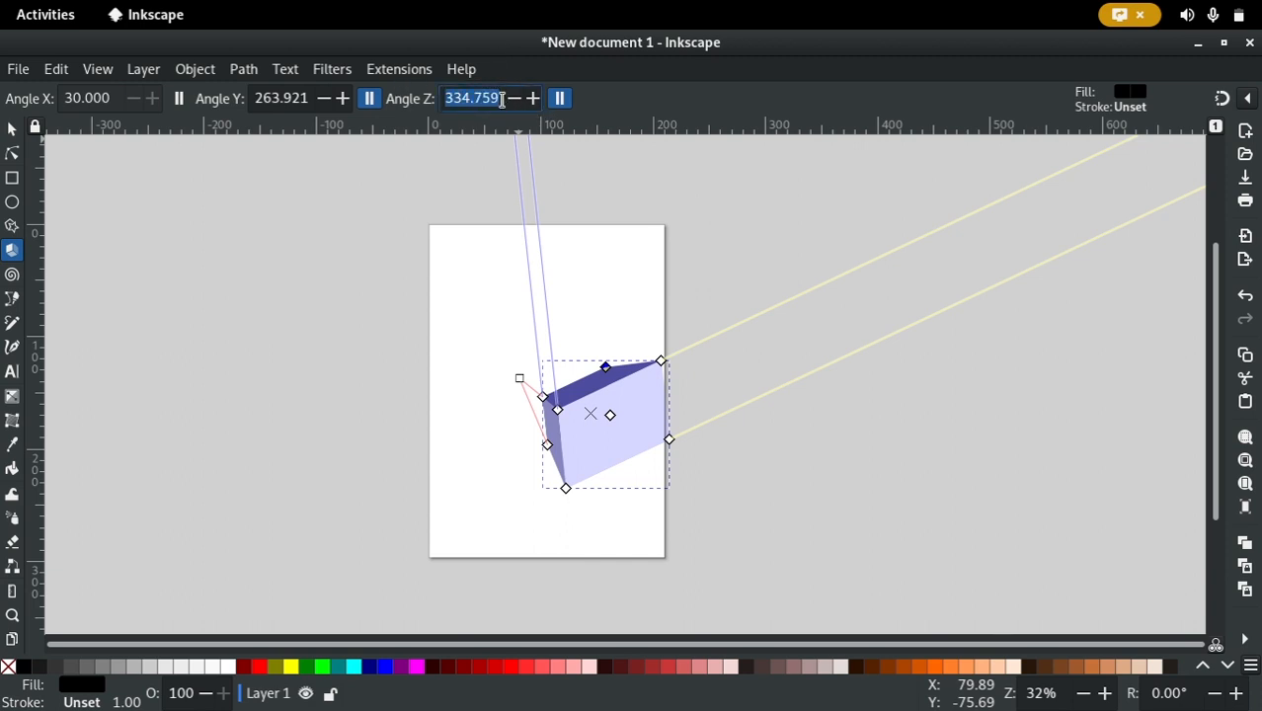
pyautogui.write('0')
pyautogui.press('Return')
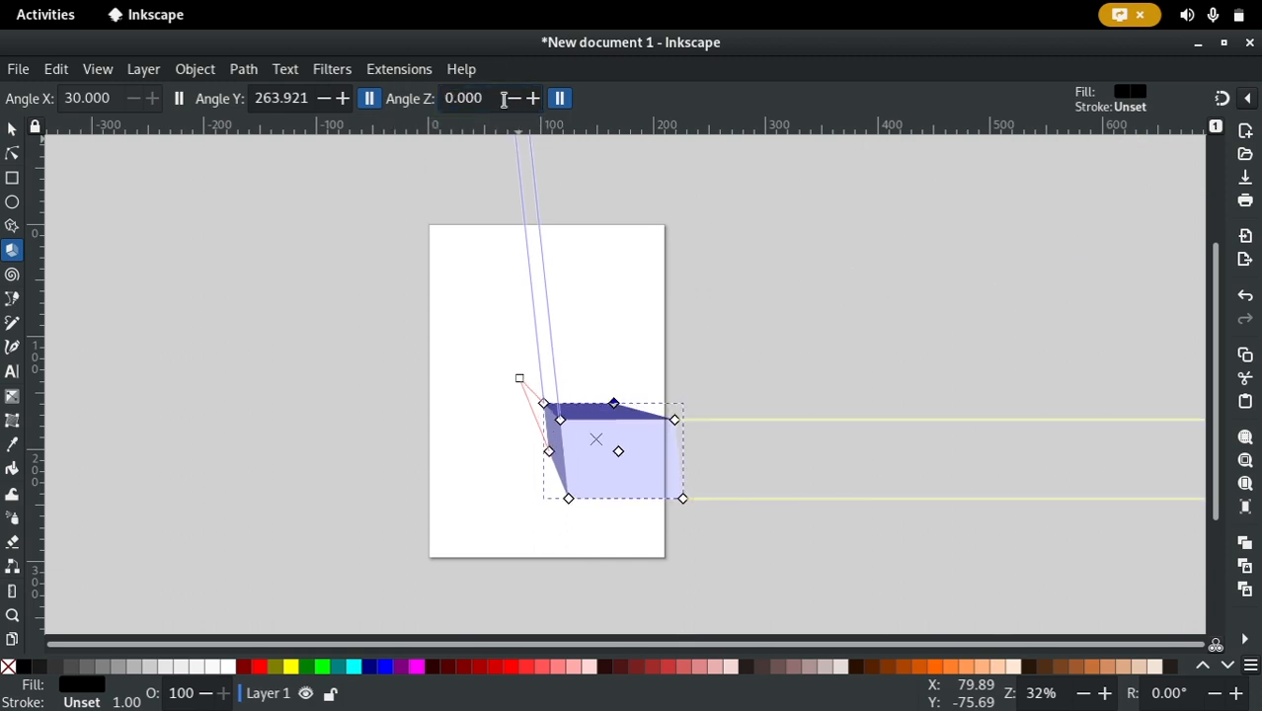
pyautogui.click(303, 97)
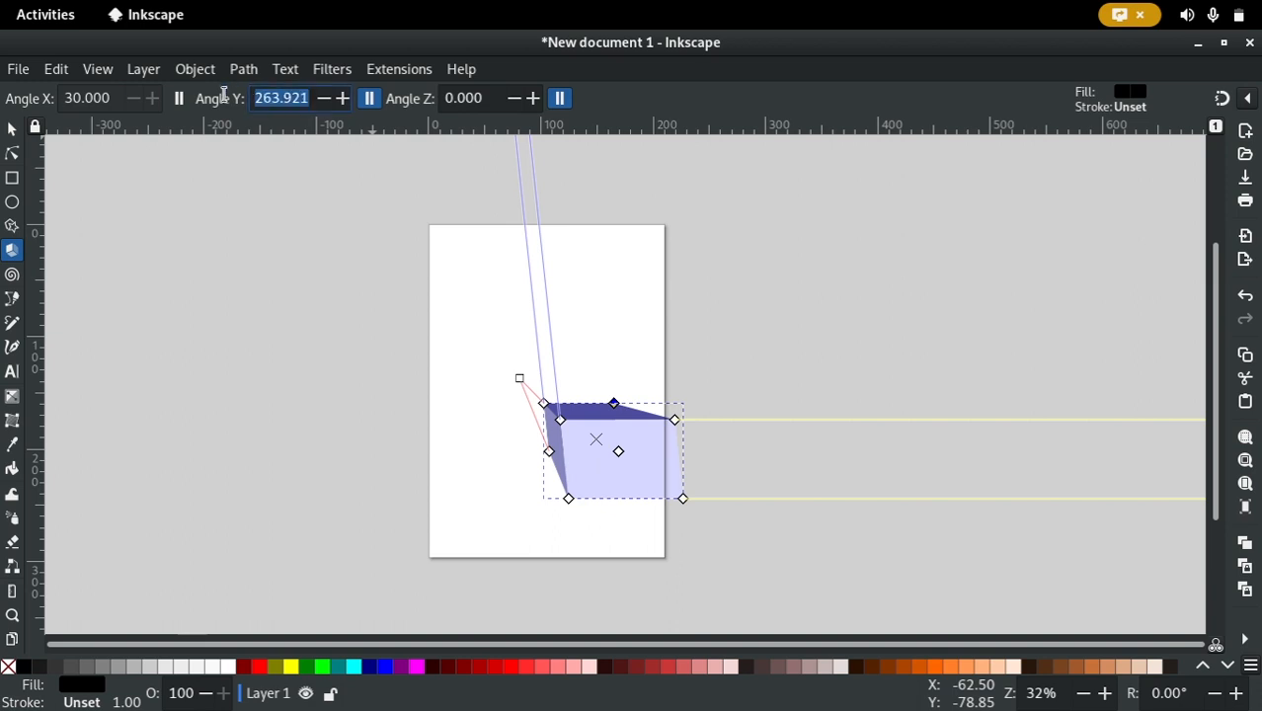
pyautogui.write('270')
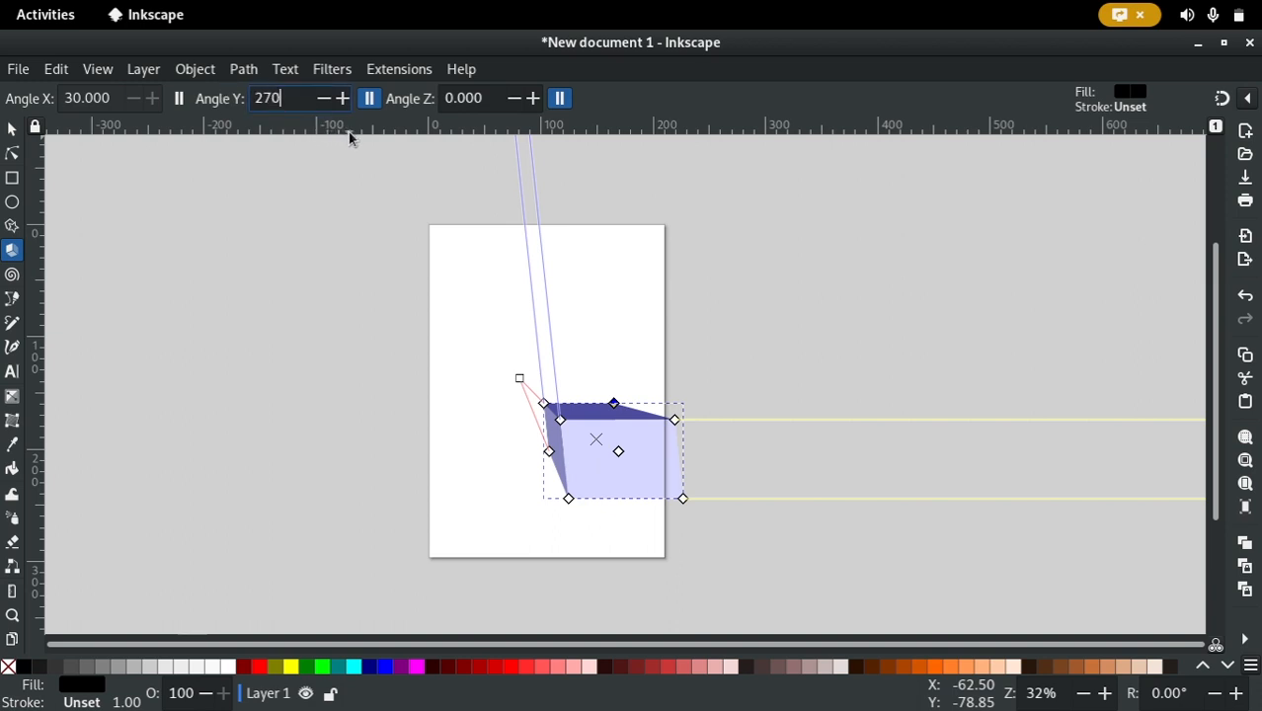
pyautogui.press('Return')
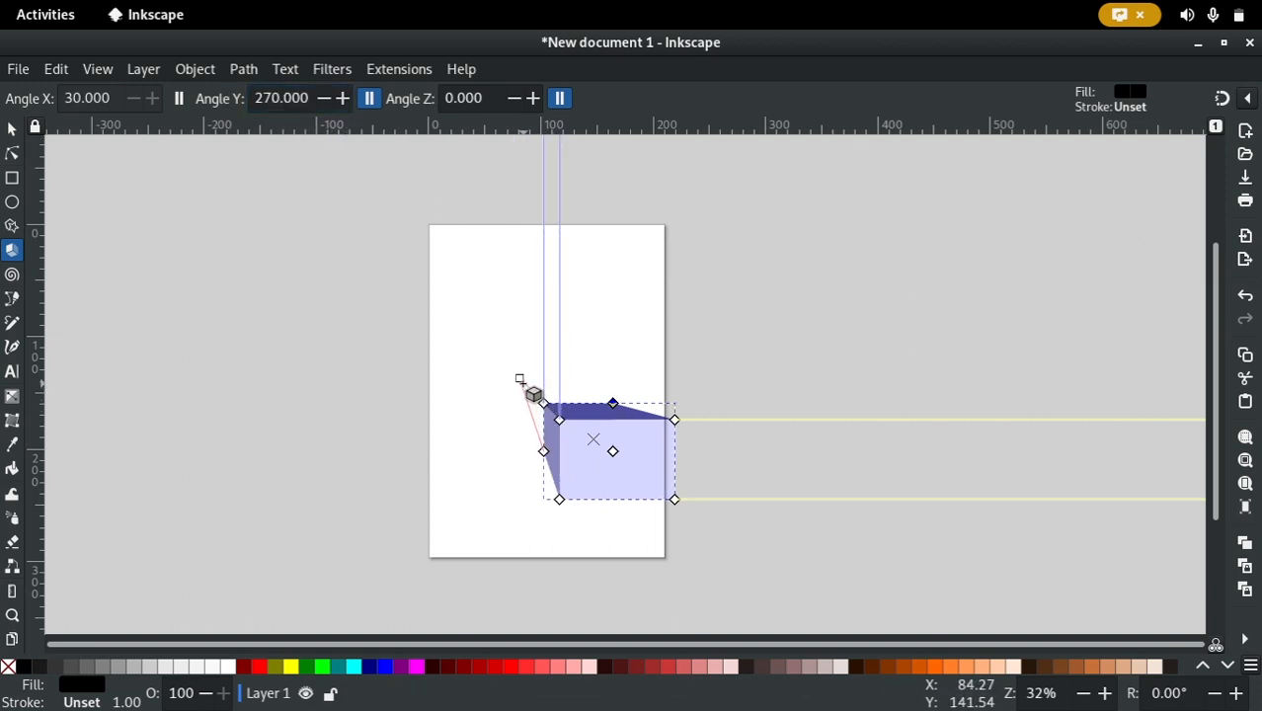
# Reposition the X vanishing point just above and to the left of the box's upper-left corner, removing any stray box
pyautogui.moveTo(521, 380); pyautogui.dragTo(548, 382)
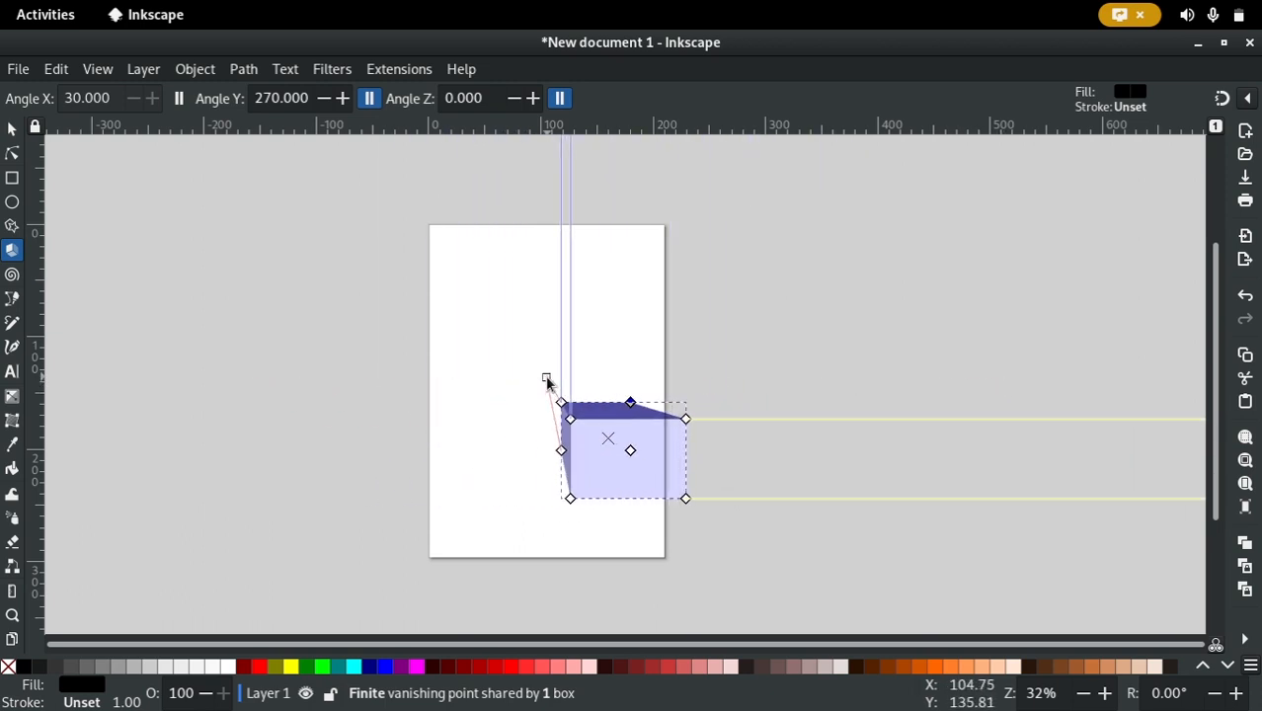
pyautogui.moveTo(485, 473); pyautogui.dragTo(415, 391)
pyautogui.press('Delete')
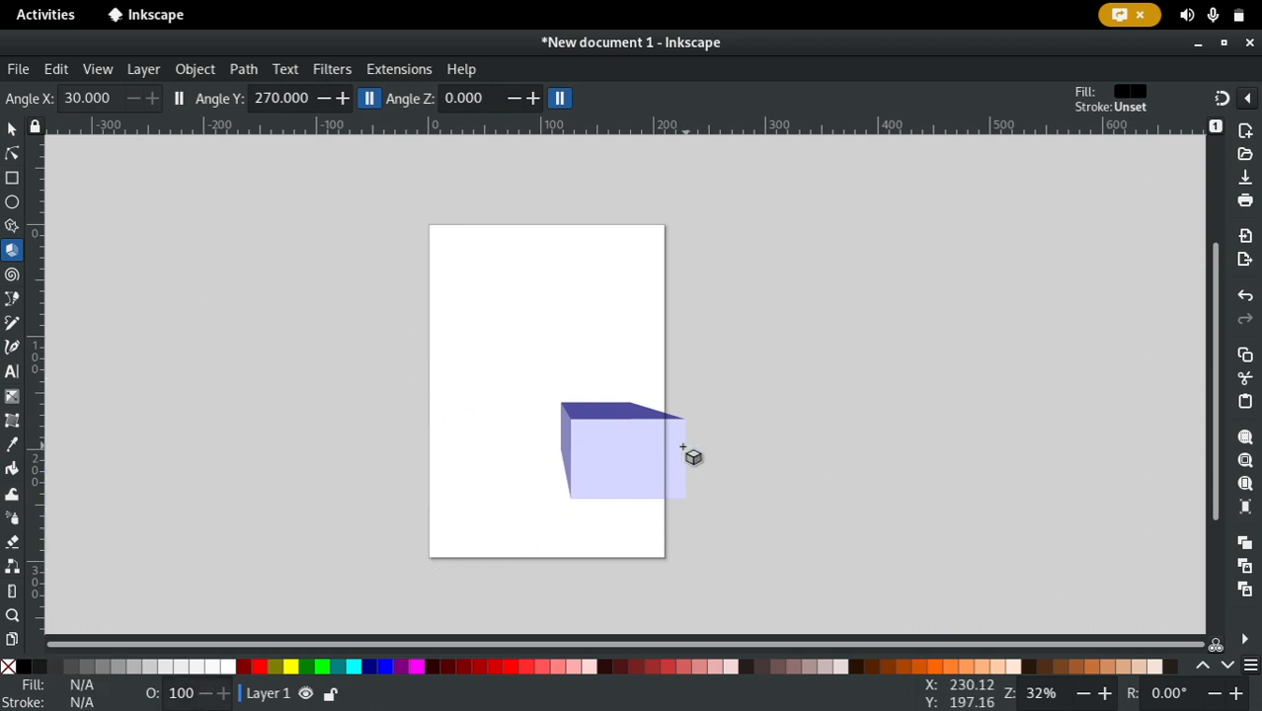
pyautogui.click(633, 449)
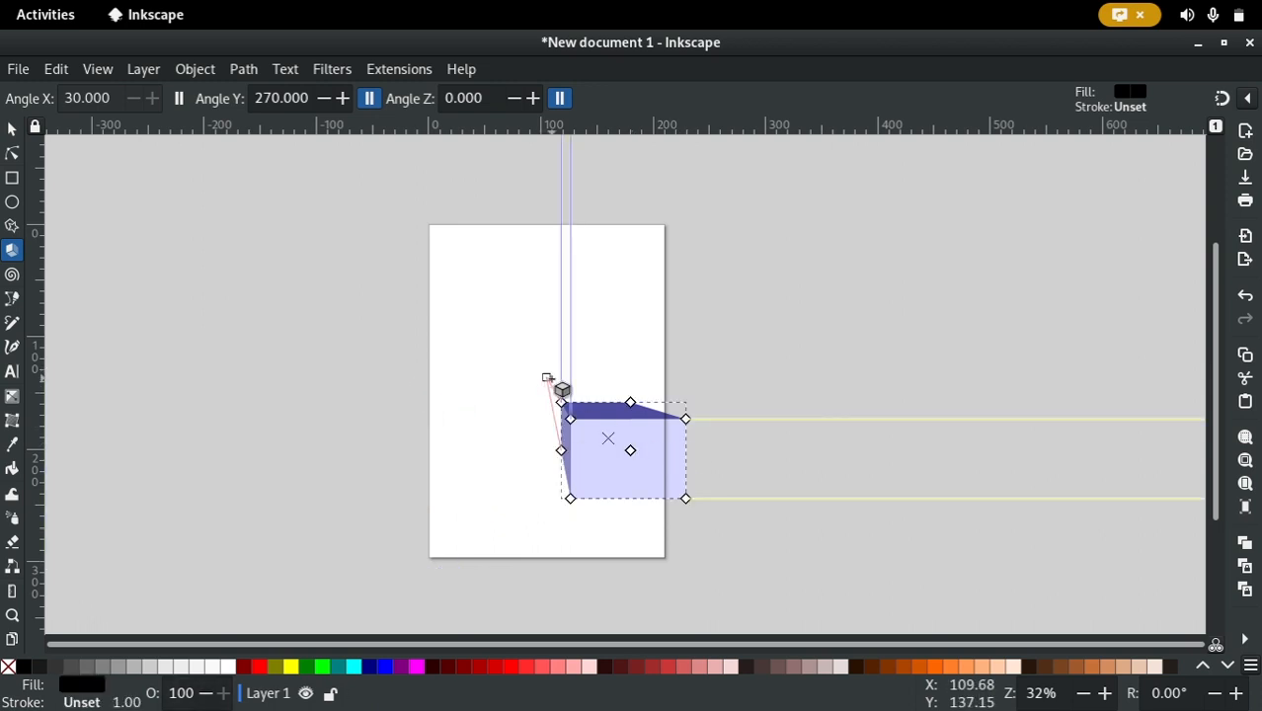
pyautogui.moveTo(544, 383)
pyautogui.mouseDown()
pyautogui.moveTo(504, 392)
pyautogui.moveTo(558, 397)
pyautogui.moveTo(522, 369)
pyautogui.moveTo(534, 397)
pyautogui.mouseUp()
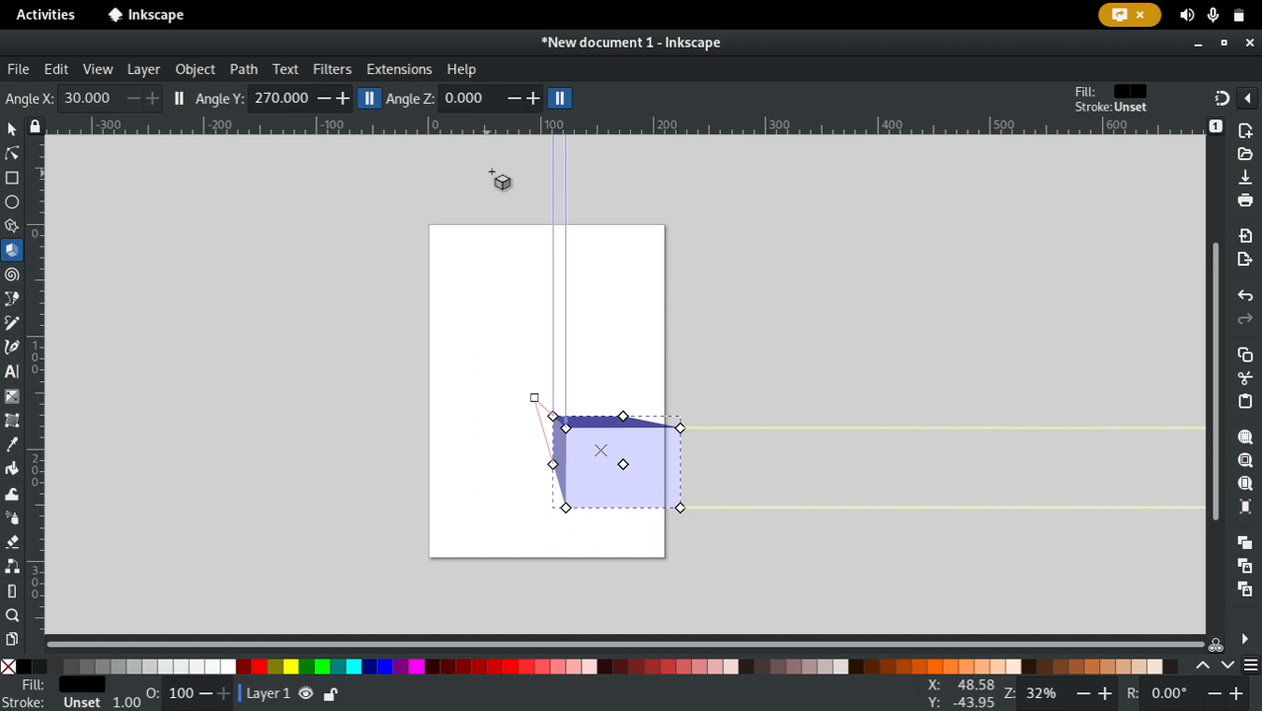
# Make the Z vanishing point finite and place the X and Z vanishing points on the page's left and right edges at similar heights
pyautogui.click(560, 99)
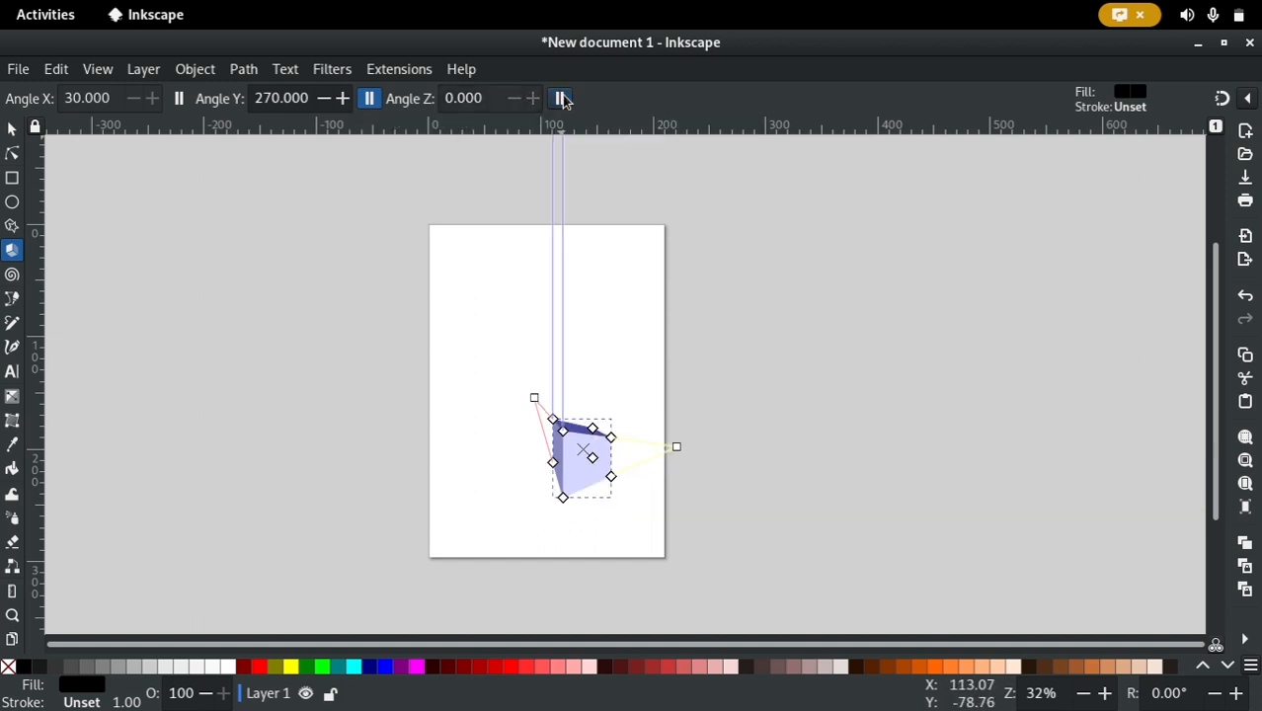
pyautogui.moveTo(689, 454); pyautogui.dragTo(760, 410)
pyautogui.moveTo(538, 401); pyautogui.dragTo(418, 399)
pyautogui.moveTo(756, 409); pyautogui.dragTo(665, 401)
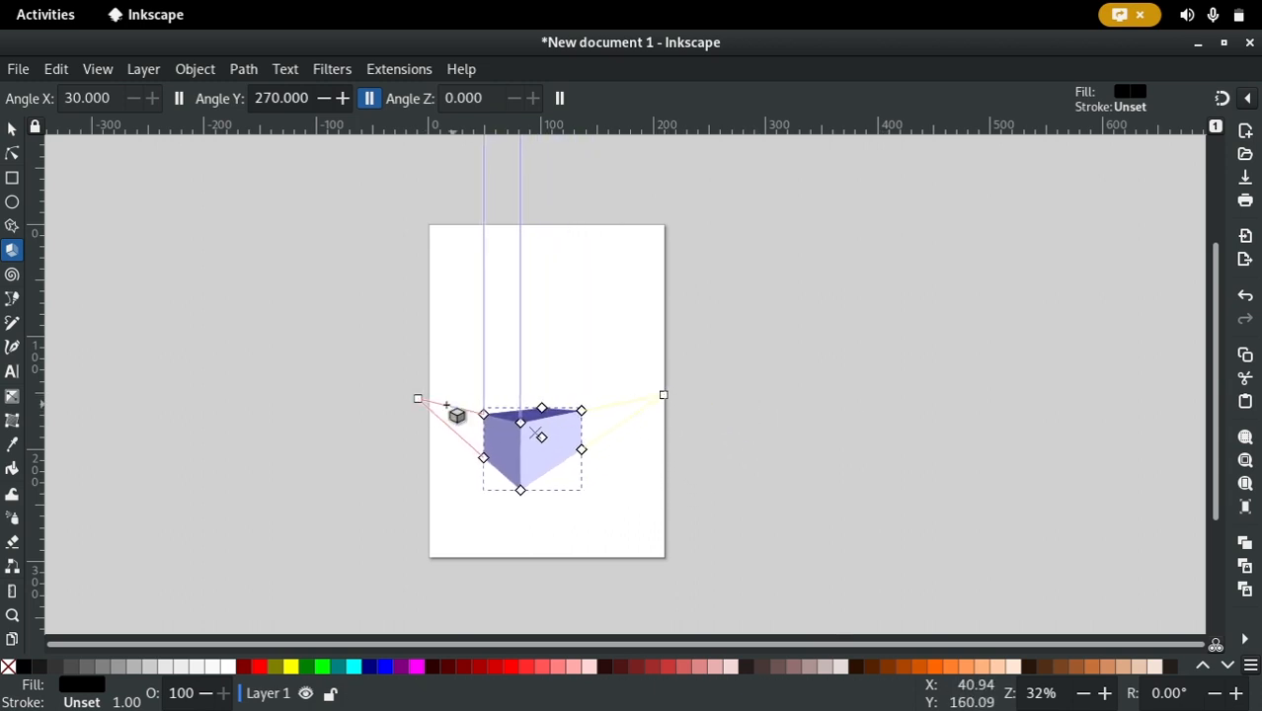
pyautogui.moveTo(422, 403); pyautogui.dragTo(432, 403)
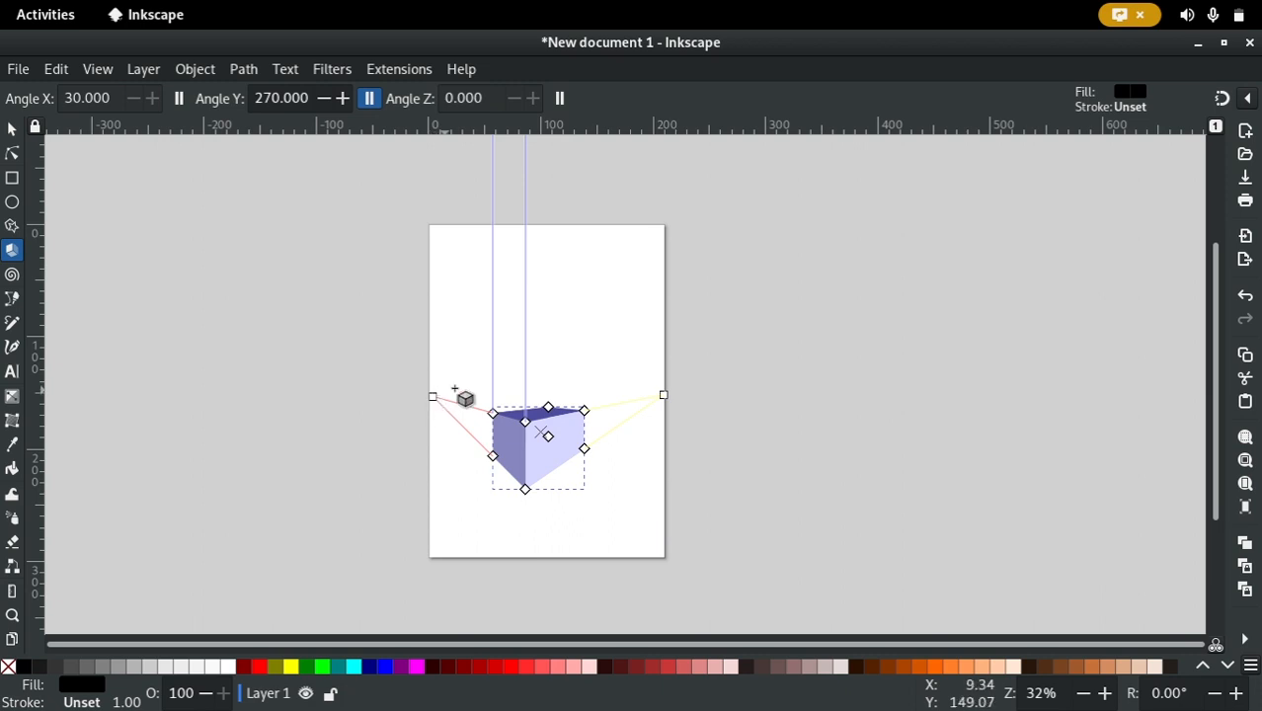
# Make the X and Z vanishing points infinite so all of the box's edges run parallel
pyautogui.click(179, 98)
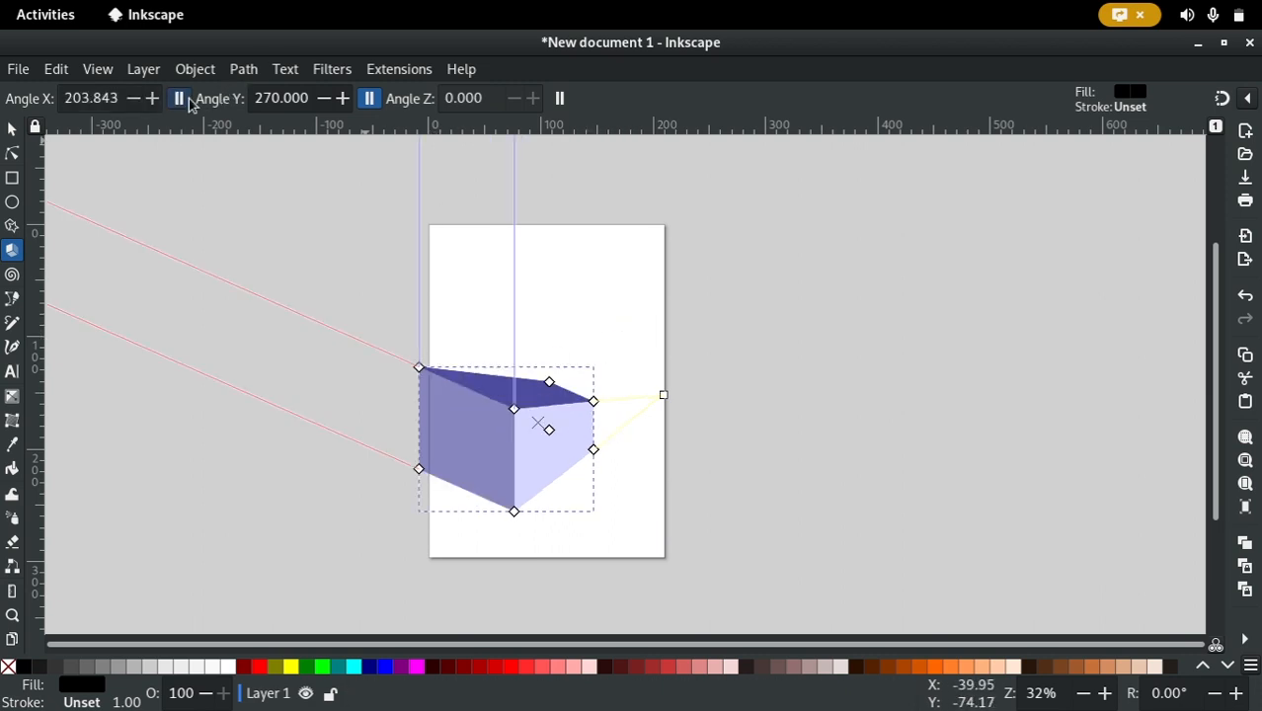
pyautogui.click(559, 99)
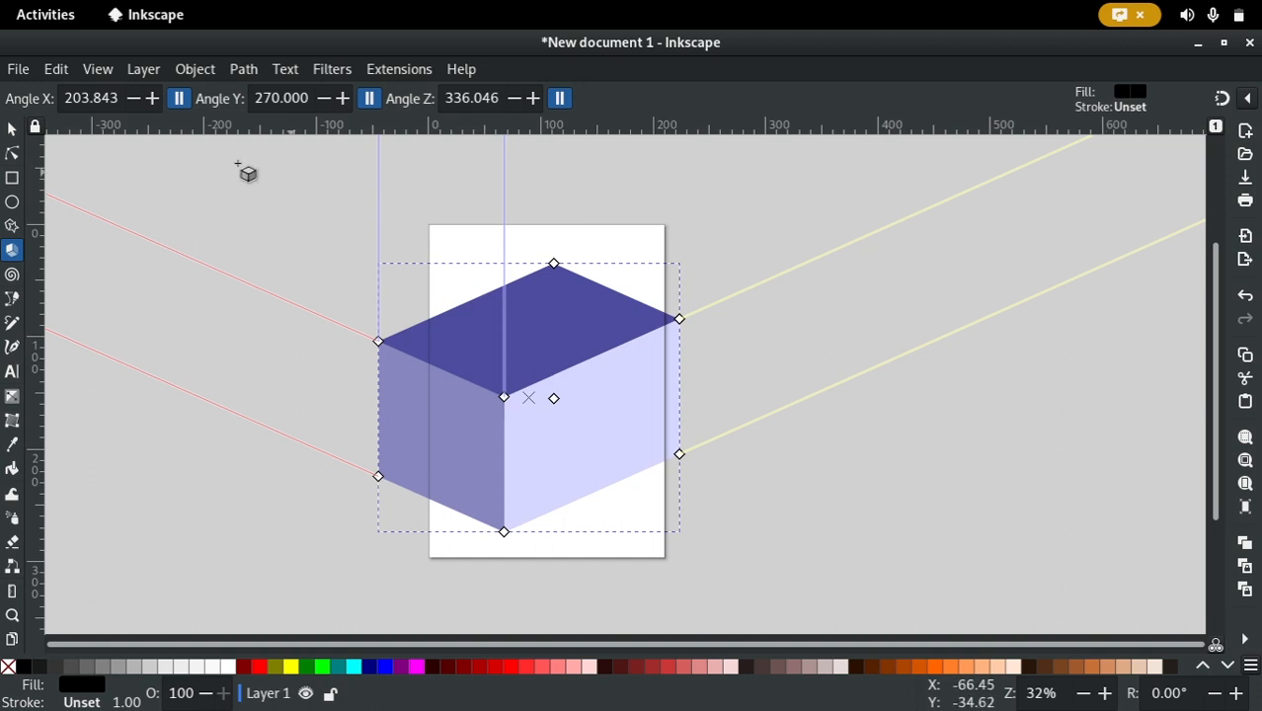
# Set the box's X angle to 210 and its Z angle to 330 for an isometric view
pyautogui.click(100, 97)
pyautogui.doubleClick(100, 97)
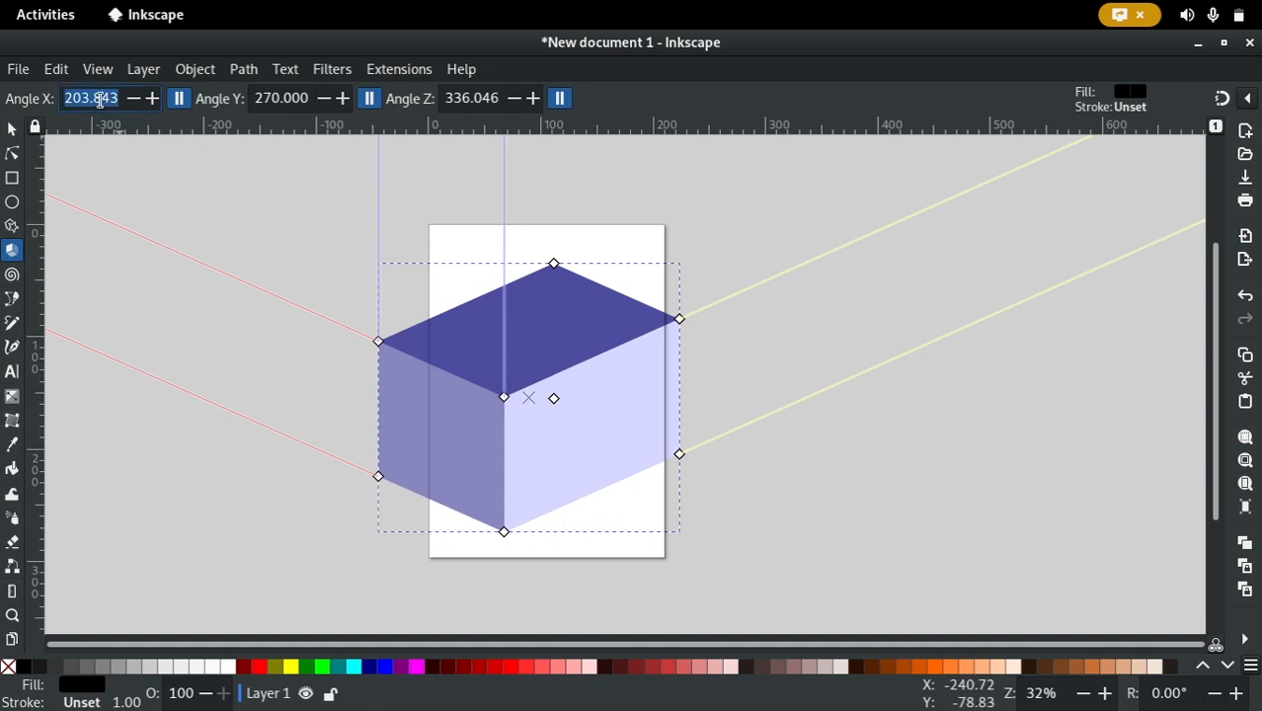
pyautogui.write('2')
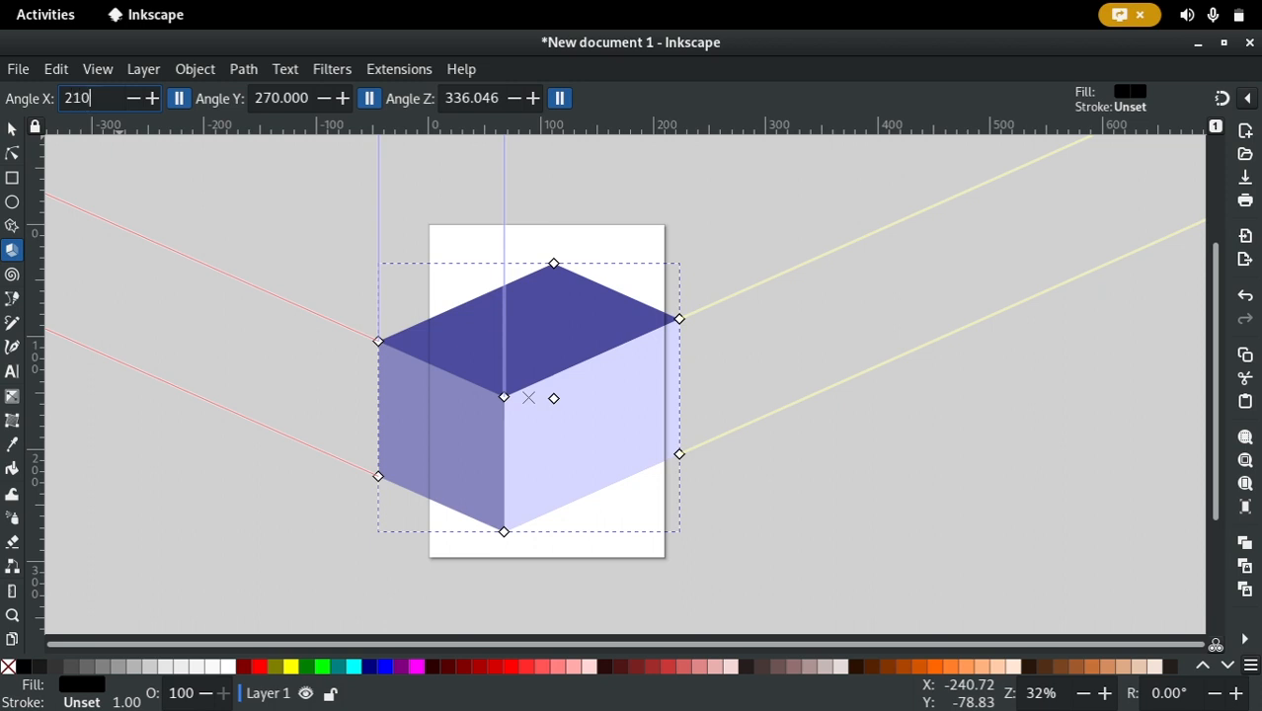
pyautogui.write('10')
pyautogui.press('Return')
pyautogui.doubleClick(292, 98)
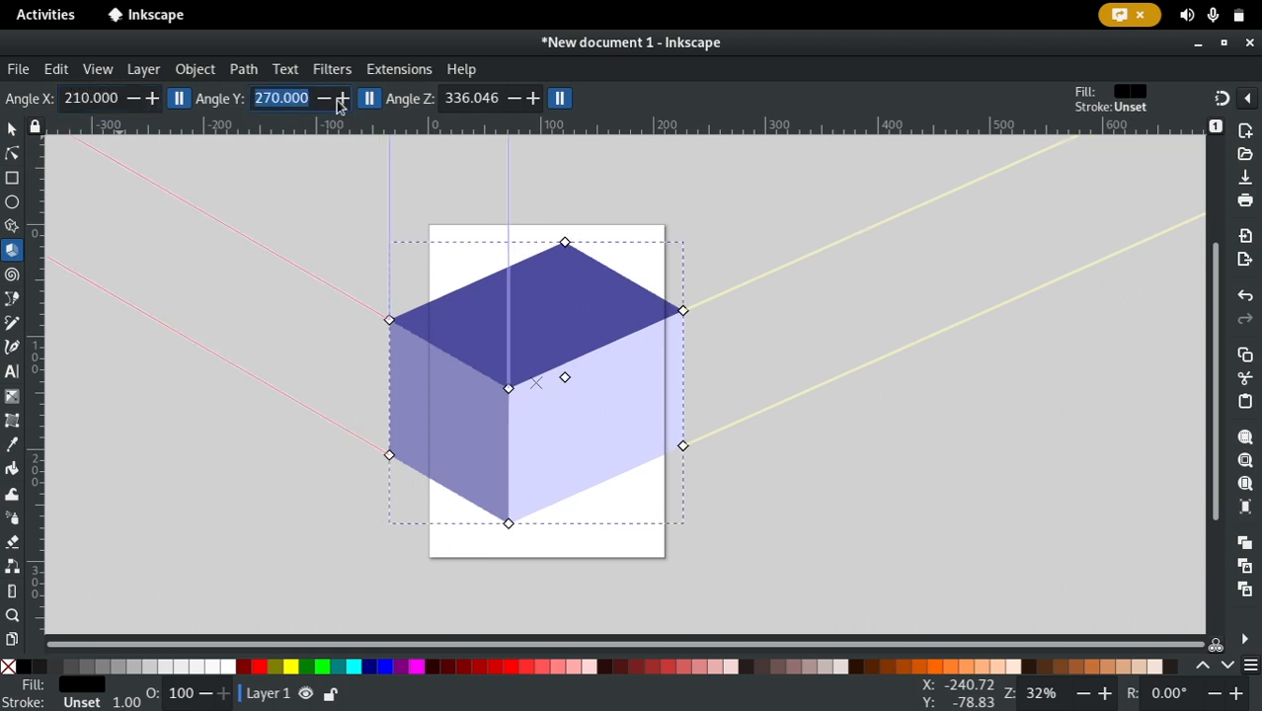
pyautogui.doubleClick(494, 97)
pyautogui.write('3')
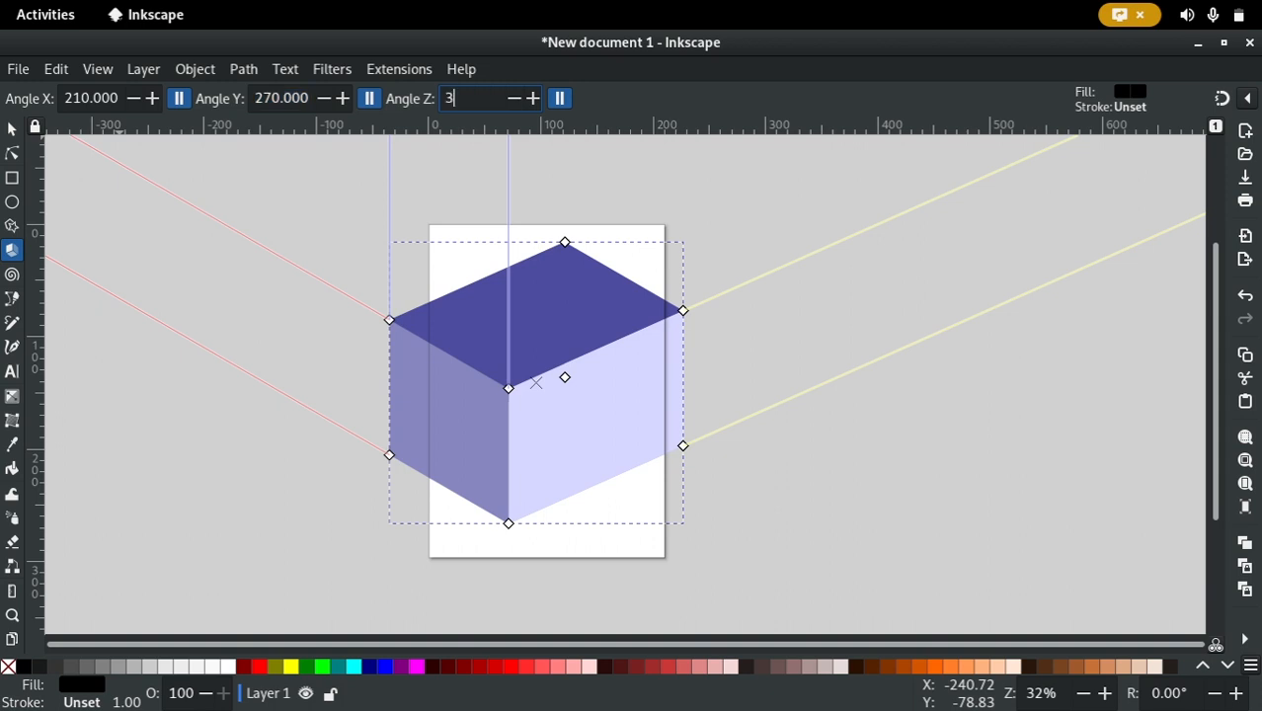
pyautogui.write('30')
pyautogui.press('Return')
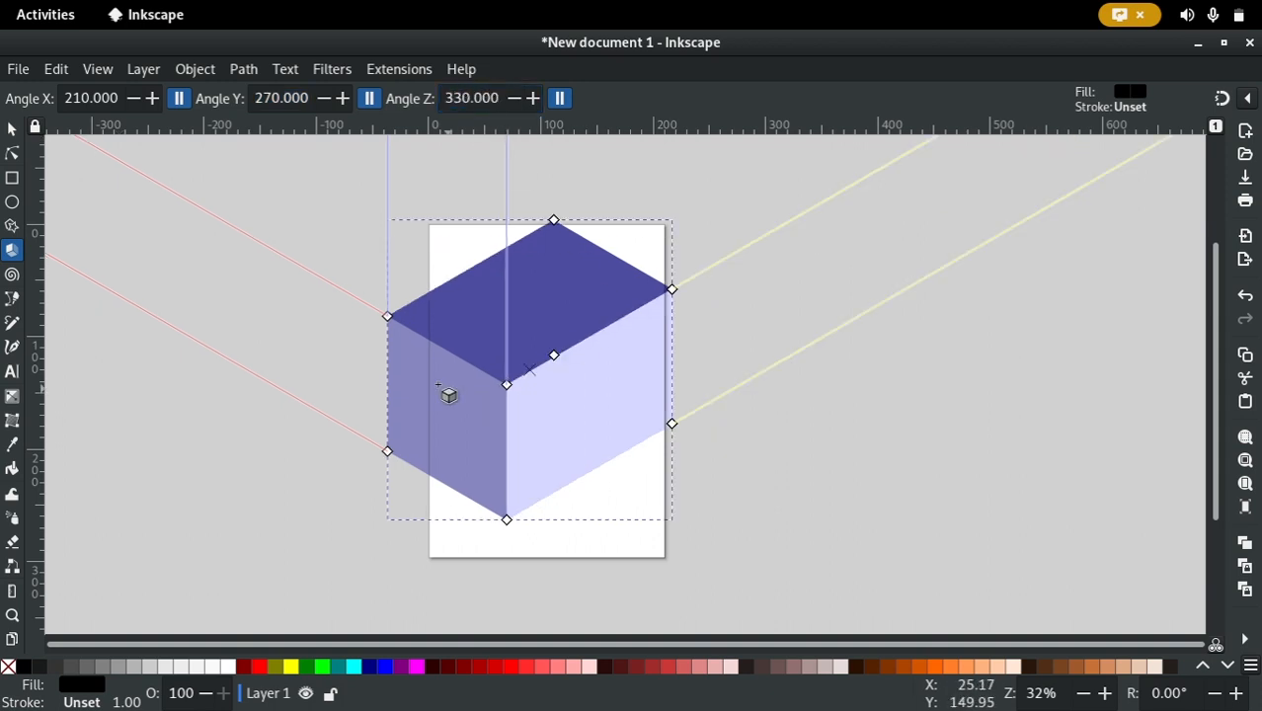
# Resize the box in perspective into an isometric cube about 295 mm wide and 340 mm high
pyautogui.moveTo(388, 319)
pyautogui.mouseDown()
pyautogui.moveTo(339, 295)
pyautogui.moveTo(371, 313)
pyautogui.mouseUp()
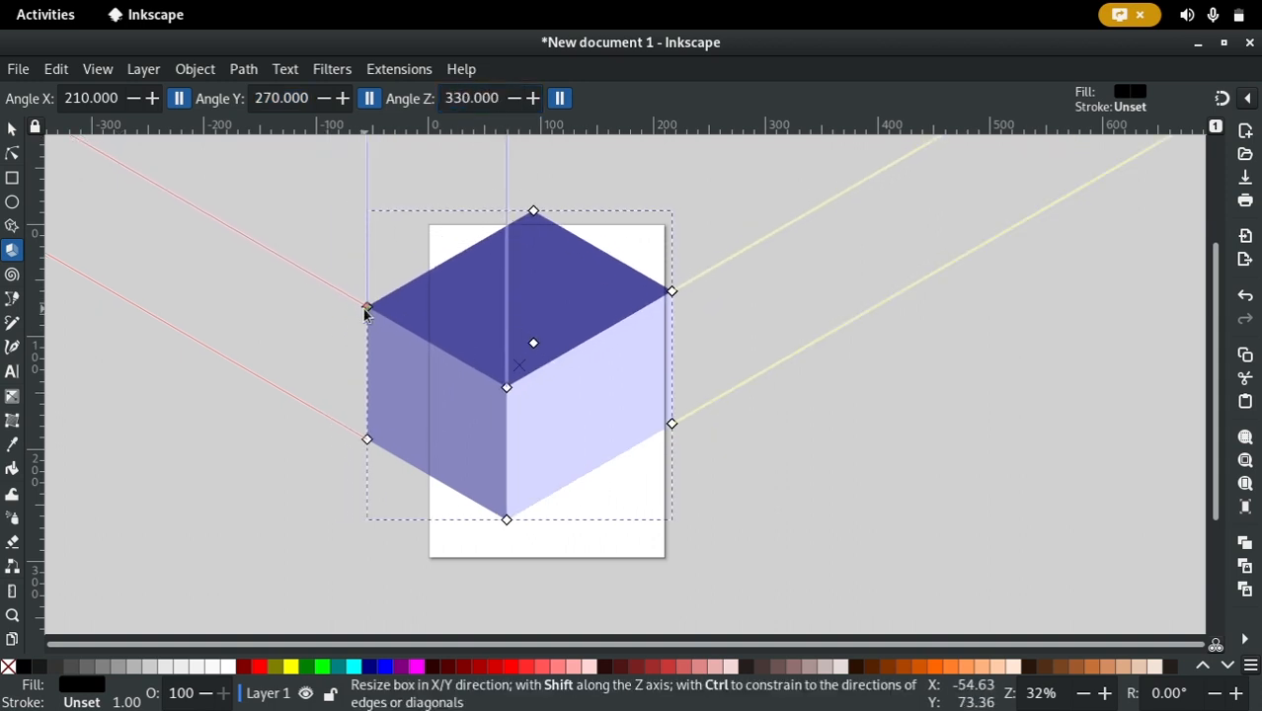
pyautogui.moveTo(508, 391); pyautogui.dragTo(533, 345)
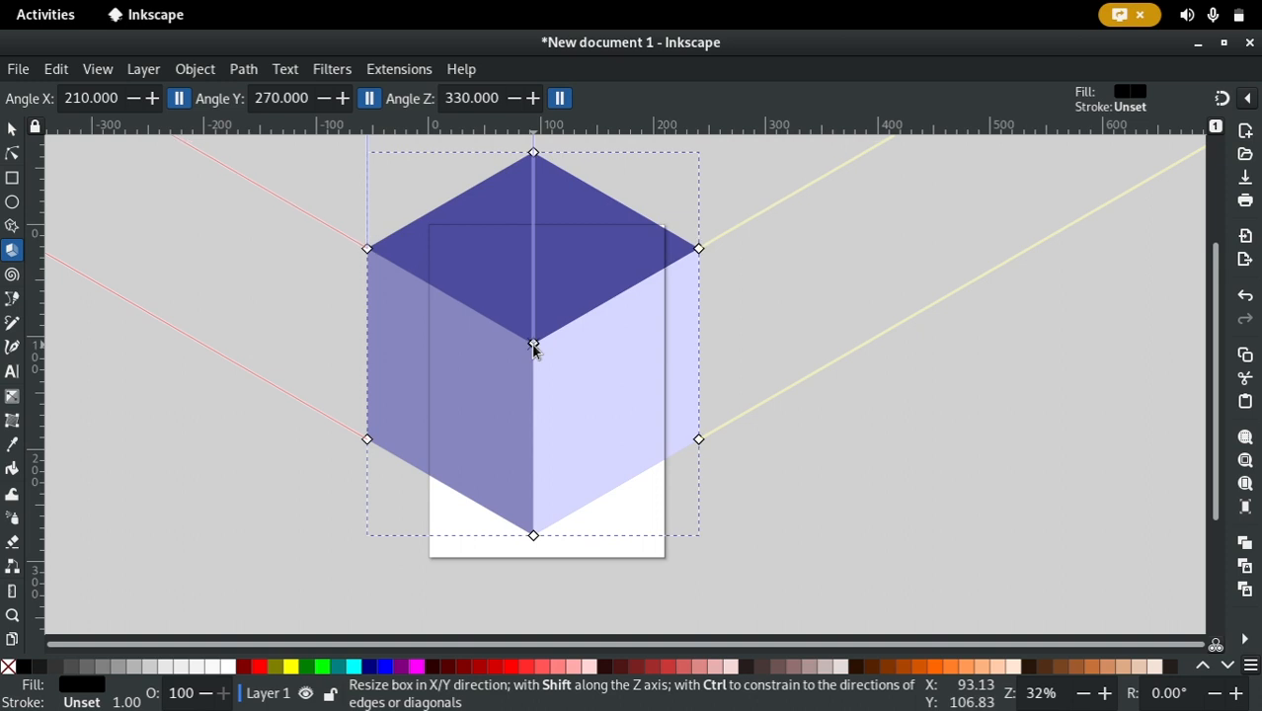
pyautogui.click(14, 130)
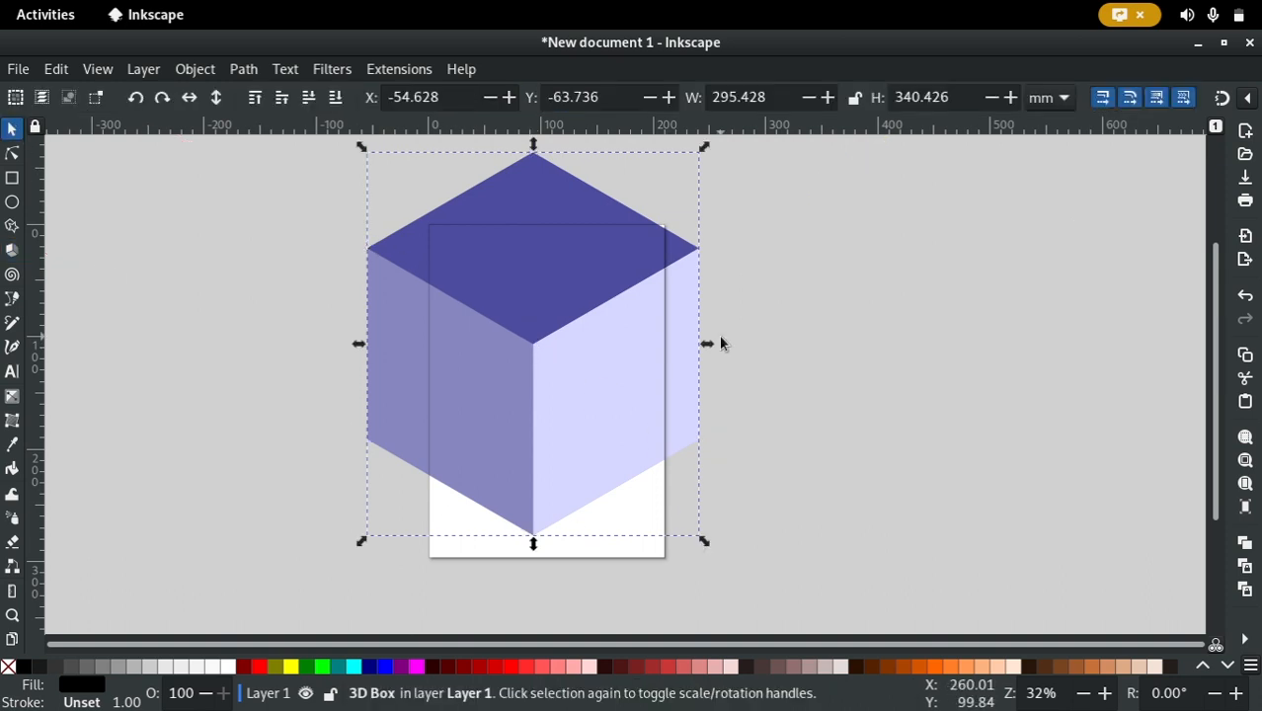
pyautogui.click(751, 346)
pyautogui.moveTo(727, 300)
pyautogui.mouseDown()
pyautogui.moveTo(745, 326)
pyautogui.moveTo(729, 346)
pyautogui.moveTo(731, 321)
pyautogui.mouseUp()
pyautogui.click(609, 376)
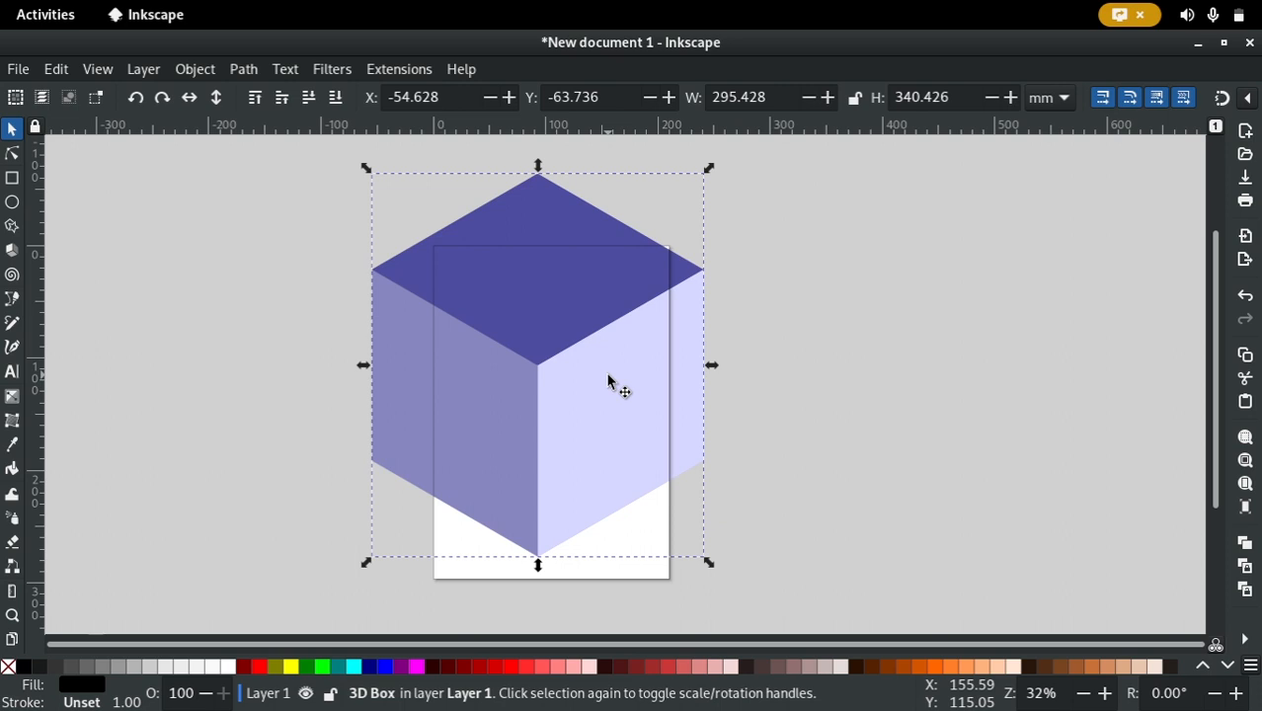
# Review the cube's X, Y and Z angle settings, and select and deselect the cube as a whole
pyautogui.click(12, 251)
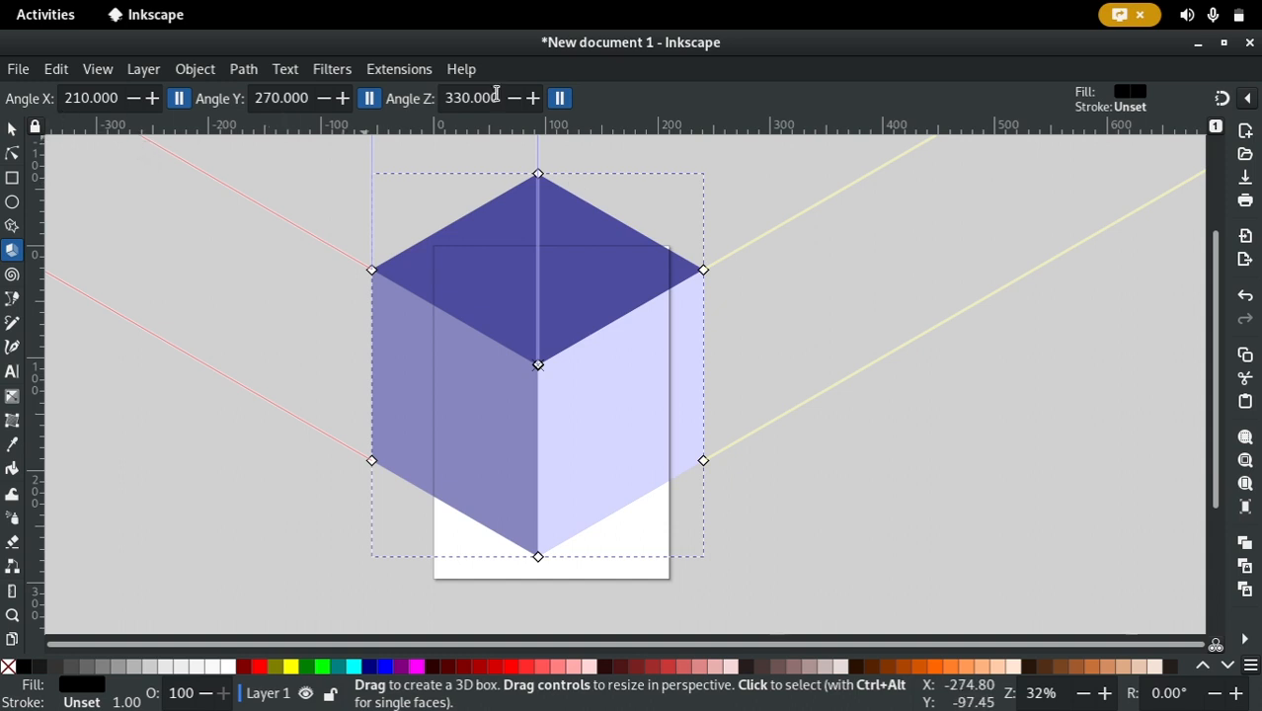
pyautogui.click(11, 127)
pyautogui.click(721, 314)
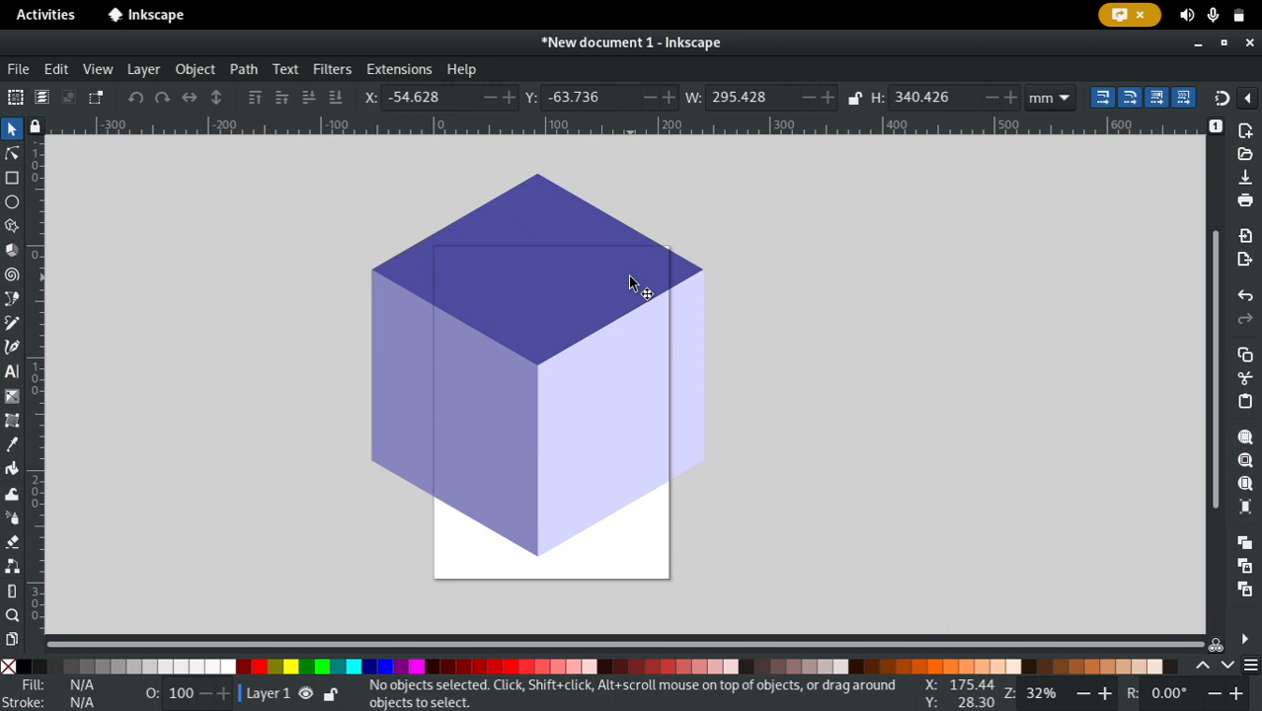
pyautogui.click(638, 383)
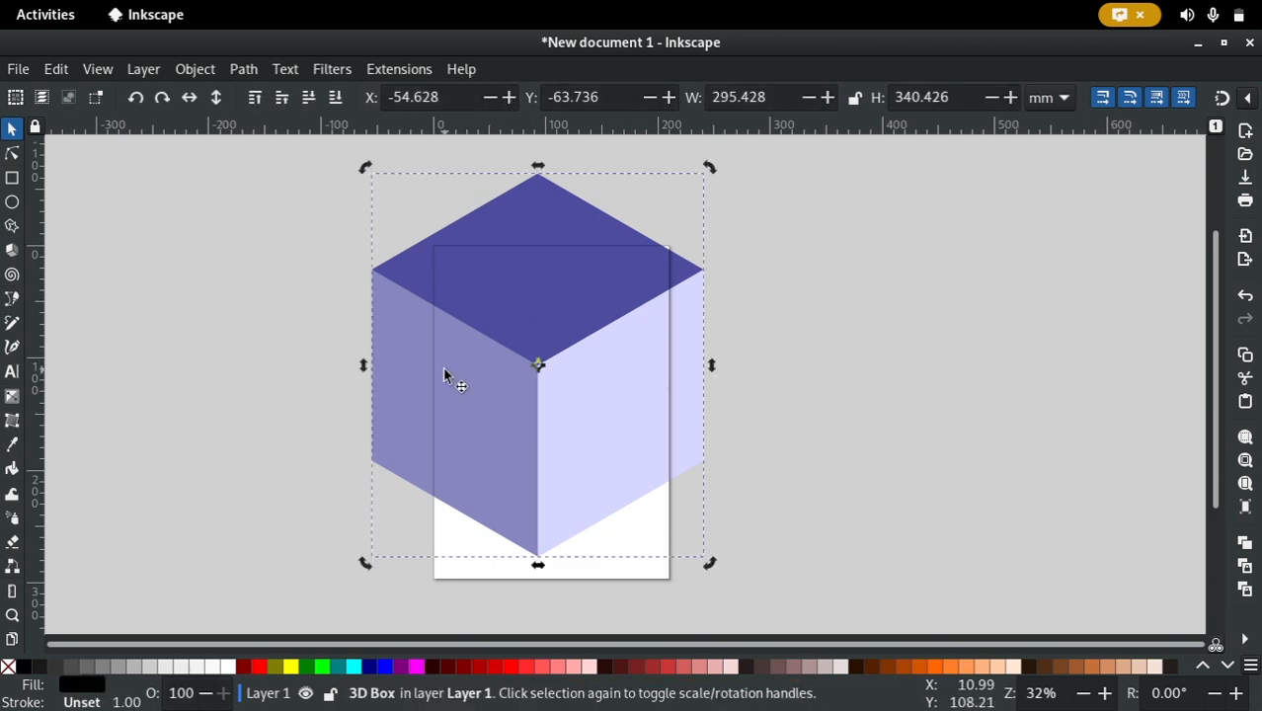
pyautogui.click(895, 399)
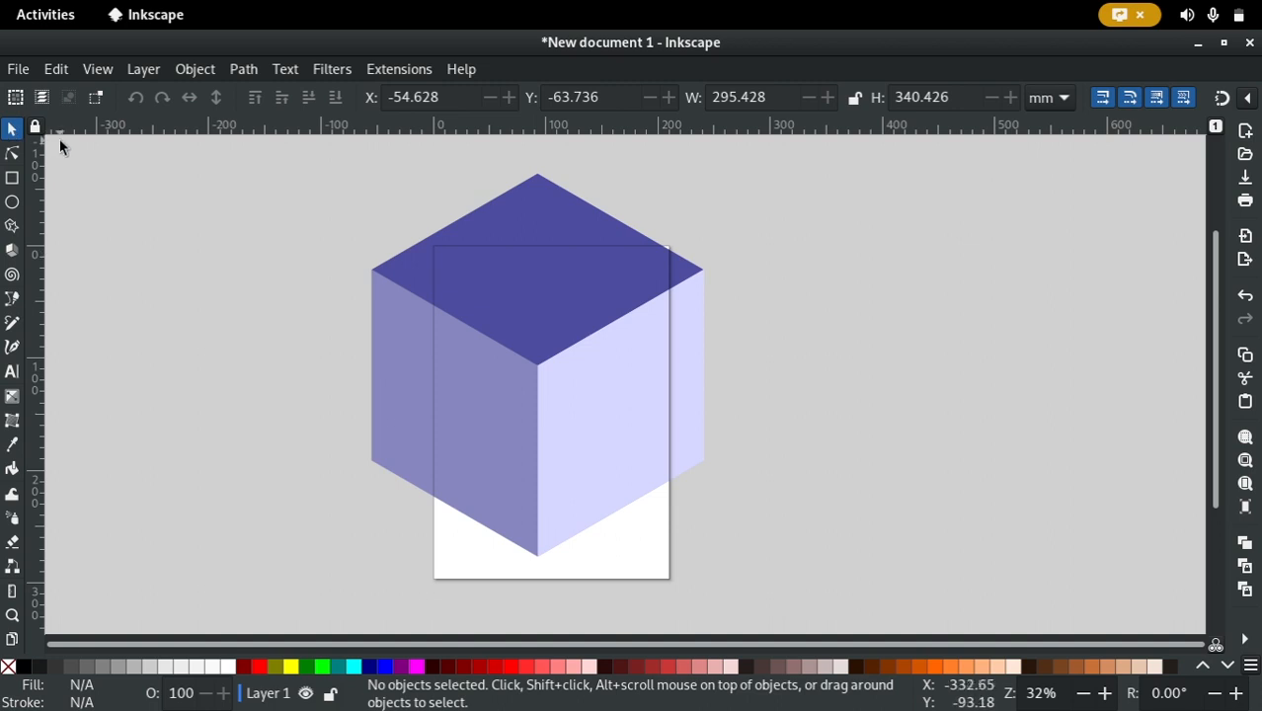
# Select the cube's top, right and left faces individually within the group, and reselect the whole cube
pyautogui.keyDown('ctrl'); pyautogui.click(614, 264); pyautogui.keyUp('ctrl')
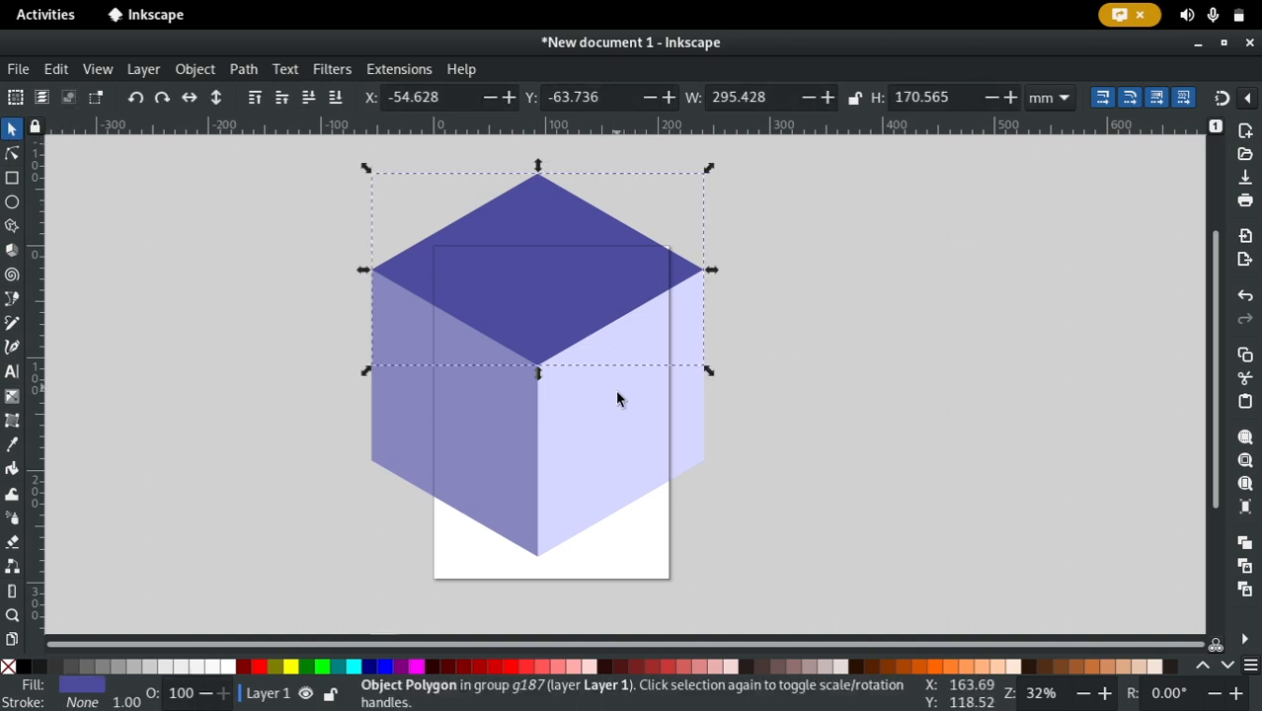
pyautogui.keyDown('ctrl'); pyautogui.click(617, 393); pyautogui.keyUp('ctrl')
pyautogui.keyDown('ctrl'); pyautogui.click(533, 464); pyautogui.keyUp('ctrl')
pyautogui.keyDown('ctrl'); pyautogui.click(514, 278); pyautogui.keyUp('ctrl')
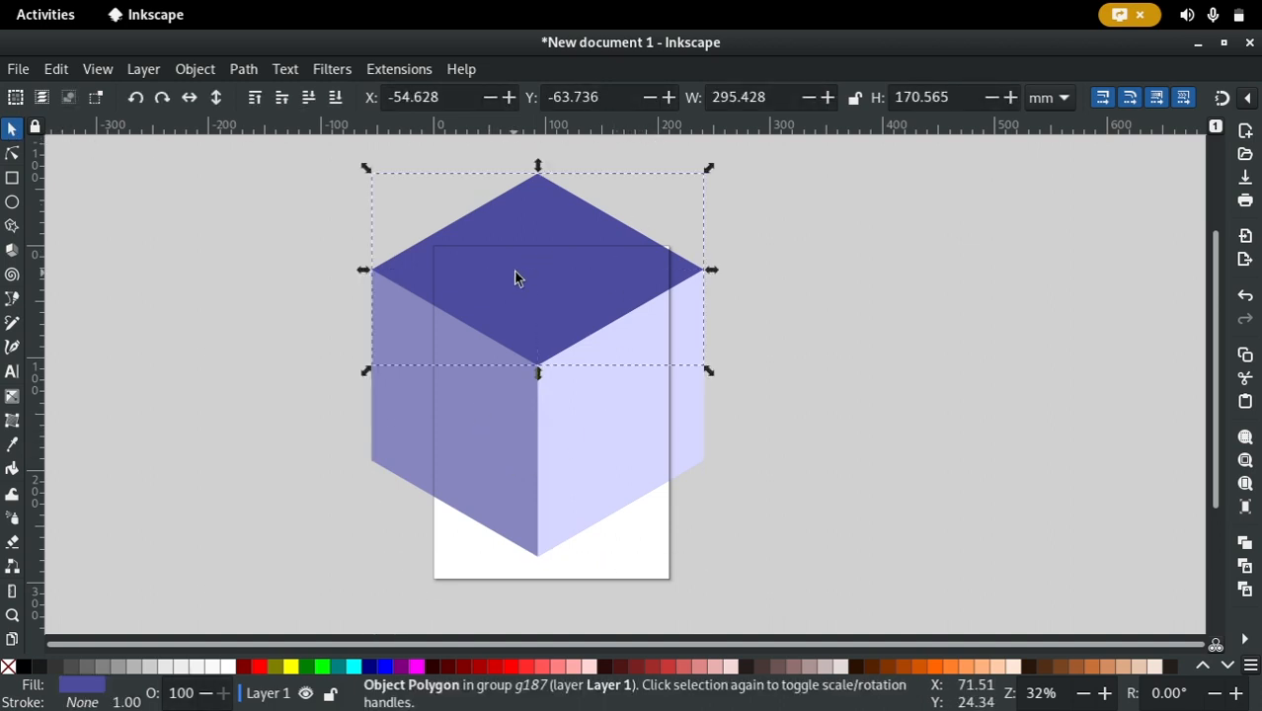
pyautogui.keyDown('ctrl'); pyautogui.click(634, 391); pyautogui.keyUp('ctrl')
pyautogui.keyDown('ctrl'); pyautogui.click(468, 466); pyautogui.keyUp('ctrl')
pyautogui.click(642, 395)
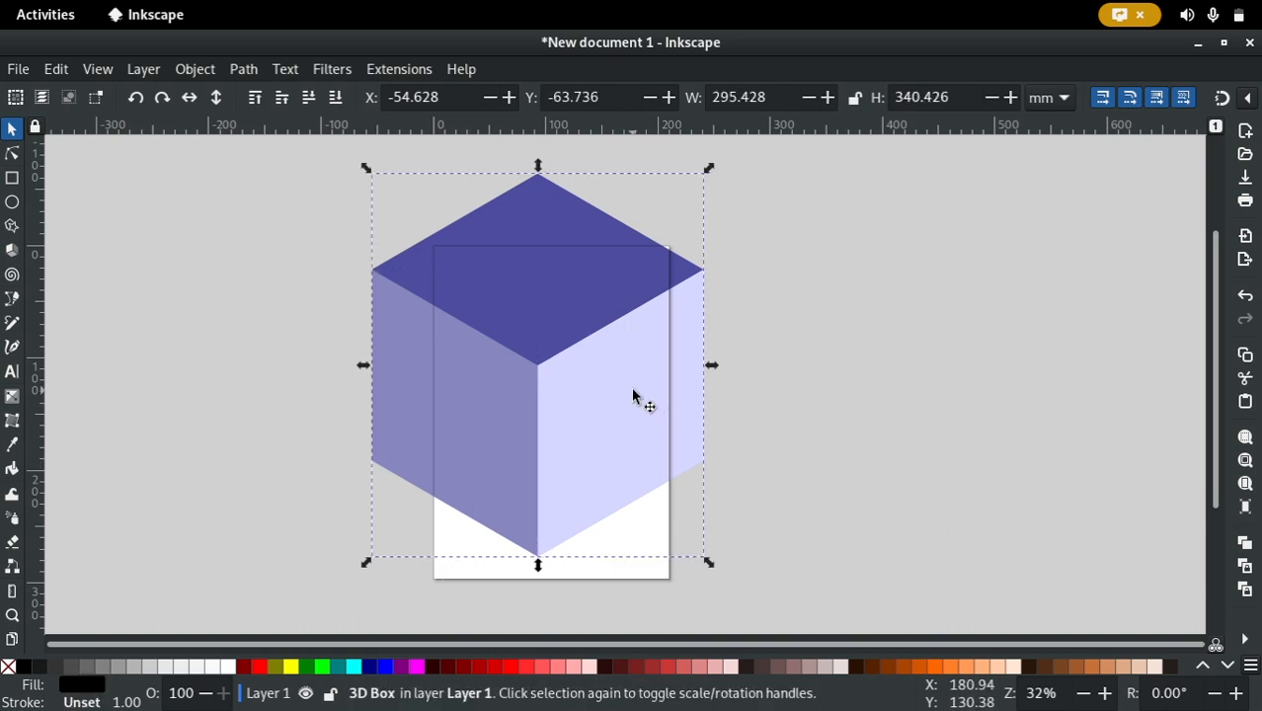
# Pull the cube's right, left and top faces out of the group one by one to expose the inner faces
pyautogui.keyDown('ctrl'); pyautogui.click(625, 386); pyautogui.keyUp('ctrl')
pyautogui.moveTo(656, 394); pyautogui.dragTo(907, 380)
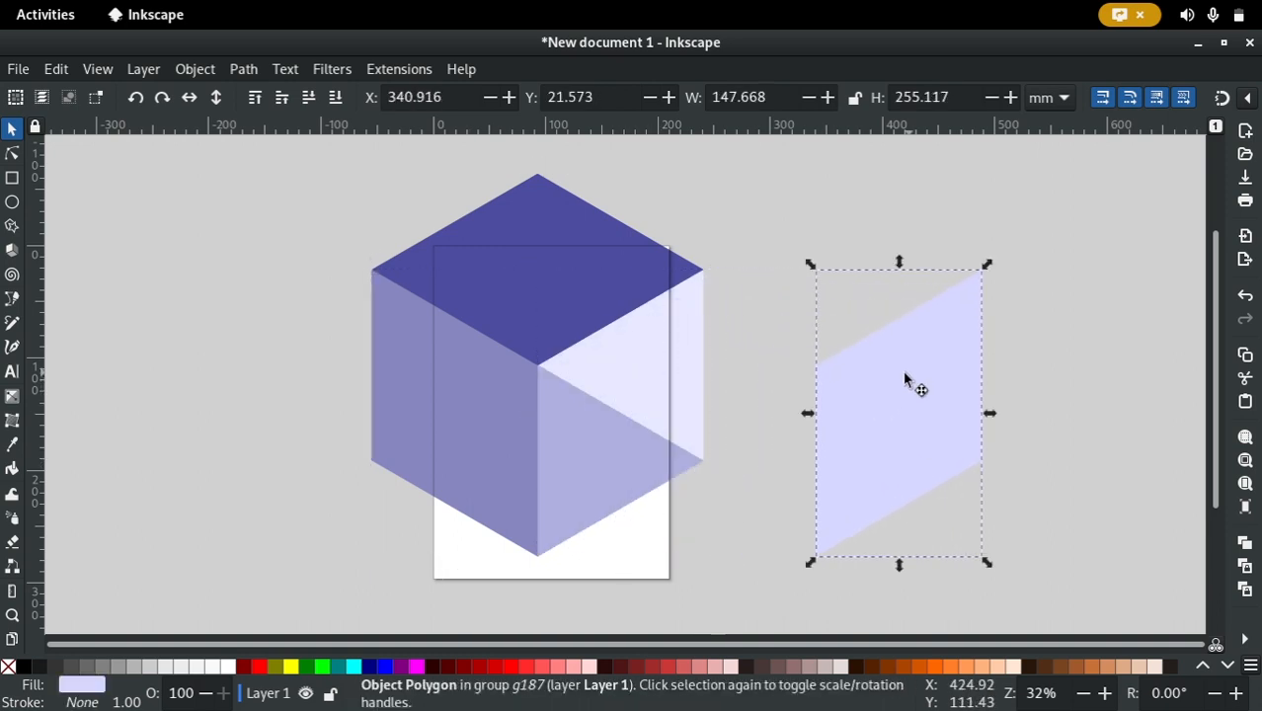
pyautogui.keyDown('ctrl'); pyautogui.click(488, 425); pyautogui.keyUp('ctrl')
pyautogui.moveTo(507, 417); pyautogui.dragTo(906, 208)
pyautogui.keyDown('ctrl'); pyautogui.click(543, 304); pyautogui.keyUp('ctrl')
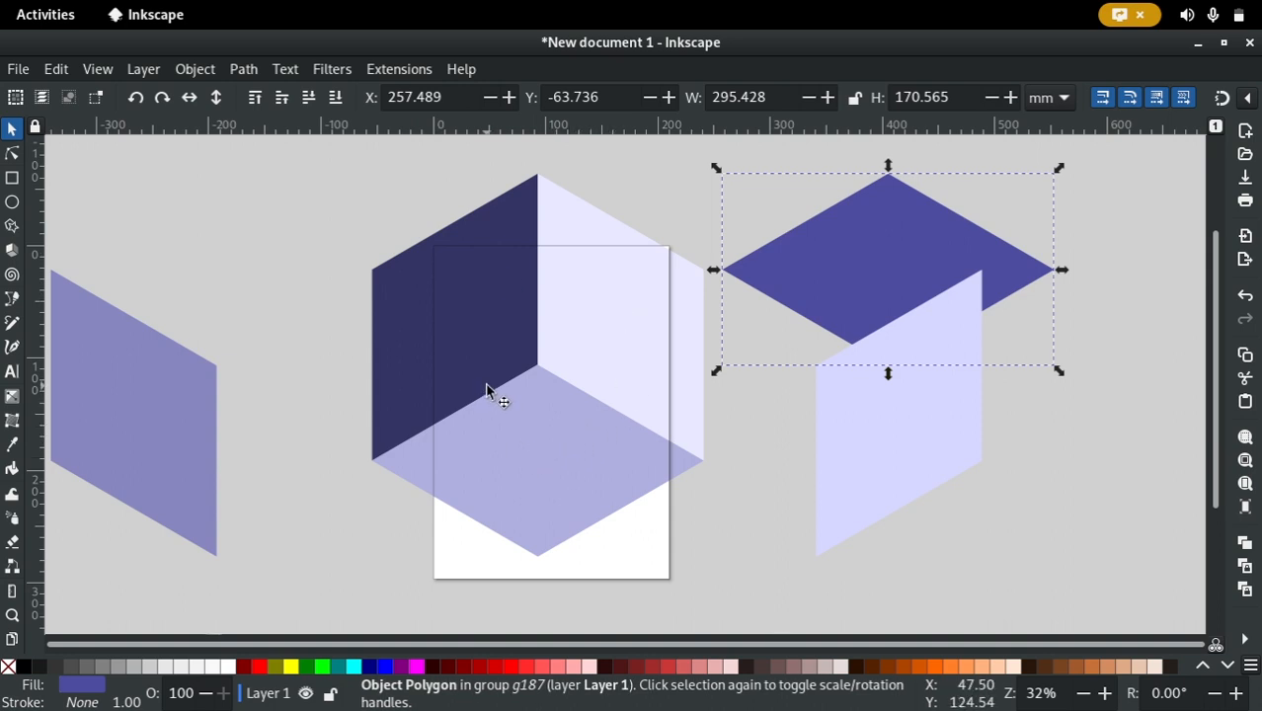
# Undo the moves of the three cube faces
pyautogui.hotkey('ctrl', 'z')
pyautogui.hotkey('ctrl', 'z')
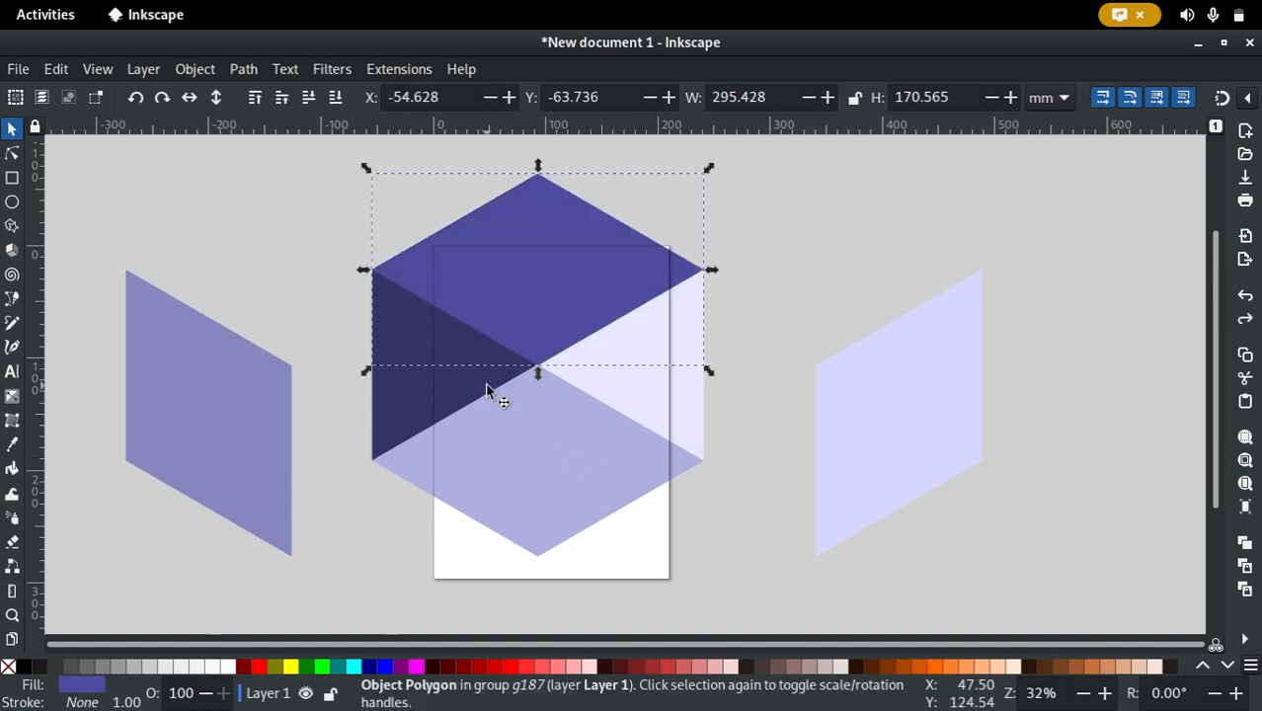
pyautogui.hotkey('ctrl', 'z')
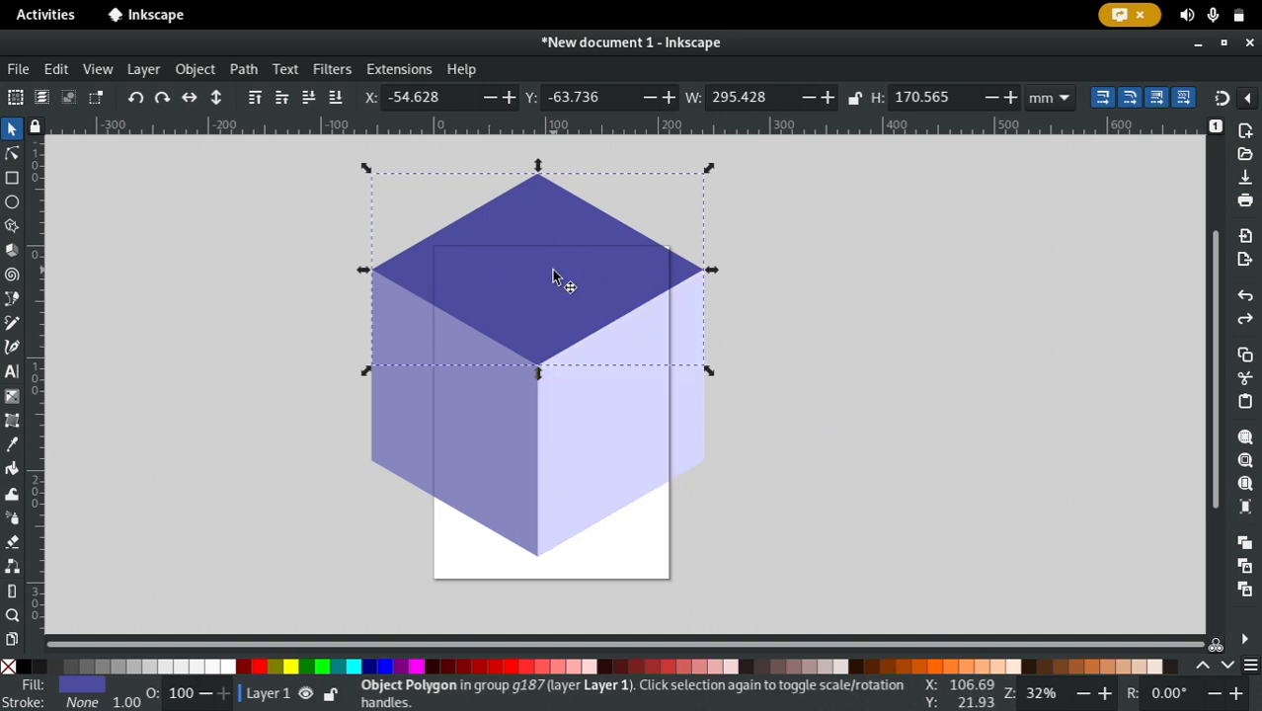
# Fill the cube's top face with dark slate grey, its right face with light blue and its left face with #00AAD4
pyautogui.click(1227, 667)
pyautogui.click(1228, 668)
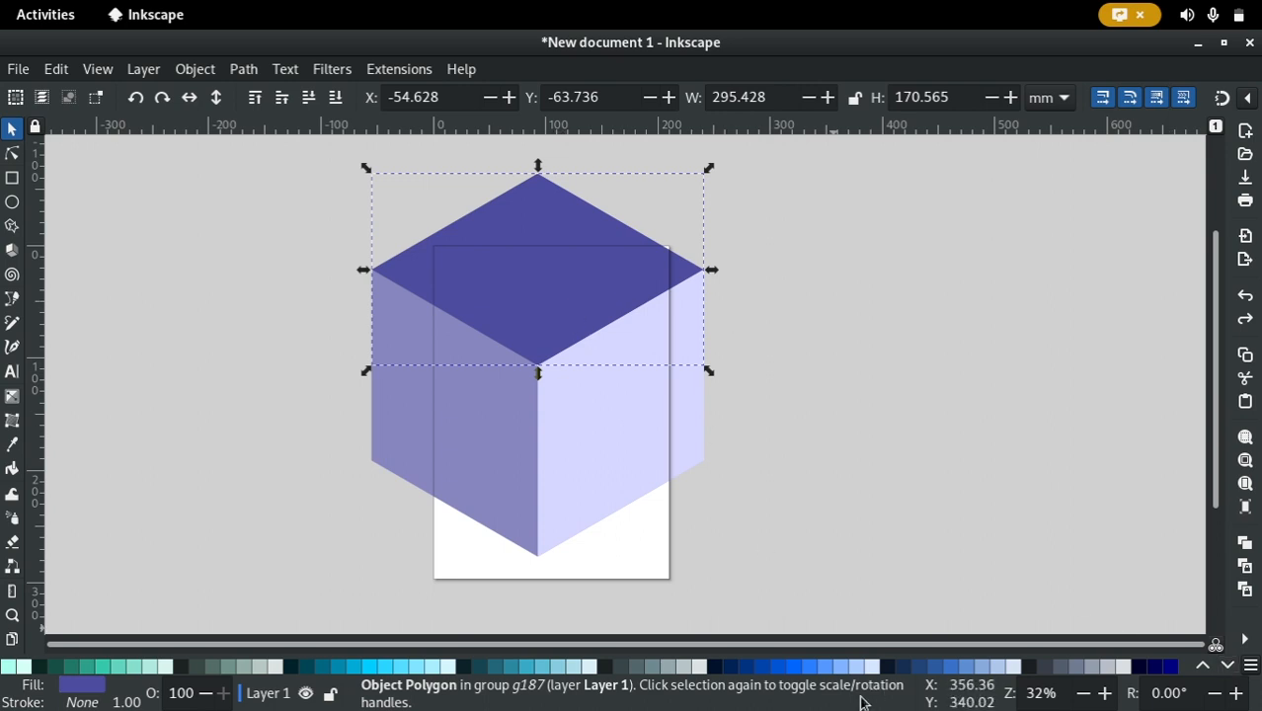
pyautogui.click(624, 668)
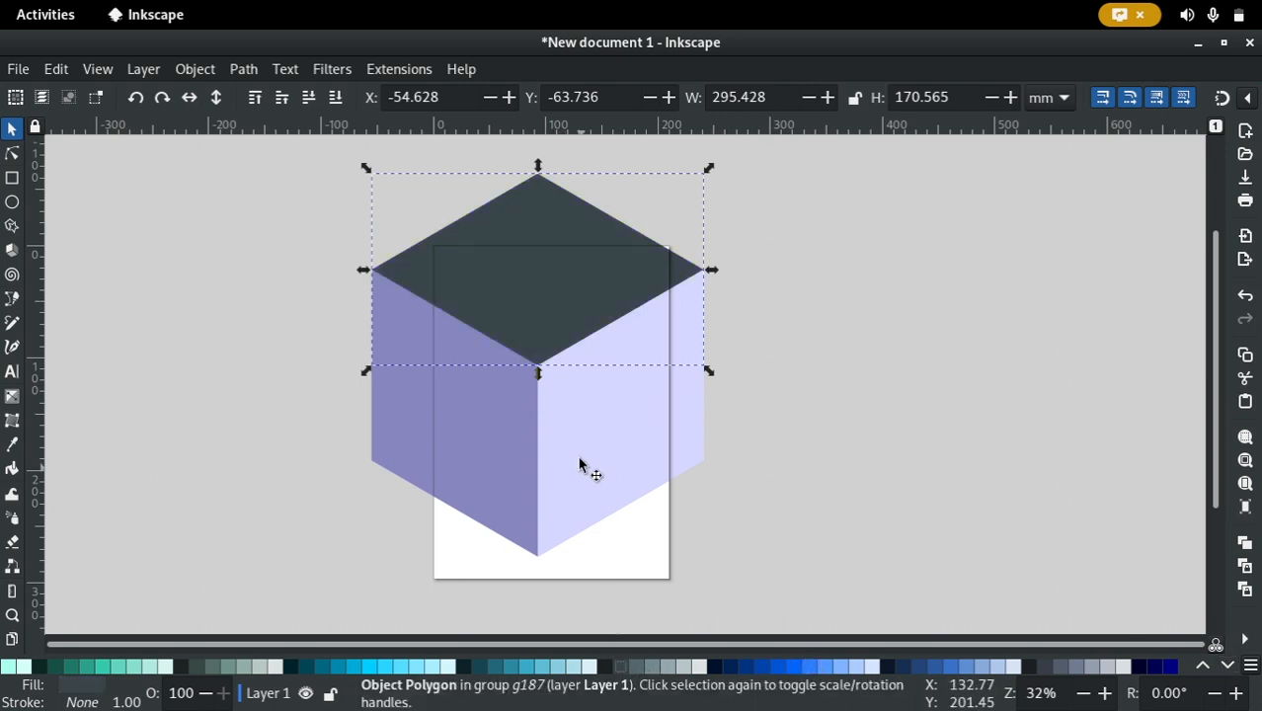
pyautogui.click(577, 442)
pyautogui.keyDown('ctrl'); pyautogui.click(624, 415); pyautogui.keyUp('ctrl')
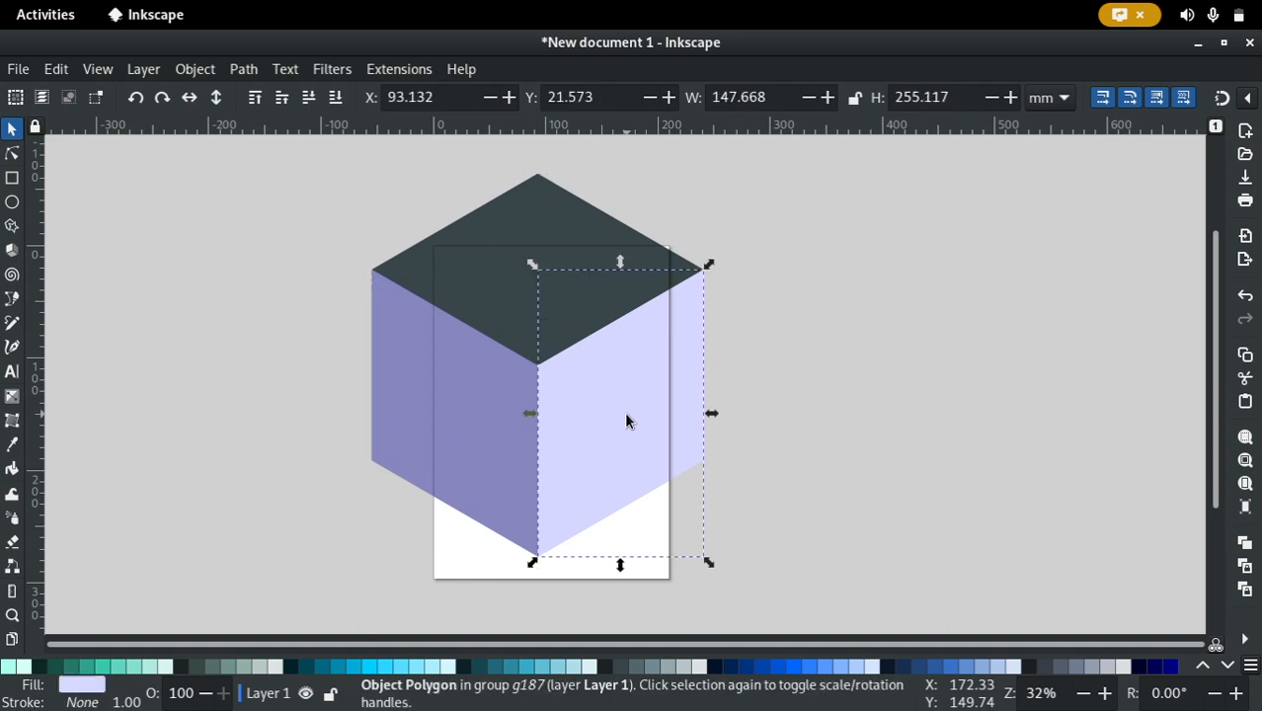
pyautogui.click(483, 468)
pyautogui.keyDown('ctrl'); pyautogui.click(481, 446); pyautogui.keyUp('ctrl')
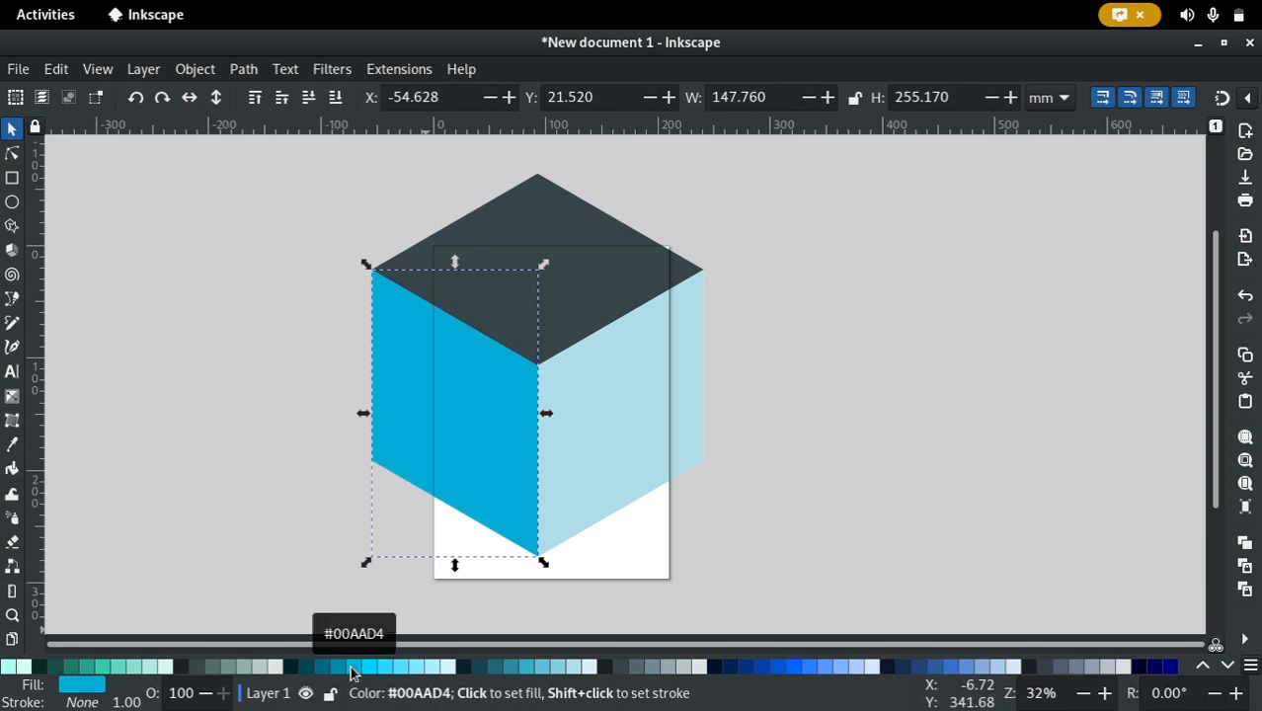
# Open the Layers and Objects dialog, inspect the cube's individual face paths, and select the whole cube group
pyautogui.click(144, 69)
pyautogui.click(158, 96)
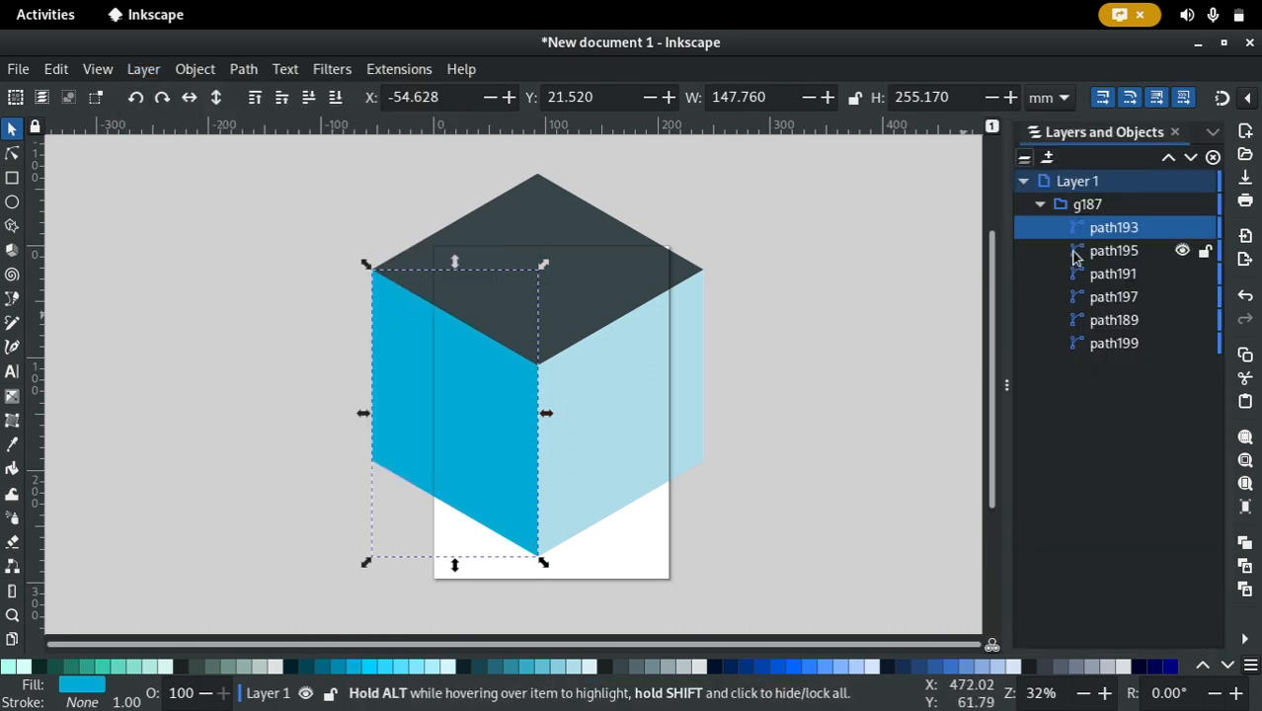
pyautogui.click(1096, 251)
pyautogui.click(1112, 297)
pyautogui.click(1112, 342)
pyautogui.click(1104, 250)
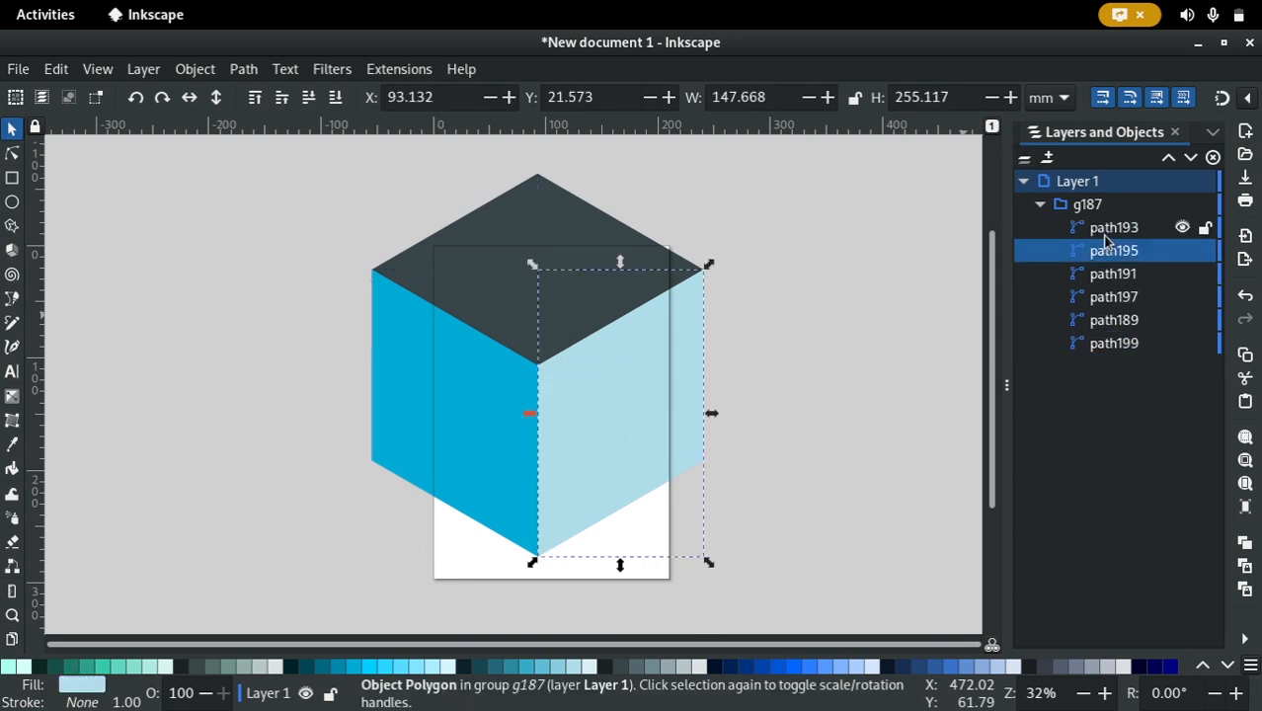
pyautogui.click(1108, 228)
pyautogui.click(1039, 204)
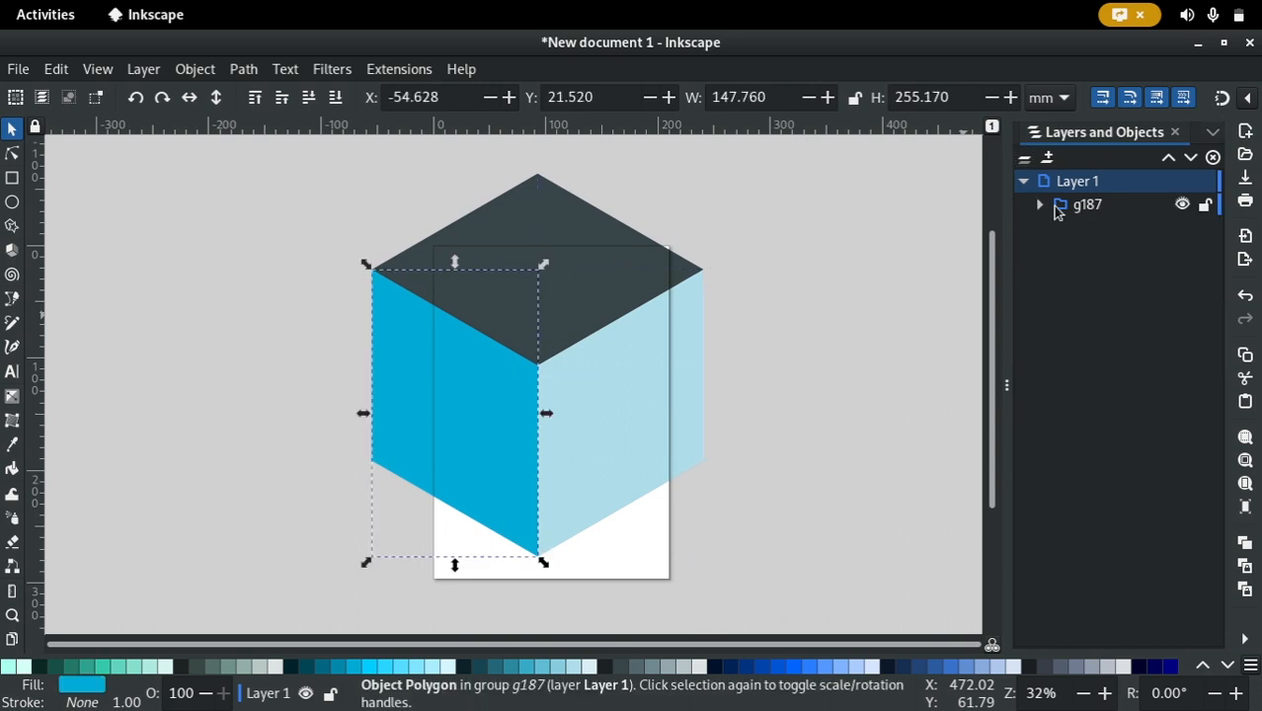
pyautogui.click(1100, 207)
pyautogui.click(1040, 204)
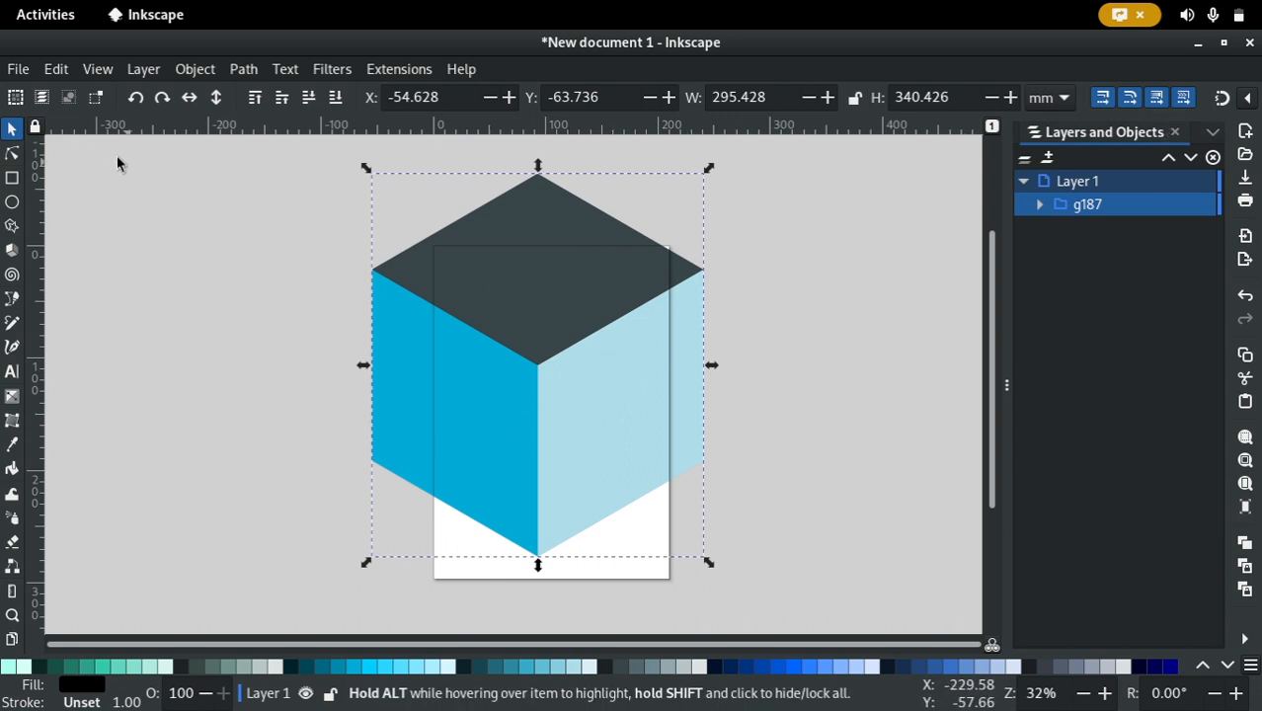
# Move the coloured cube and stretch it in perspective into a longer box about 357 mm wide and 352 mm high
pyautogui.moveTo(576, 324); pyautogui.dragTo(560, 302)
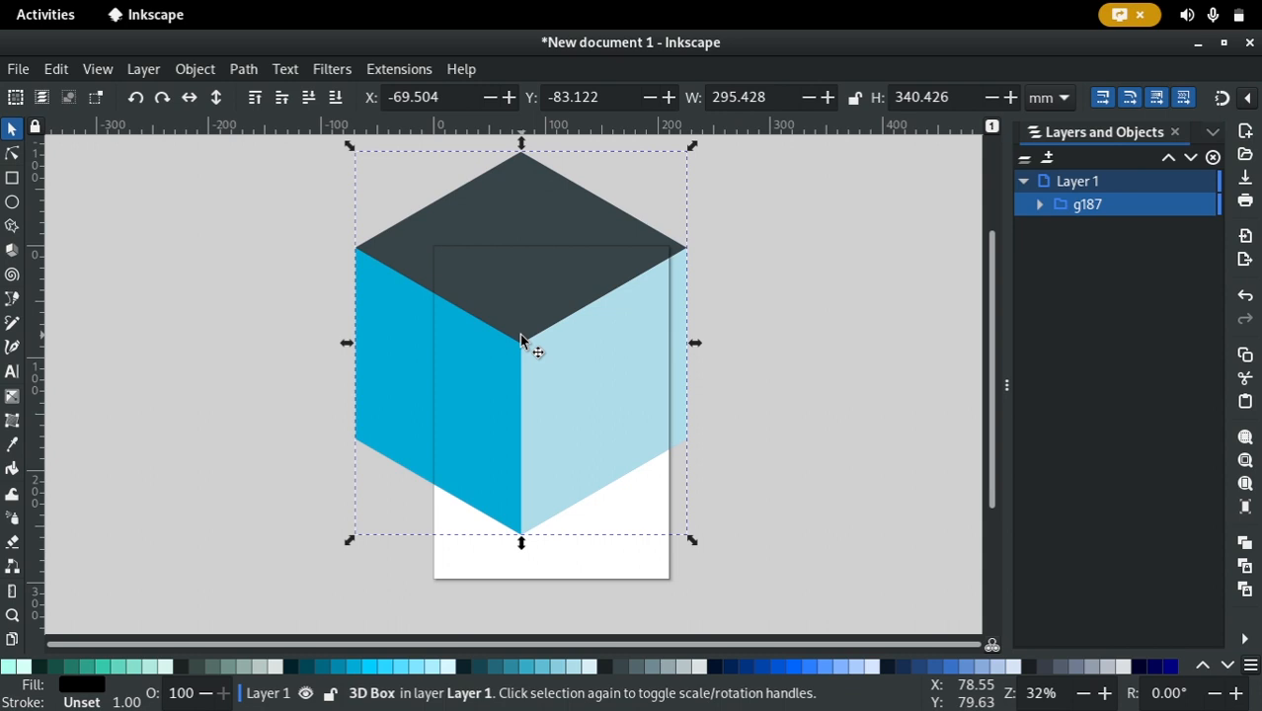
pyautogui.click(11, 251)
pyautogui.moveTo(685, 252); pyautogui.dragTo(699, 313)
pyautogui.moveTo(520, 344); pyautogui.dragTo(581, 403)
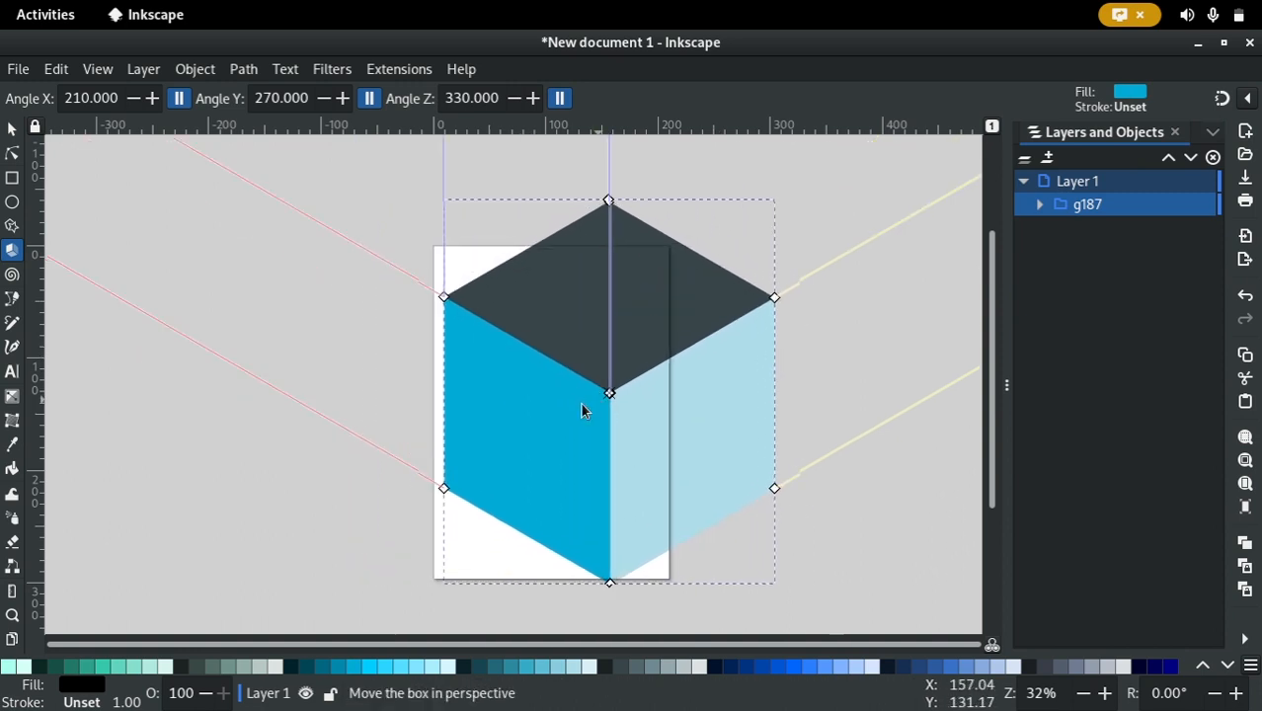
pyautogui.moveTo(444, 298); pyautogui.dragTo(341, 322)
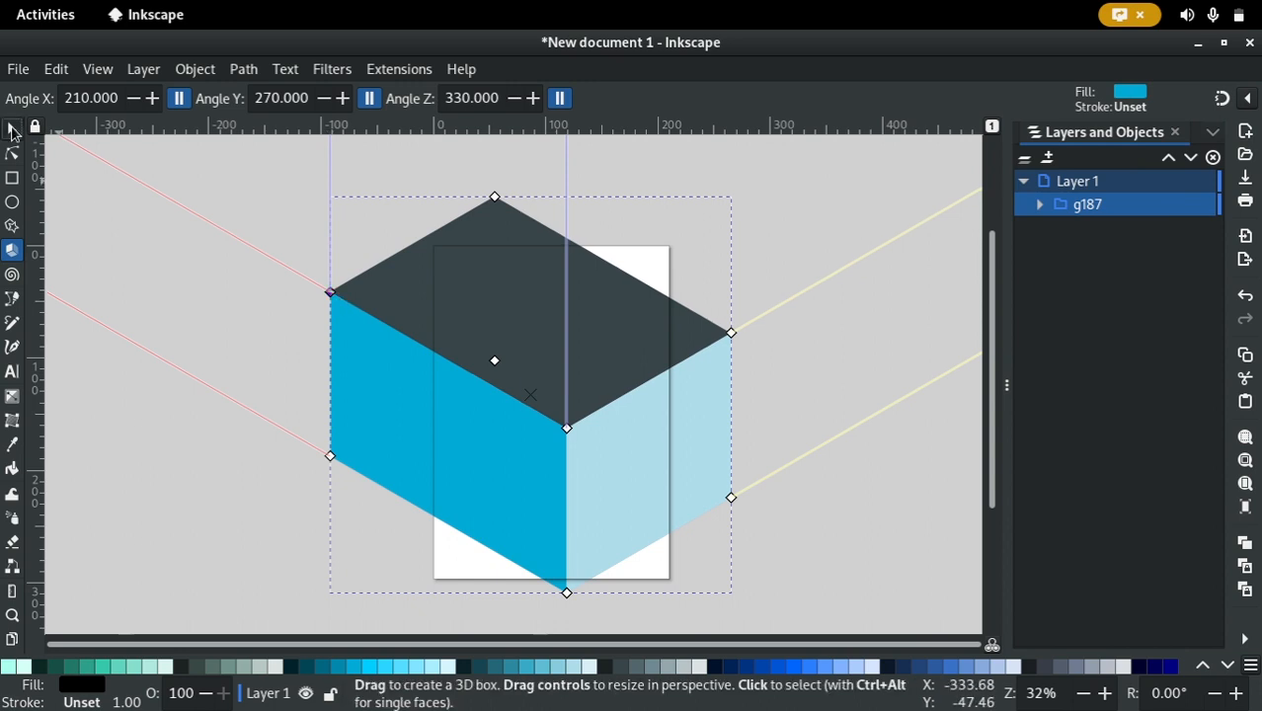
pyautogui.press('s')
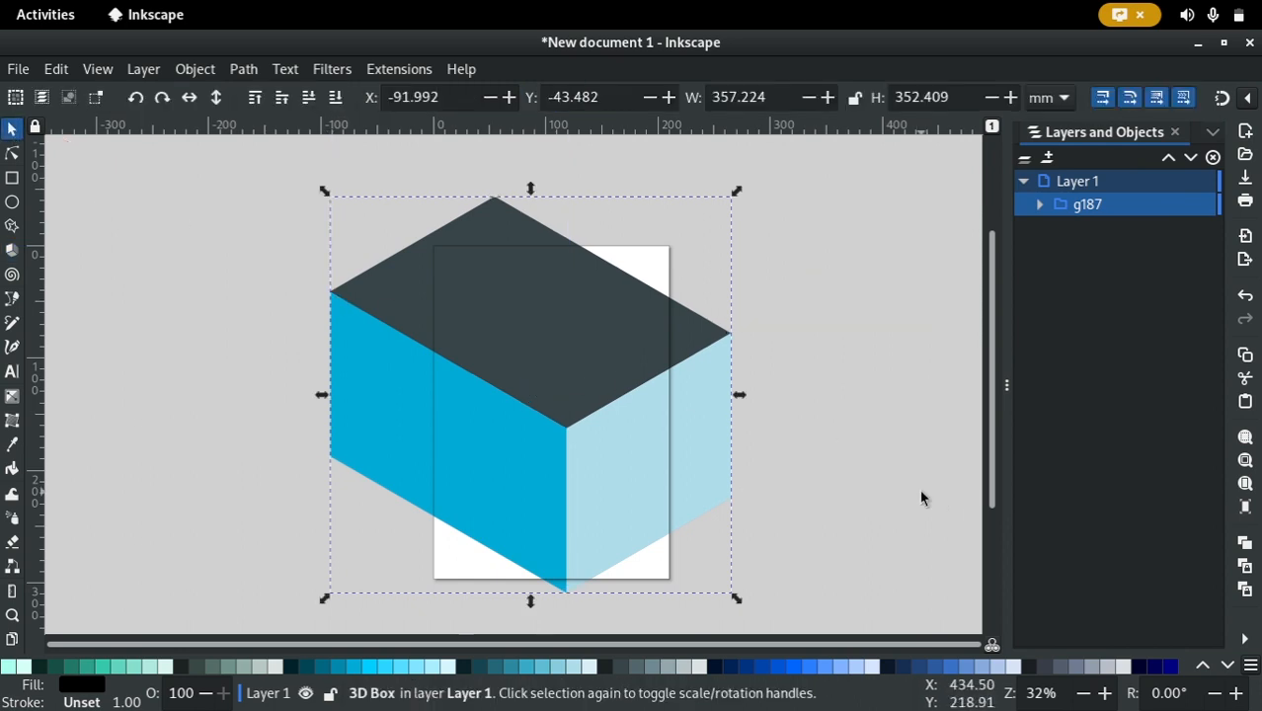
# Undo the most recent changes and delete all objects from the document
pyautogui.hotkey('ctrl', 'z')
pyautogui.hotkey('ctrl', 'z')
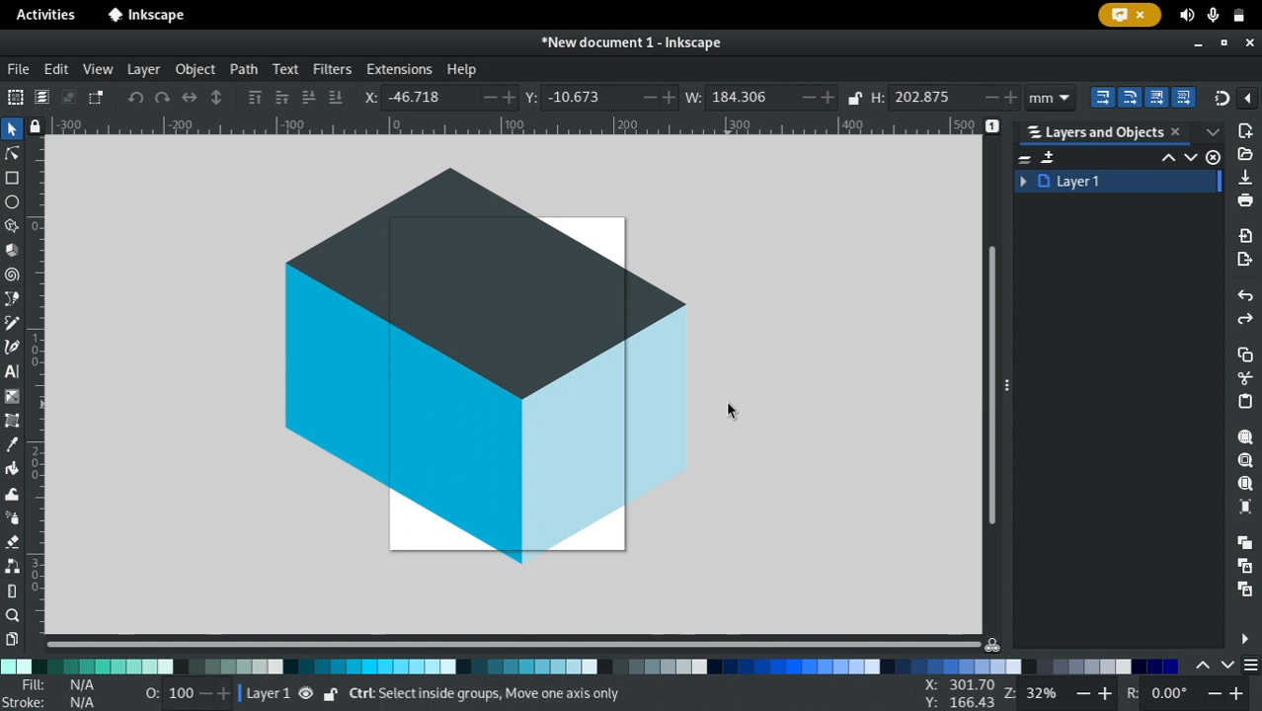
pyautogui.hotkey('ctrl', 'a')
pyautogui.press('Delete')
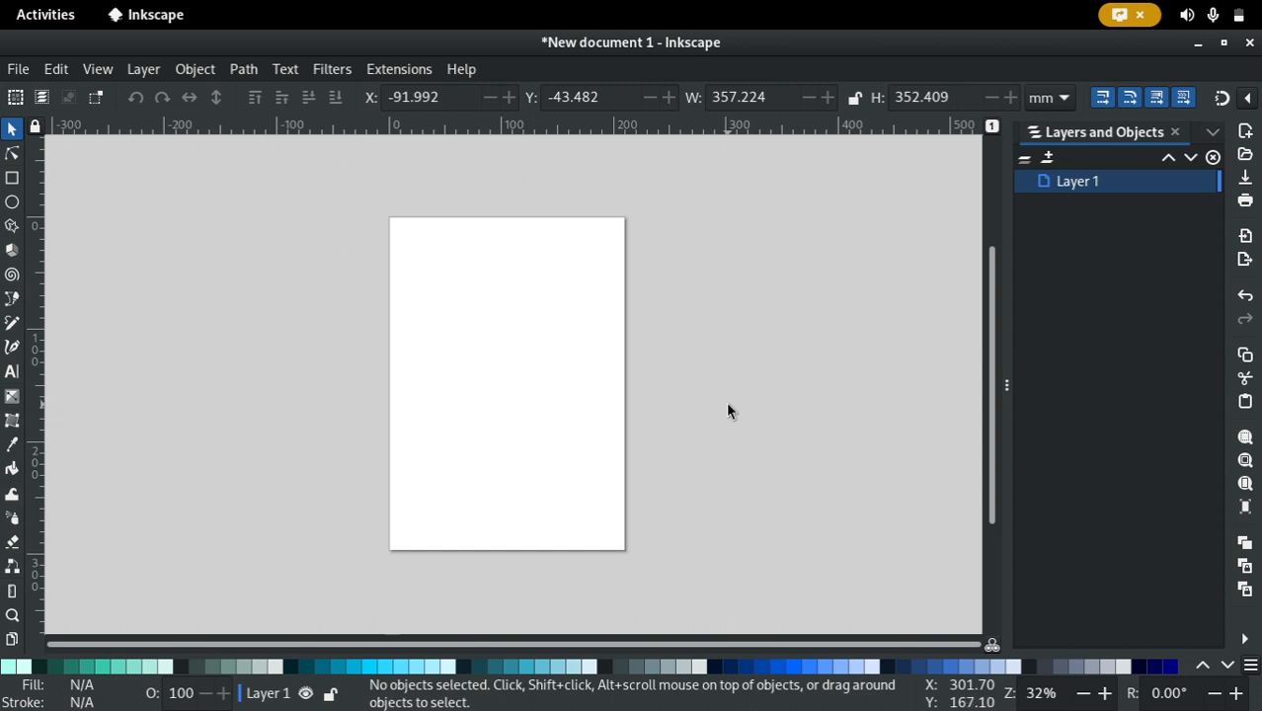
# Draw a large spiral centred at about X 46, Y 90 mm on the page and reset its parameters to defaults
pyautogui.click(11, 276)
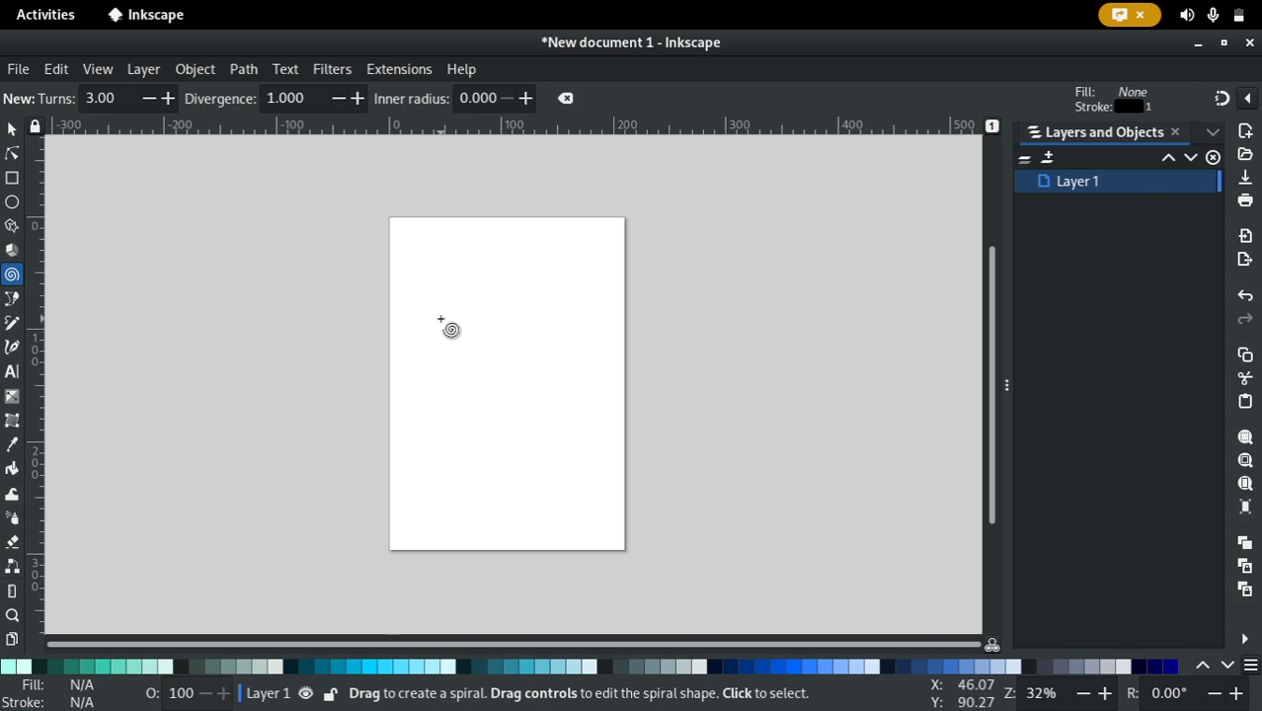
pyautogui.moveTo(440, 319); pyautogui.dragTo(478, 480)
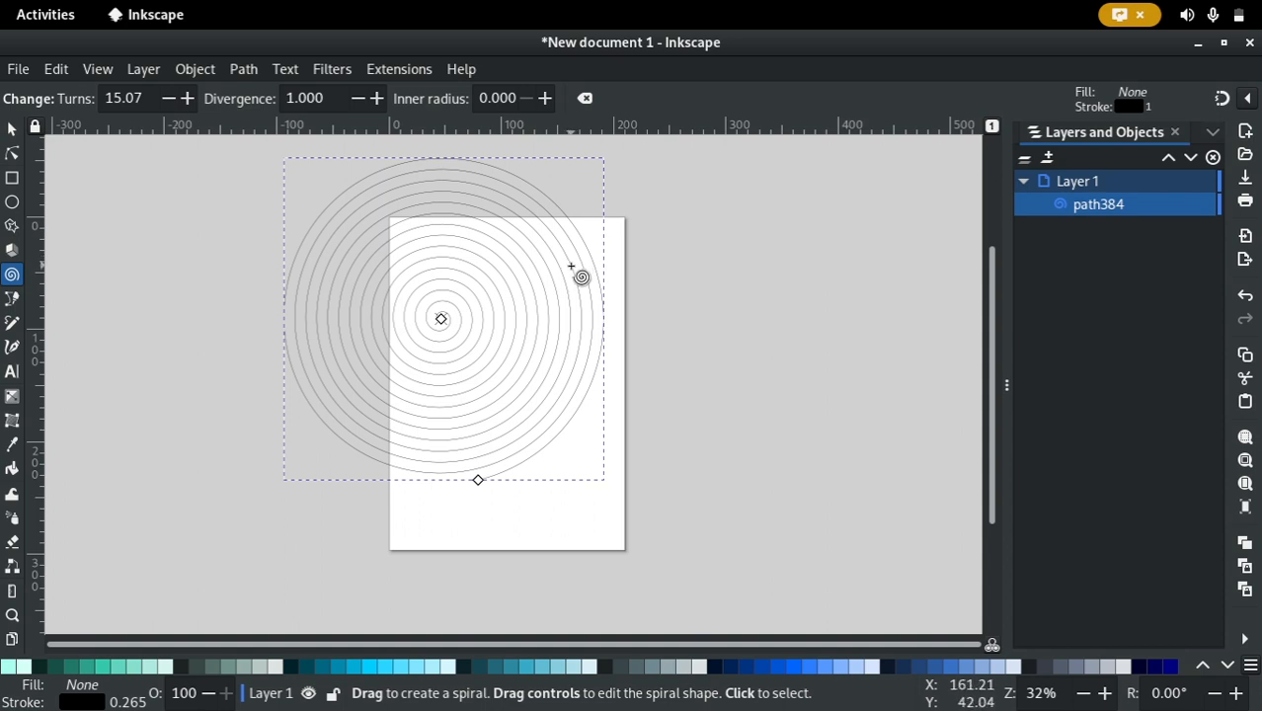
pyautogui.click(587, 98)
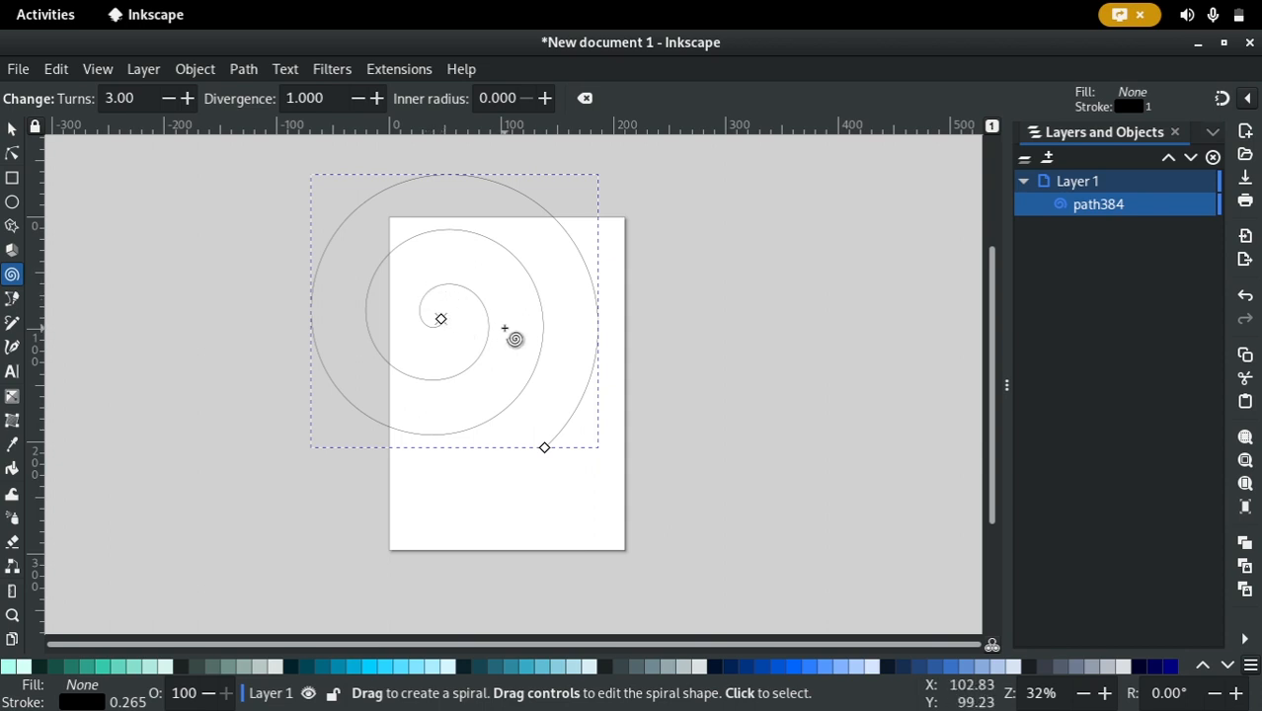
pyautogui.click(584, 102)
# Roll and unroll the spiral from its inner and outer ends, undo the outer extension, and return the inner end to the centre
pyautogui.moveTo(441, 318); pyautogui.dragTo(397, 310)
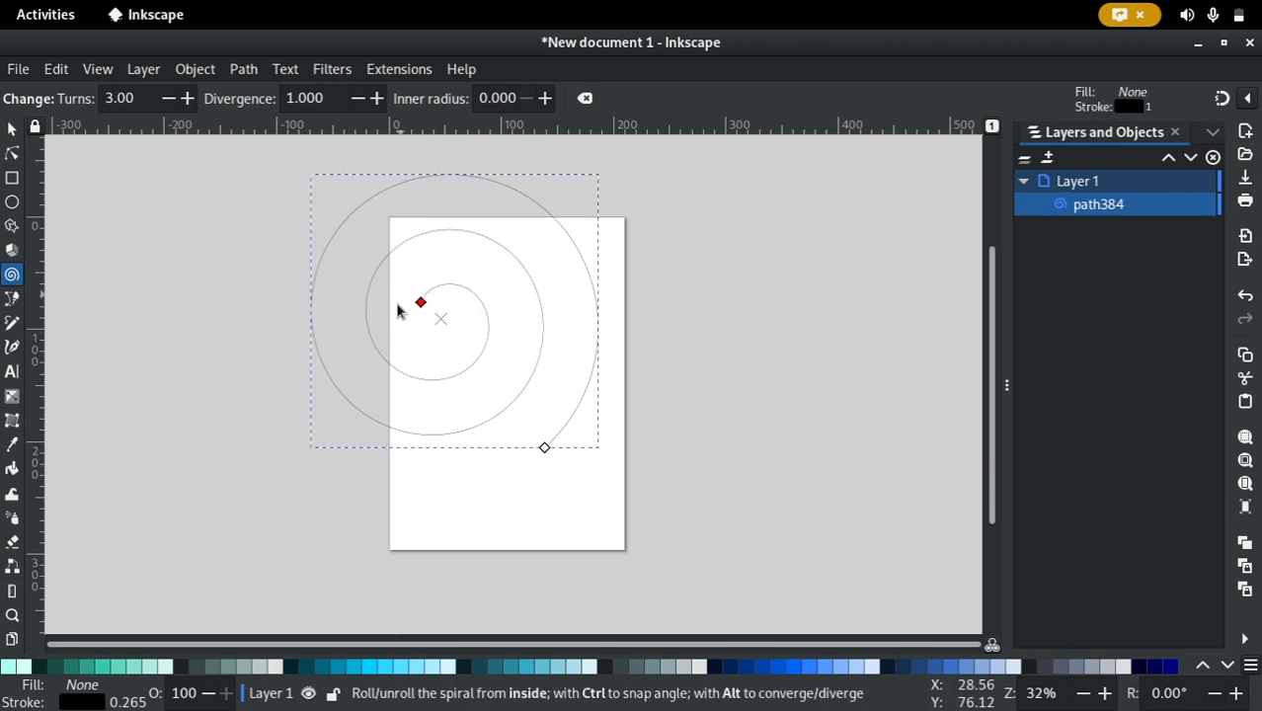
pyautogui.moveTo(494, 309); pyautogui.dragTo(440, 329)
pyautogui.moveTo(544, 450); pyautogui.dragTo(442, 299)
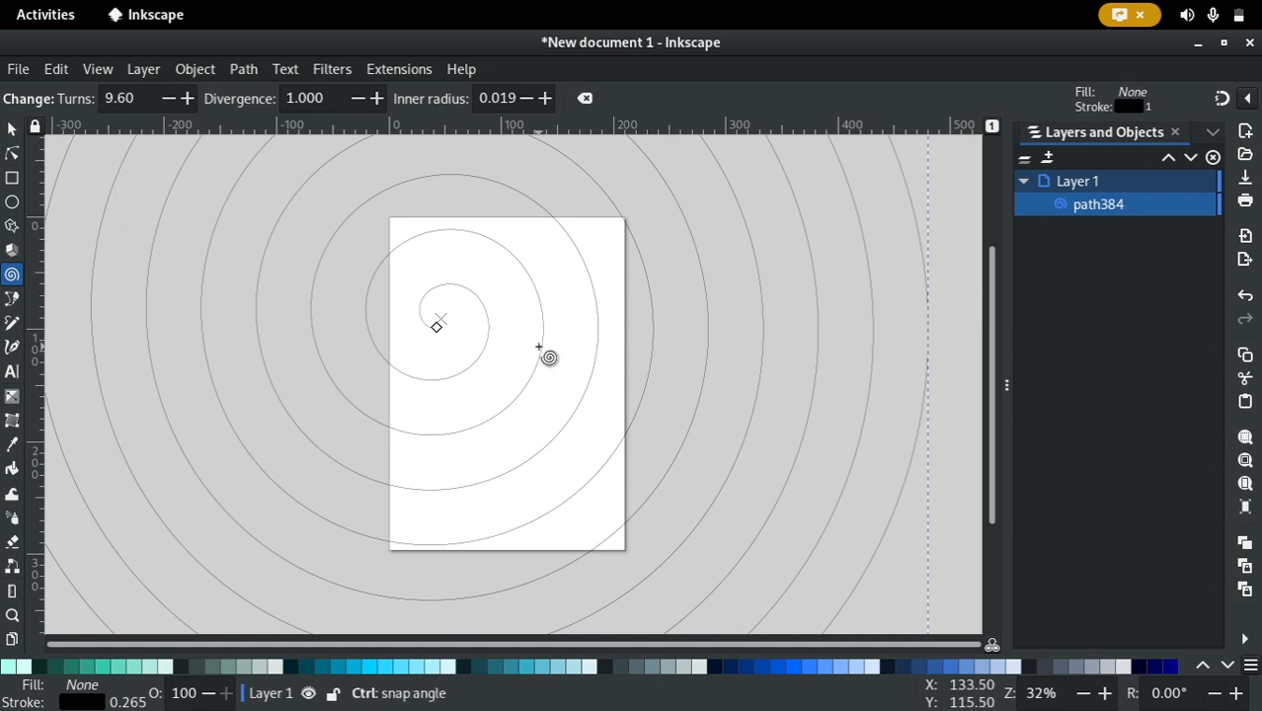
pyautogui.hotkey('ctrl', 'z')
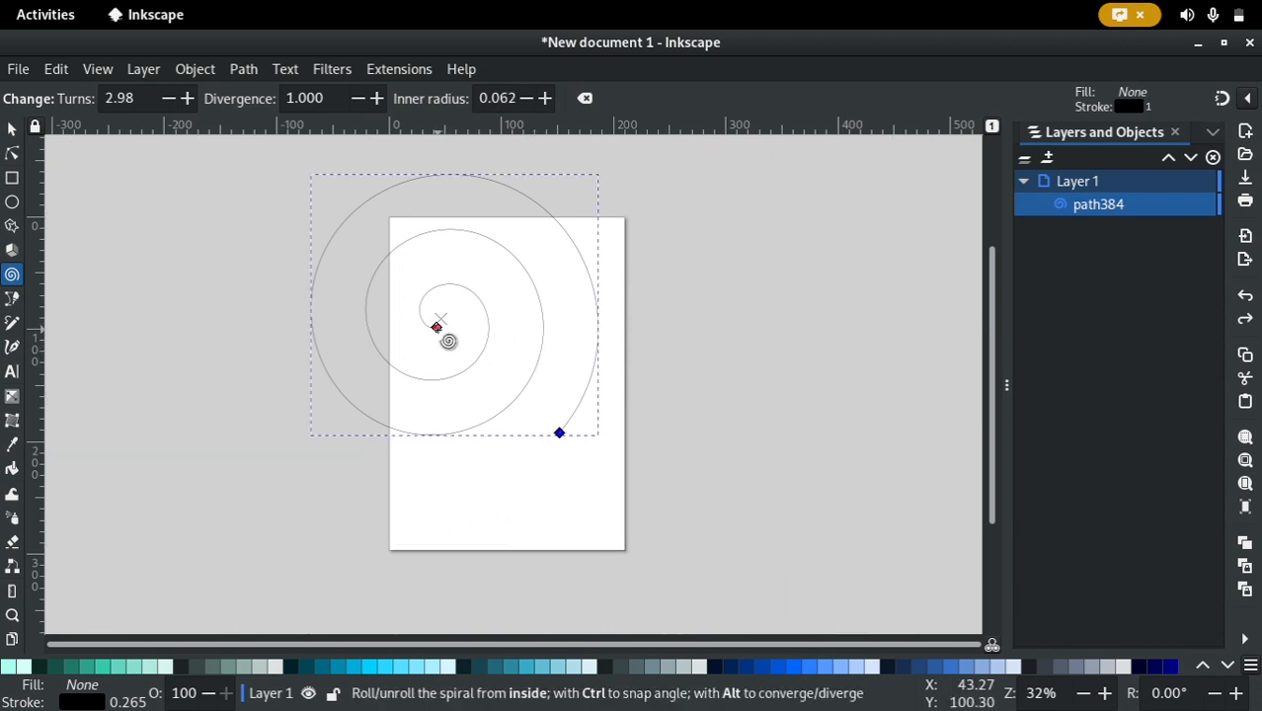
pyautogui.moveTo(436, 333); pyautogui.dragTo(459, 290)
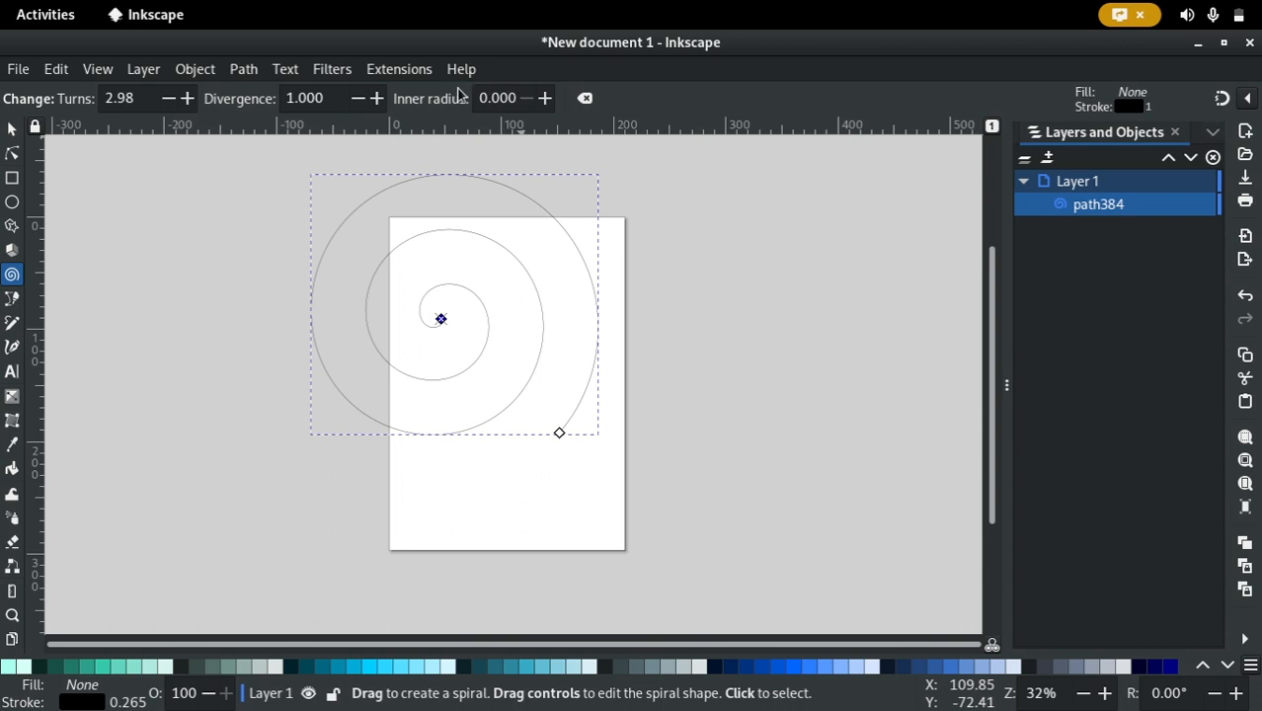
# Raise the spiral's inner radius to its maximum, then bring it back down to 0
pyautogui.moveTo(513, 98); pyautogui.dragTo(476, 96)
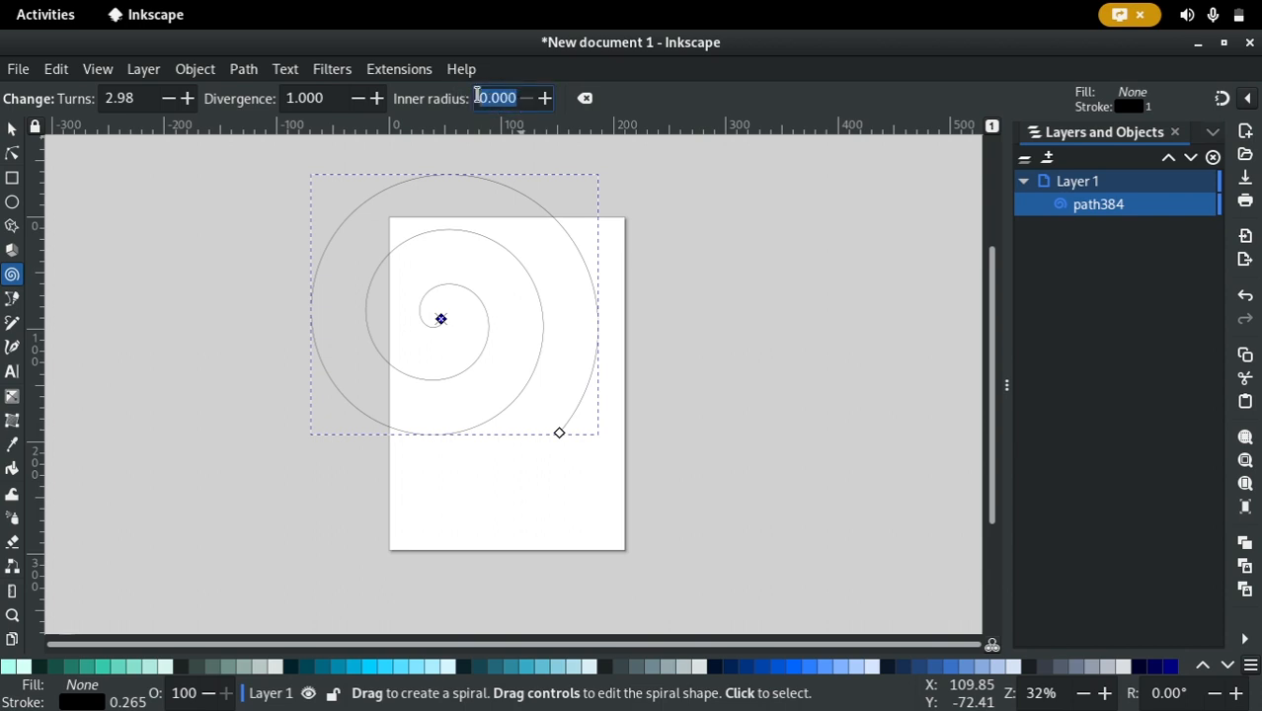
pyautogui.click(493, 98)
pyautogui.write('999')
pyautogui.press('Return')
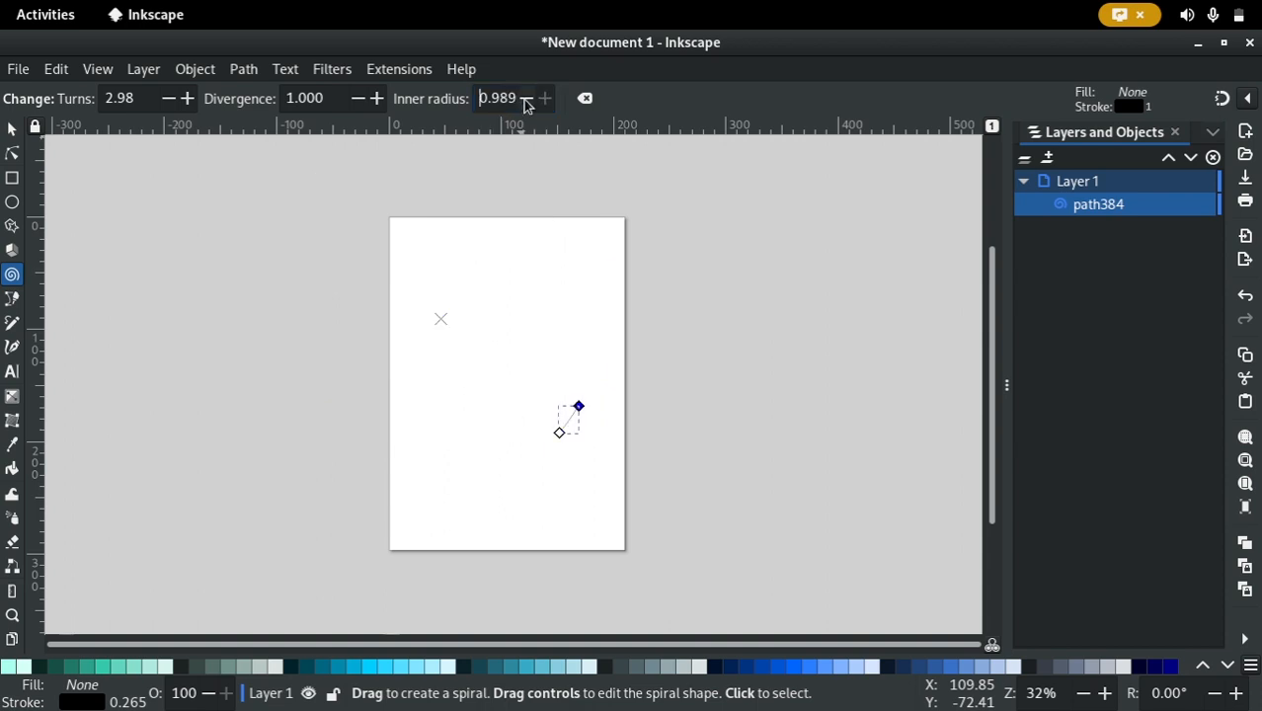
pyautogui.click(525, 104)
pyautogui.click(525, 104)
pyautogui.click(525, 103)
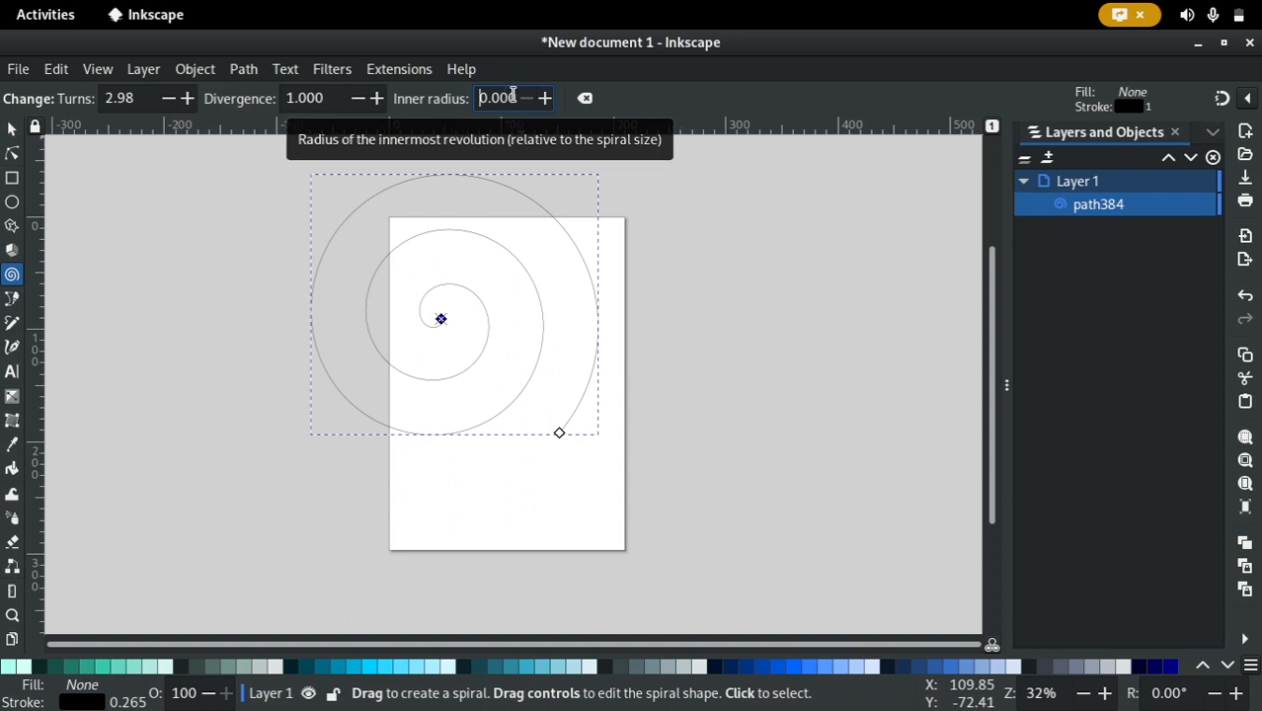
pyautogui.moveTo(513, 95); pyautogui.dragTo(436, 94)
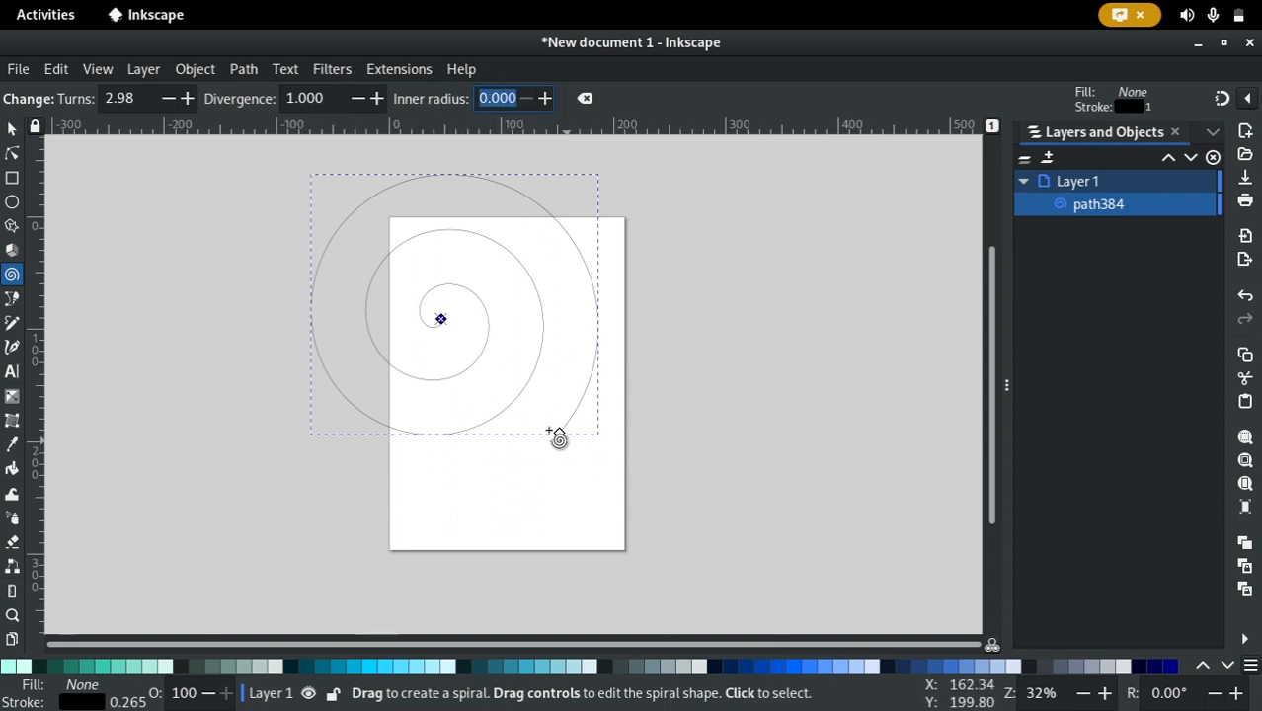
pyautogui.moveTo(446, 322)
pyautogui.mouseDown()
pyautogui.moveTo(499, 317)
pyautogui.moveTo(566, 244)
pyautogui.moveTo(316, 177)
pyautogui.moveTo(580, 454)
pyautogui.moveTo(561, 437)
pyautogui.moveTo(583, 298)
pyautogui.moveTo(502, 409)
pyautogui.moveTo(519, 381)
pyautogui.moveTo(484, 287)
pyautogui.moveTo(416, 309)
pyautogui.moveTo(469, 328)
pyautogui.mouseUp()
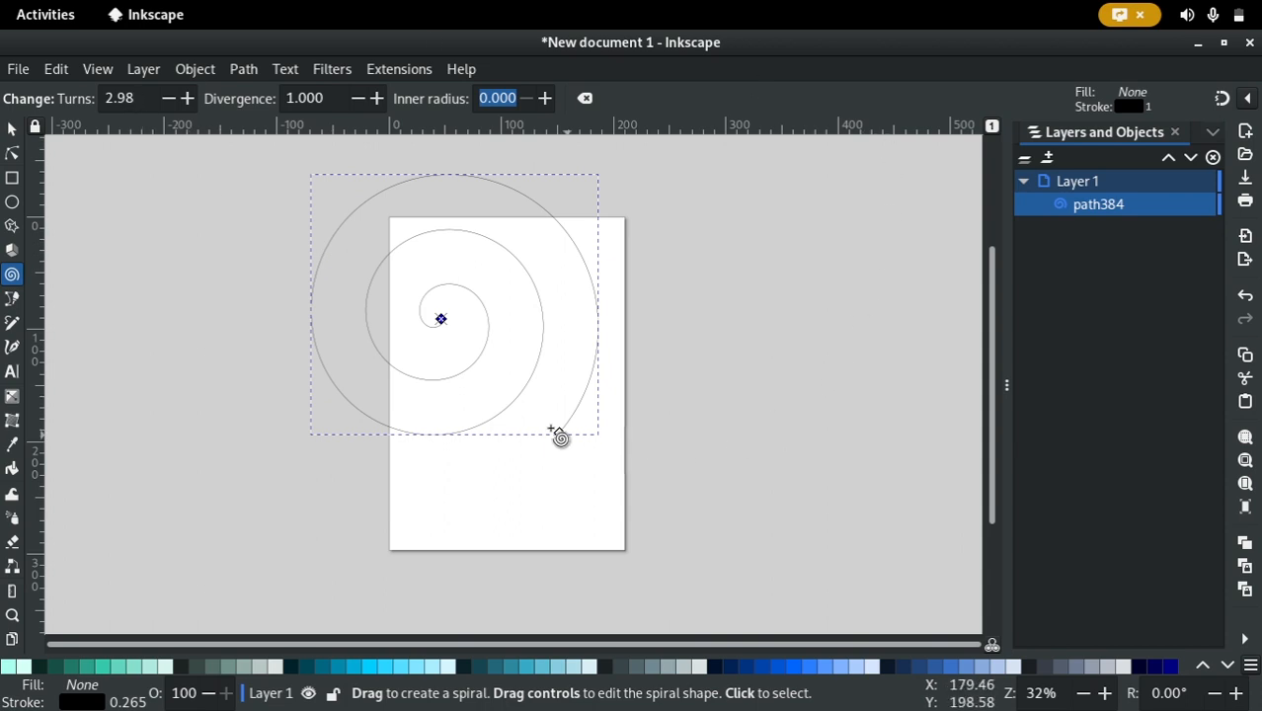
# Increase the spiral's number of turns to 41.98
pyautogui.click(123, 98)
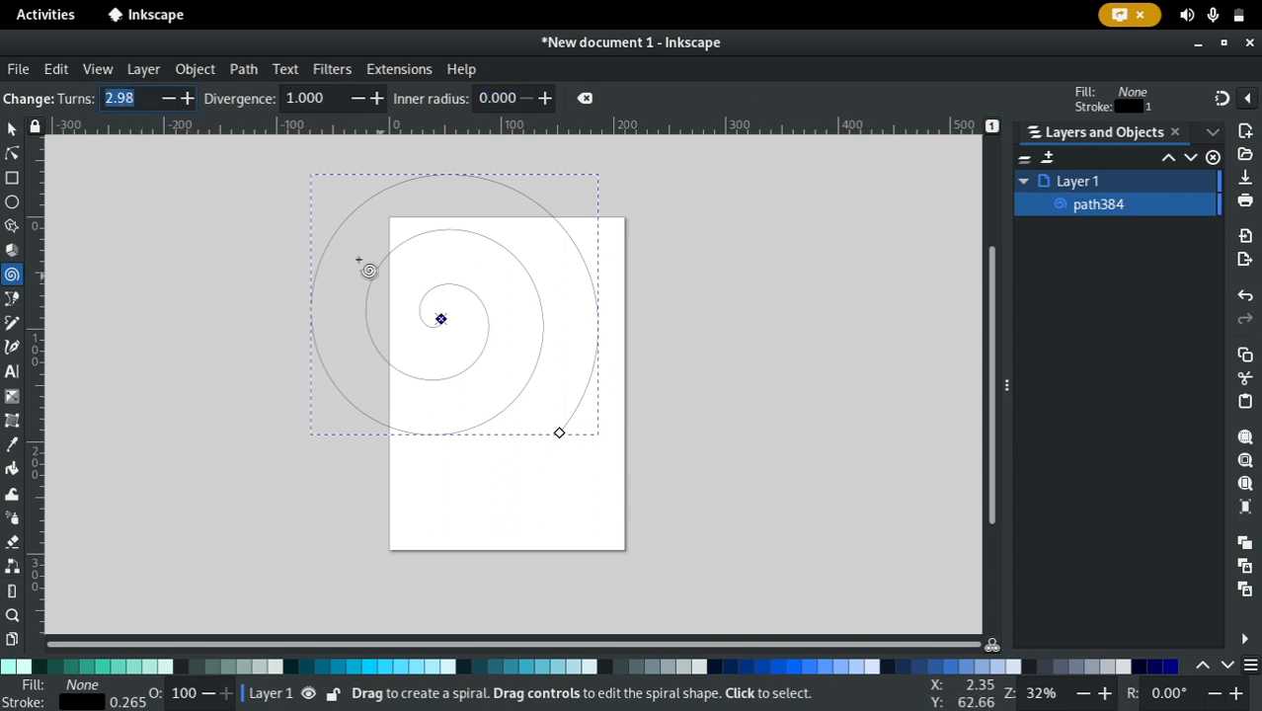
pyautogui.click(188, 100)
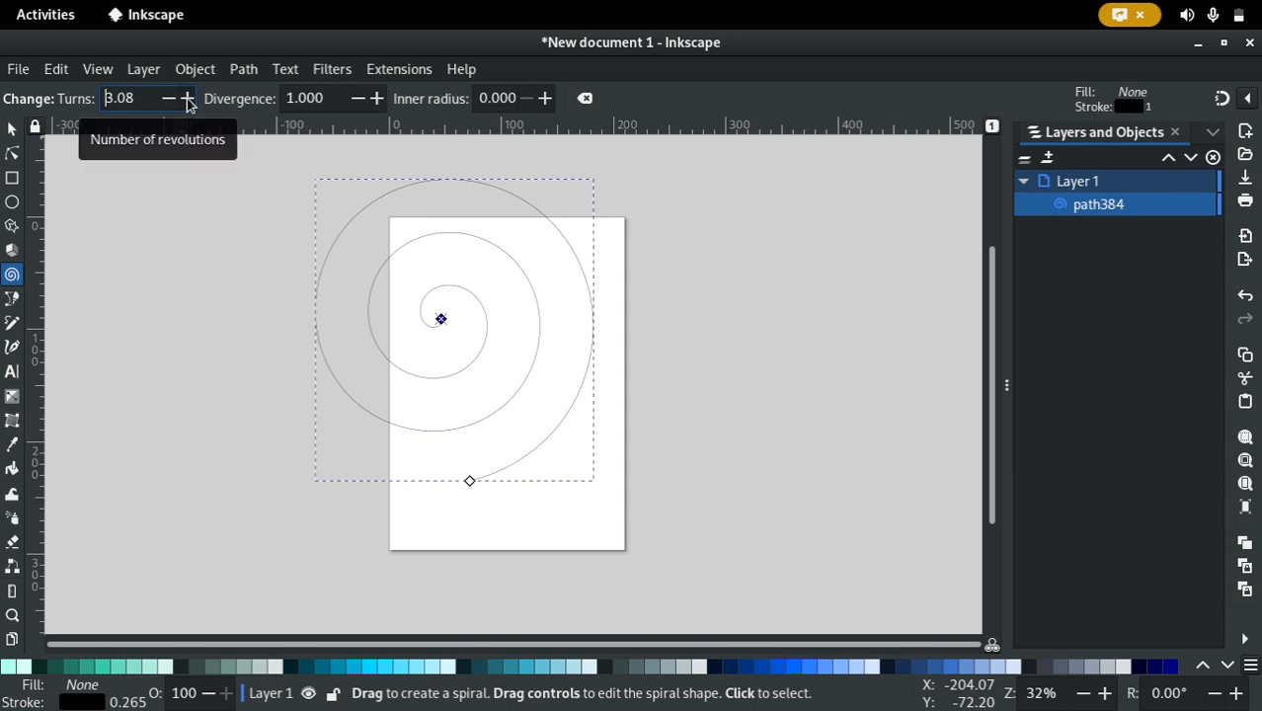
pyautogui.click(188, 99)
pyautogui.click(188, 99)
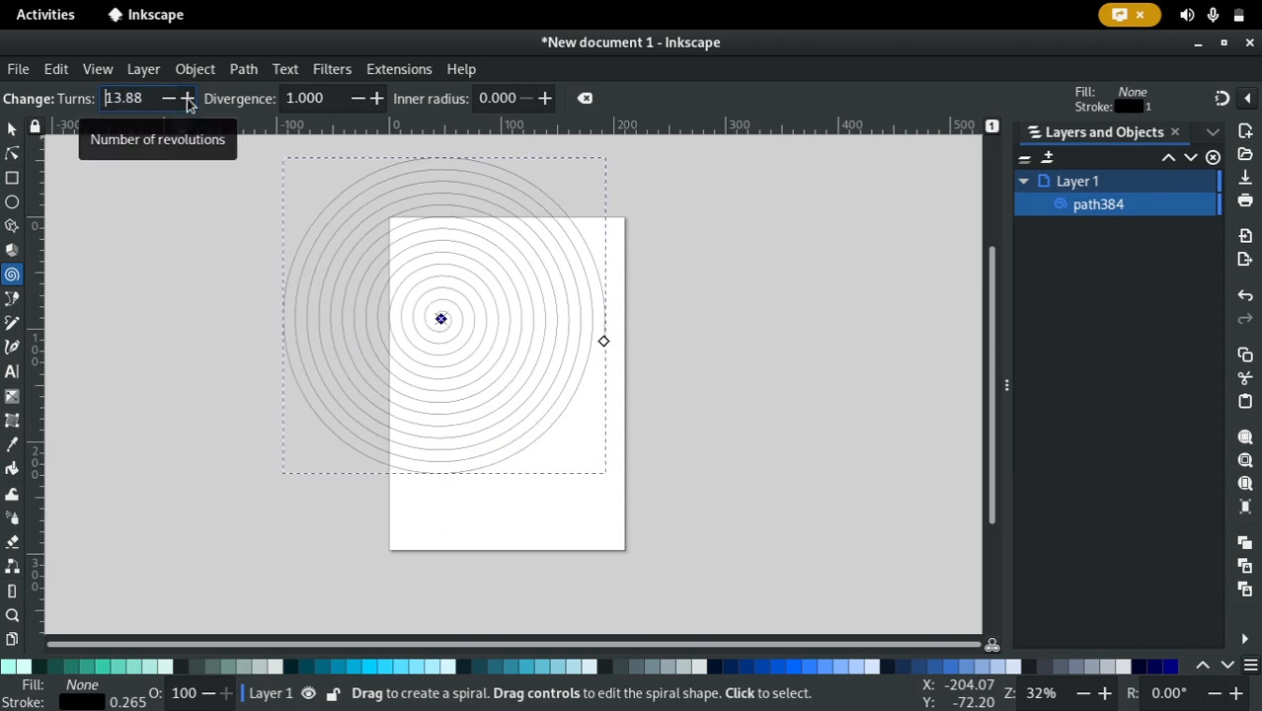
pyautogui.click(188, 99)
pyautogui.click(187, 100)
pyautogui.click(188, 99)
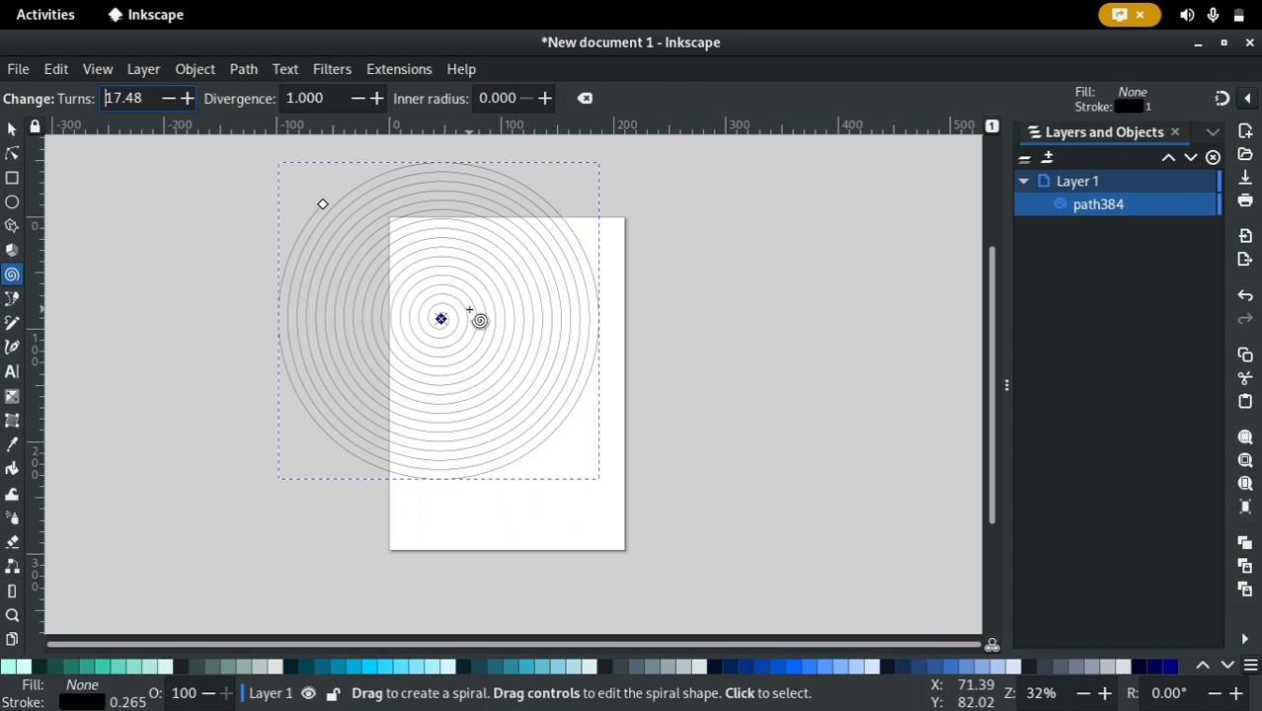
pyautogui.click(187, 98)
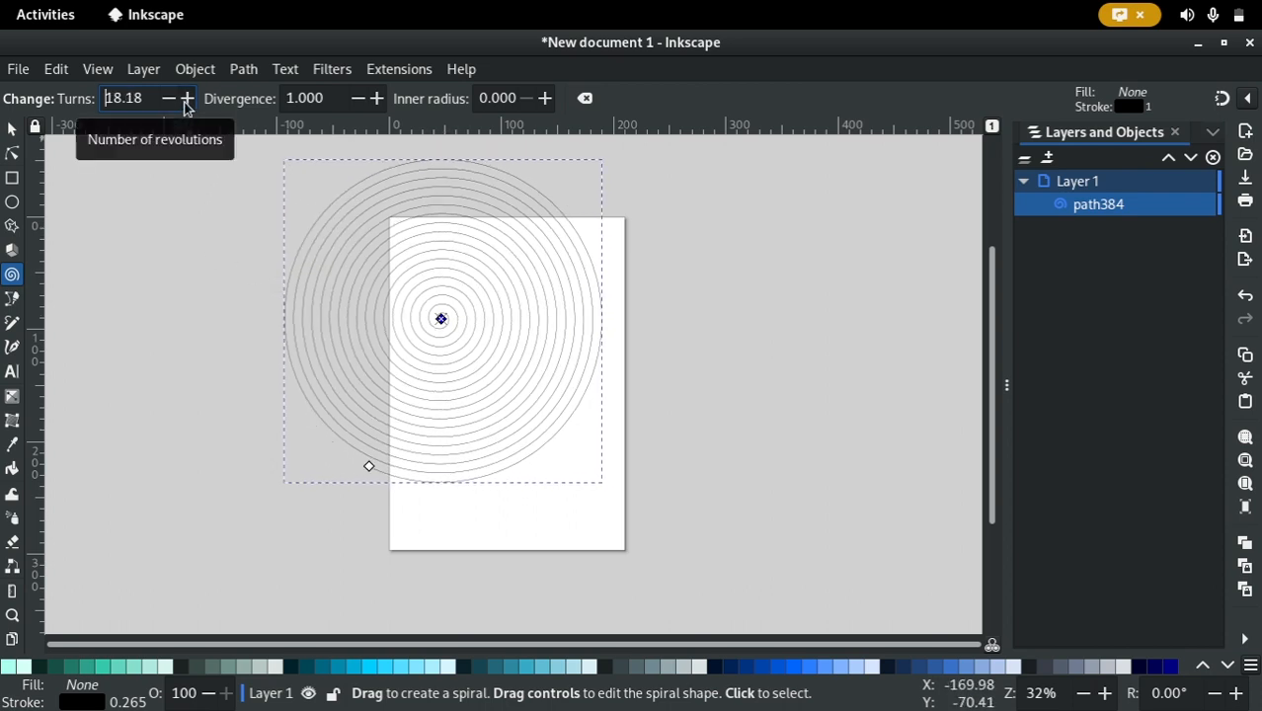
pyautogui.click(186, 98)
pyautogui.click(187, 98)
pyautogui.click(187, 98)
pyautogui.click(186, 98)
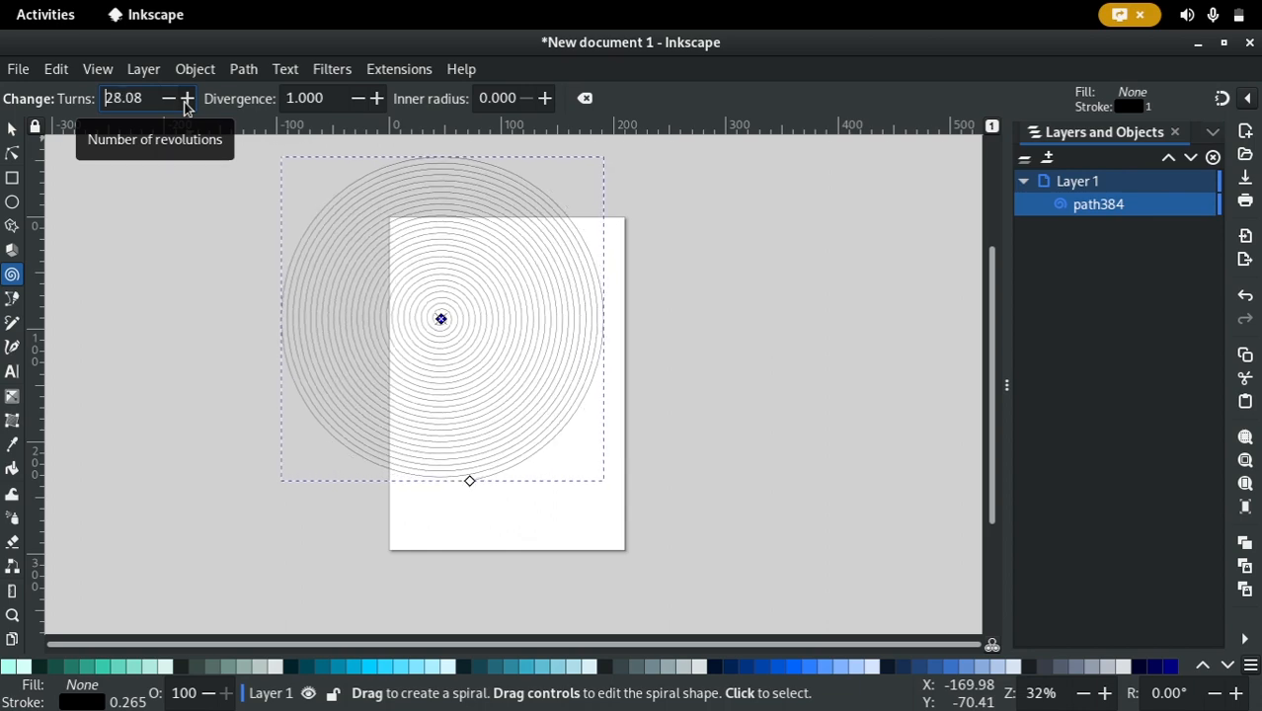
pyautogui.click(187, 98)
pyautogui.click(187, 98)
pyautogui.click(186, 98)
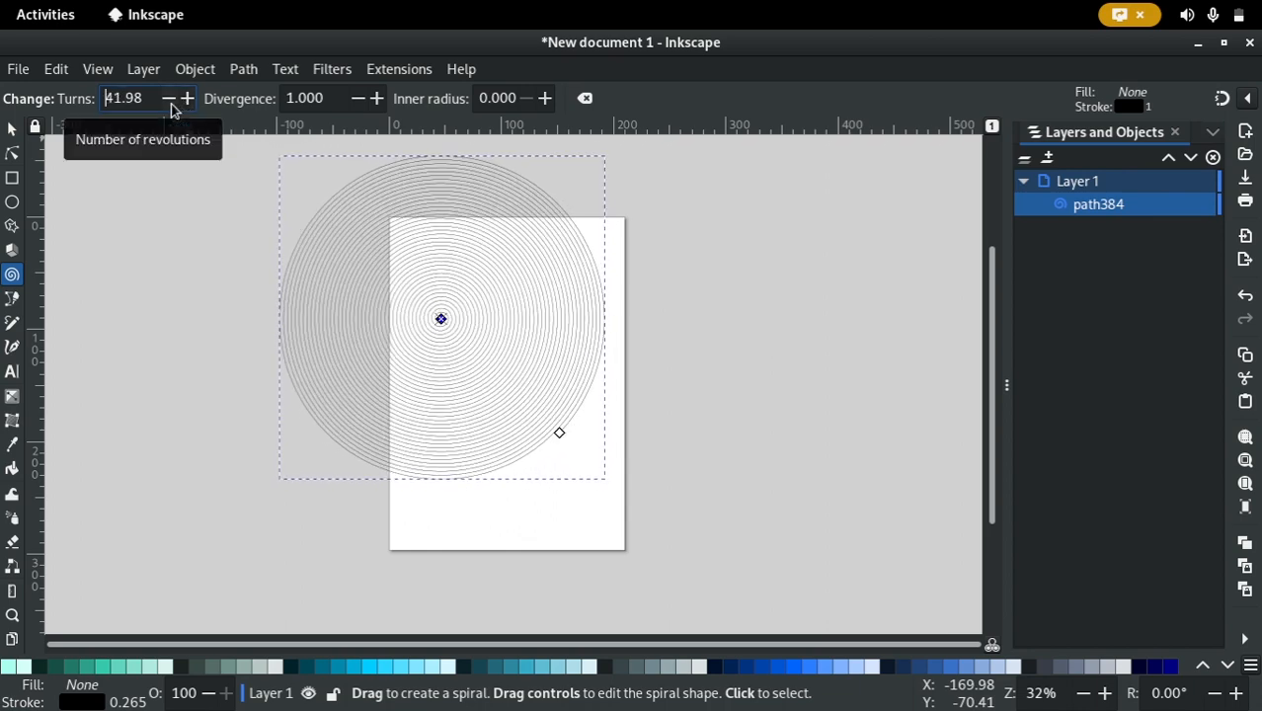
# Reduce the spiral's number of turns to 5.08
pyautogui.click(170, 100)
pyautogui.click(170, 99)
pyautogui.click(170, 100)
pyautogui.click(170, 99)
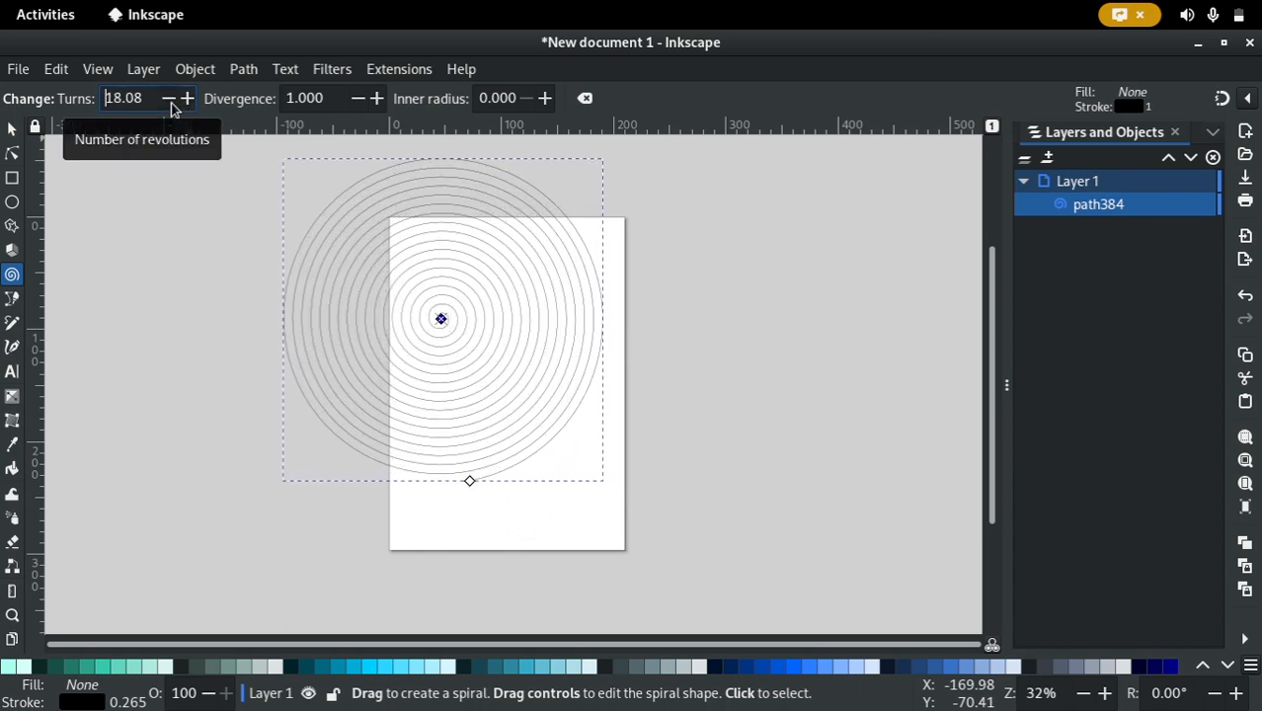
pyautogui.click(171, 101)
pyautogui.click(190, 102)
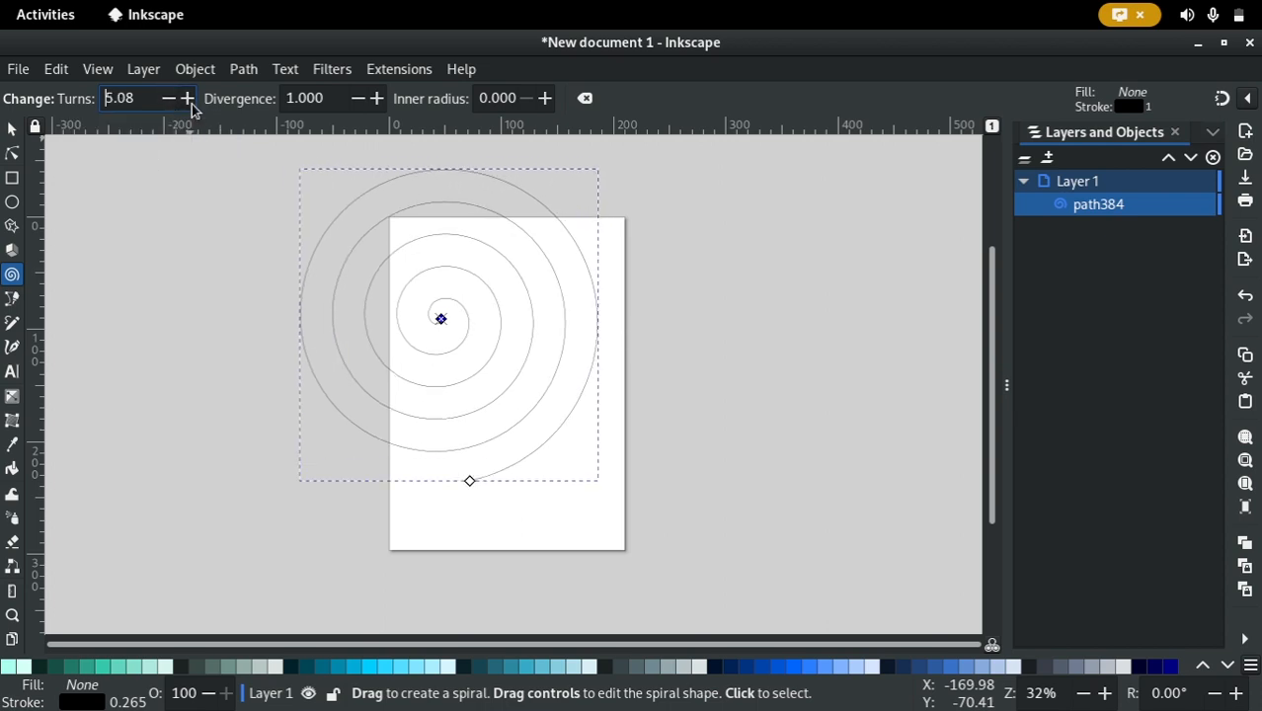
# Raise the spiral's divergence to 4.160, then lower it to almost zero
pyautogui.click(381, 100)
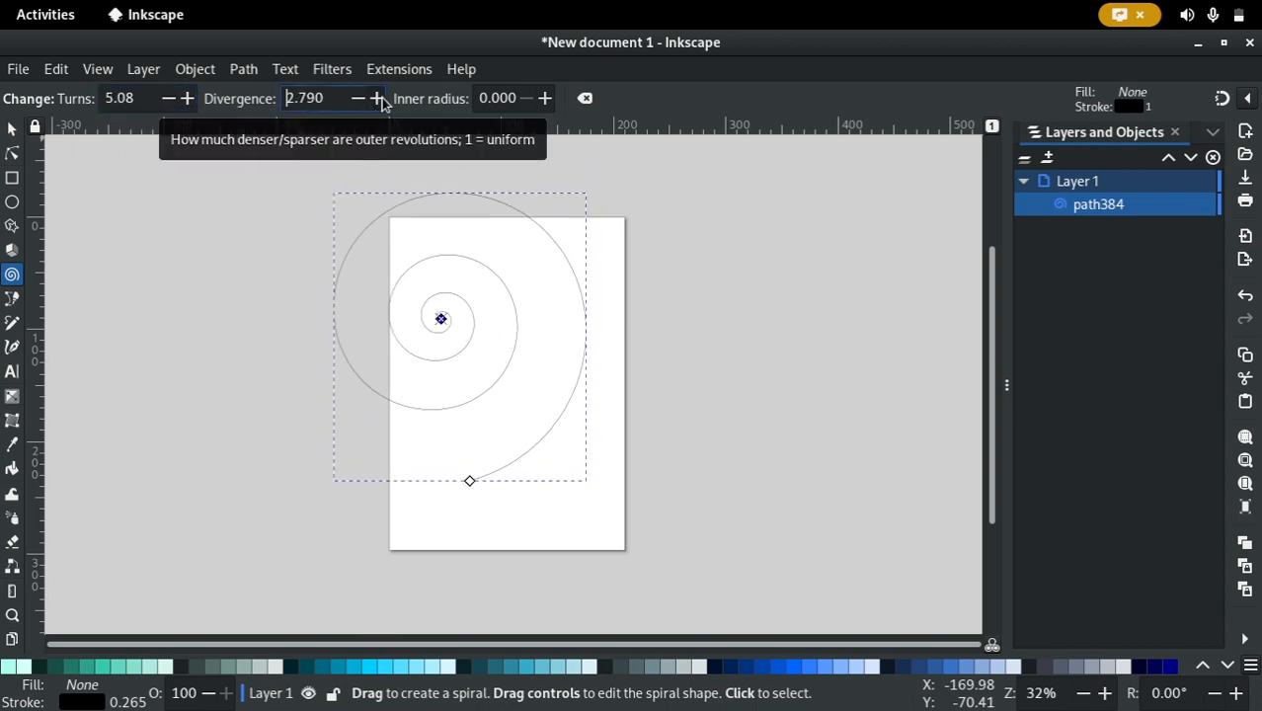
pyautogui.click(376, 103)
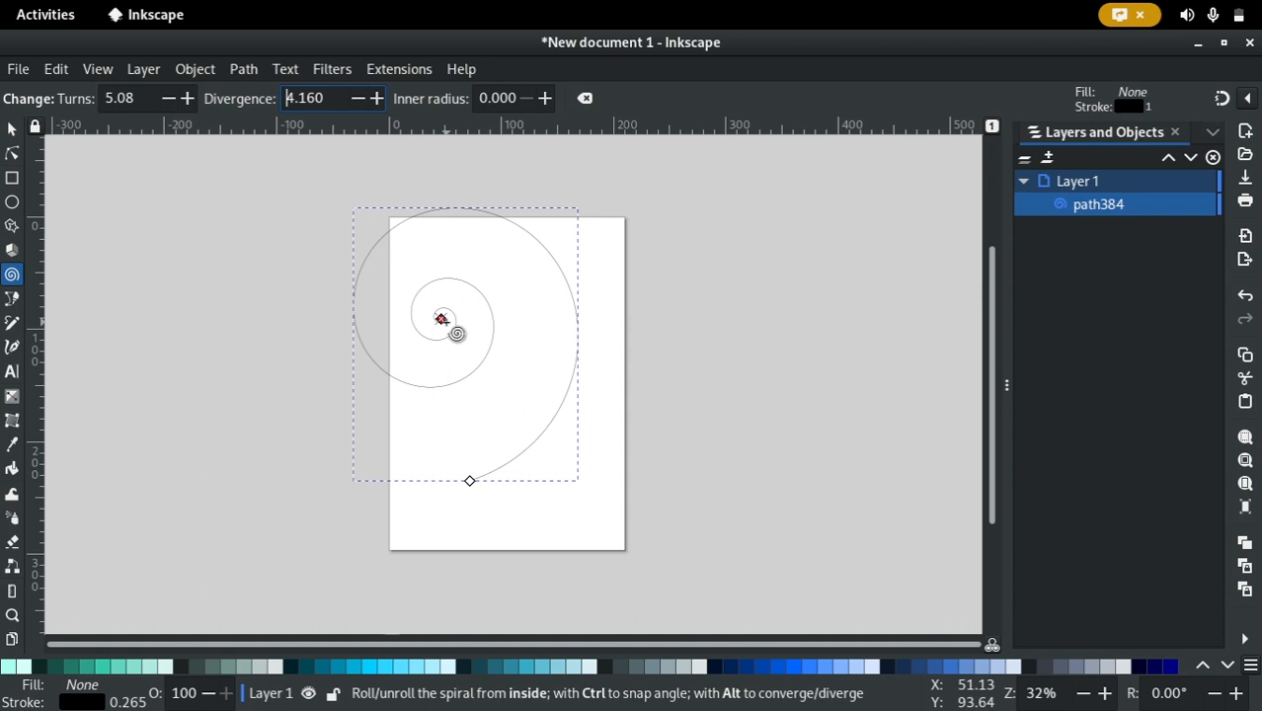
pyautogui.click(359, 98)
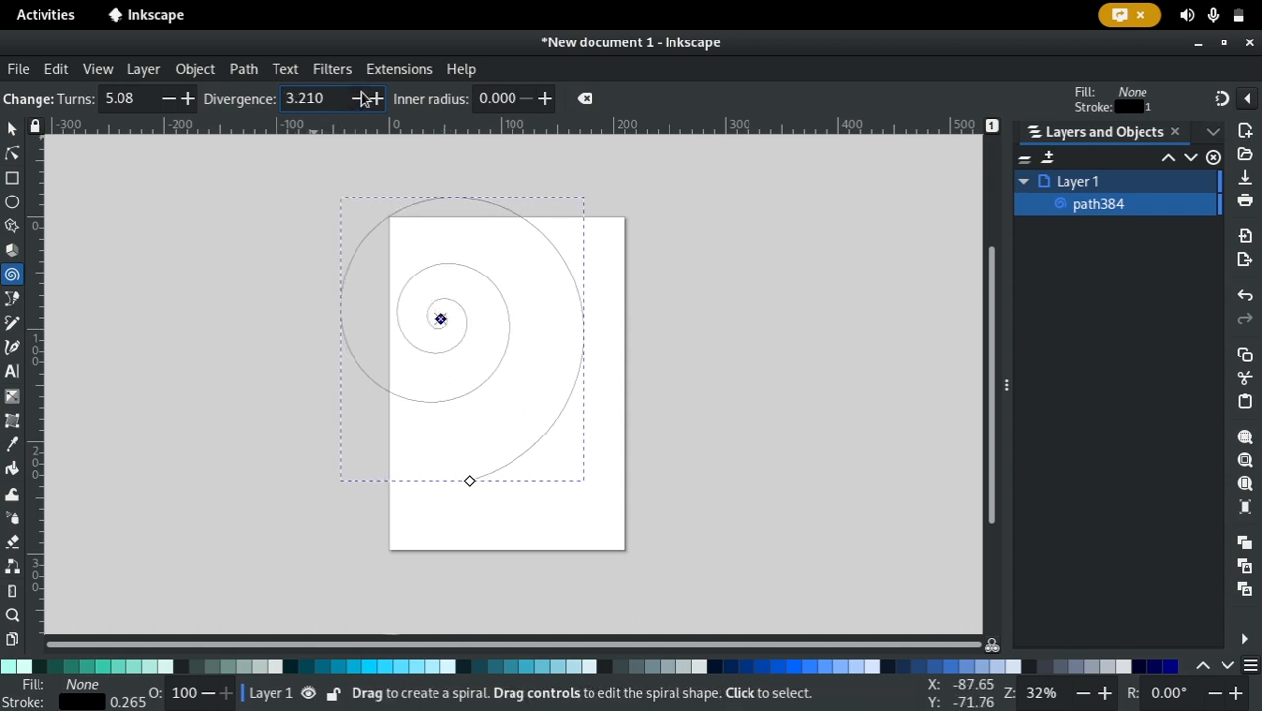
# Increase the spiral's divergence in small increments up to 0.160
pyautogui.click(376, 103)
pyautogui.click(376, 103)
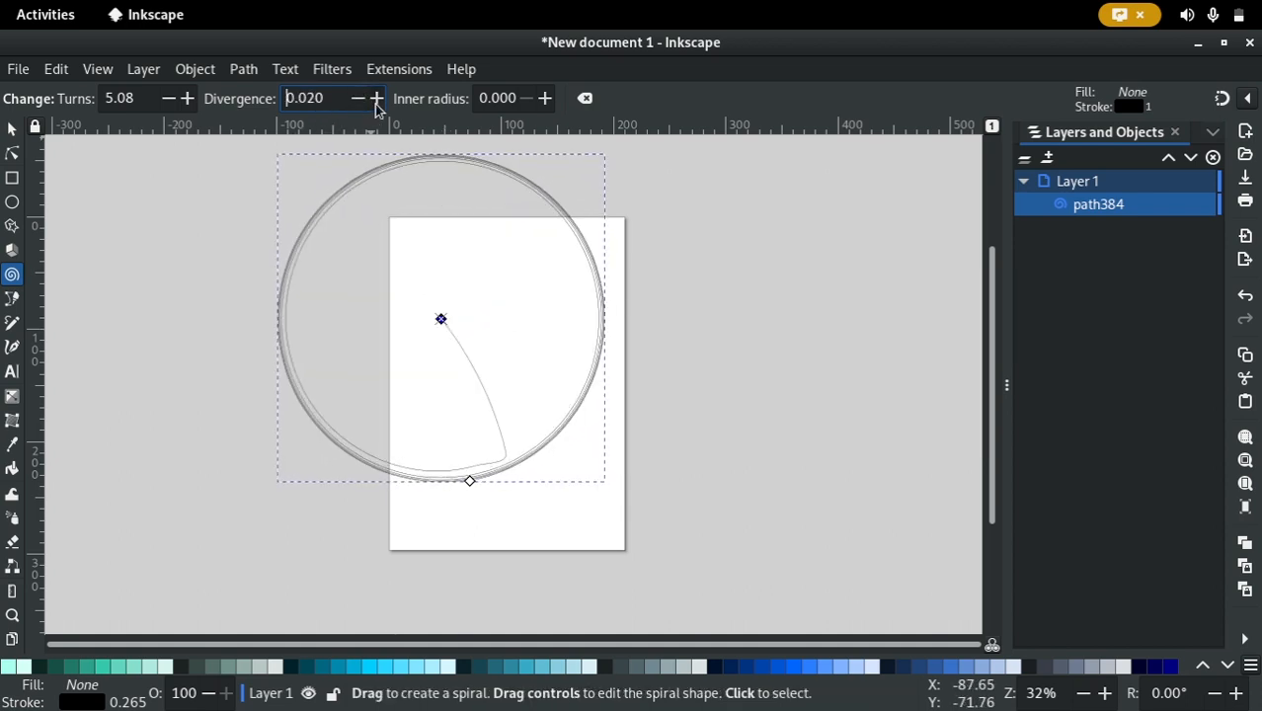
pyautogui.click(376, 103)
pyautogui.click(376, 103)
pyautogui.click(376, 103)
pyautogui.click(376, 103)
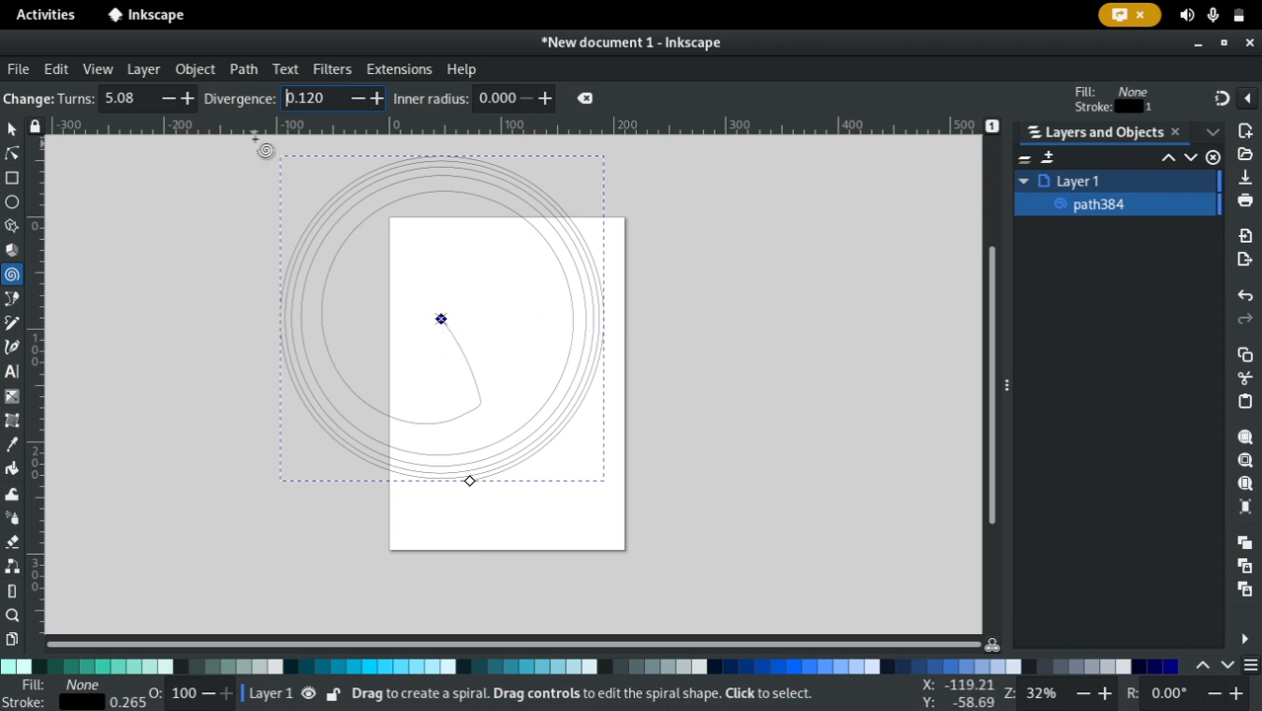
pyautogui.click(378, 98)
pyautogui.click(378, 98)
pyautogui.doubleClick(378, 98)
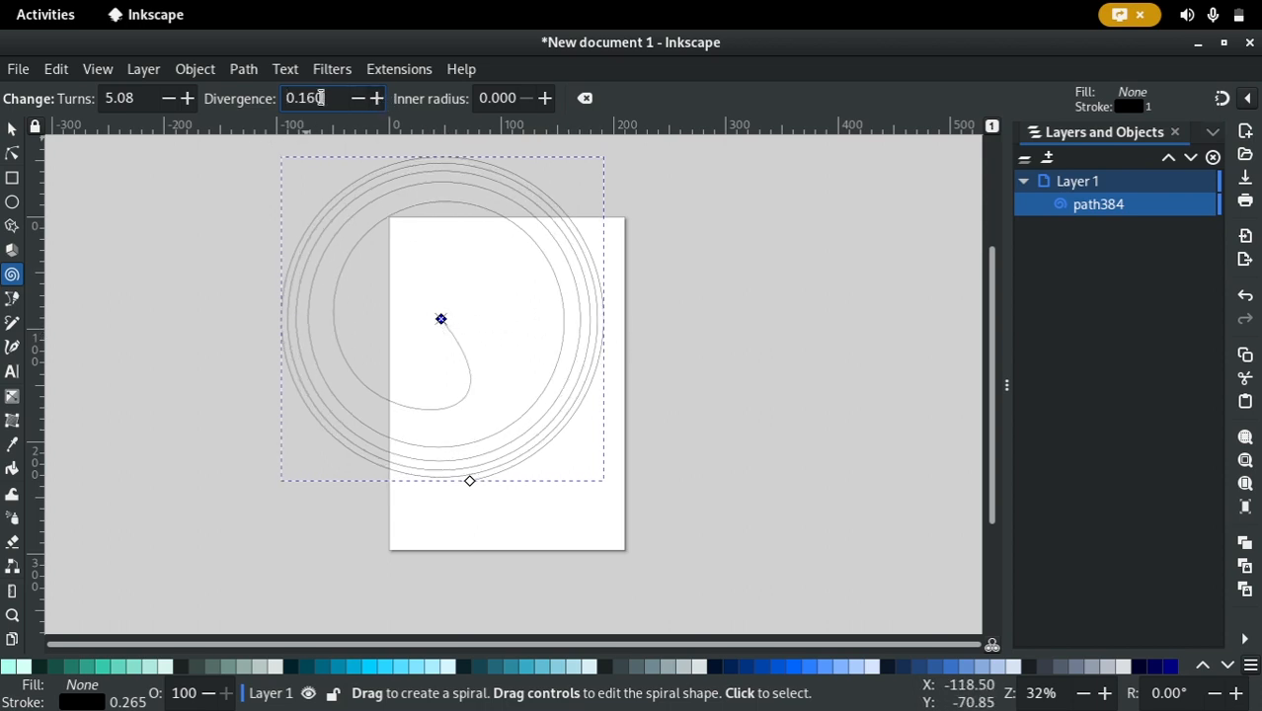
# Set the spiral's divergence to 1, then reset all its parameters to the default 3 turns and zero inner radius
pyautogui.moveTo(319, 98); pyautogui.dragTo(276, 99)
pyautogui.write('1')
pyautogui.press('Return')
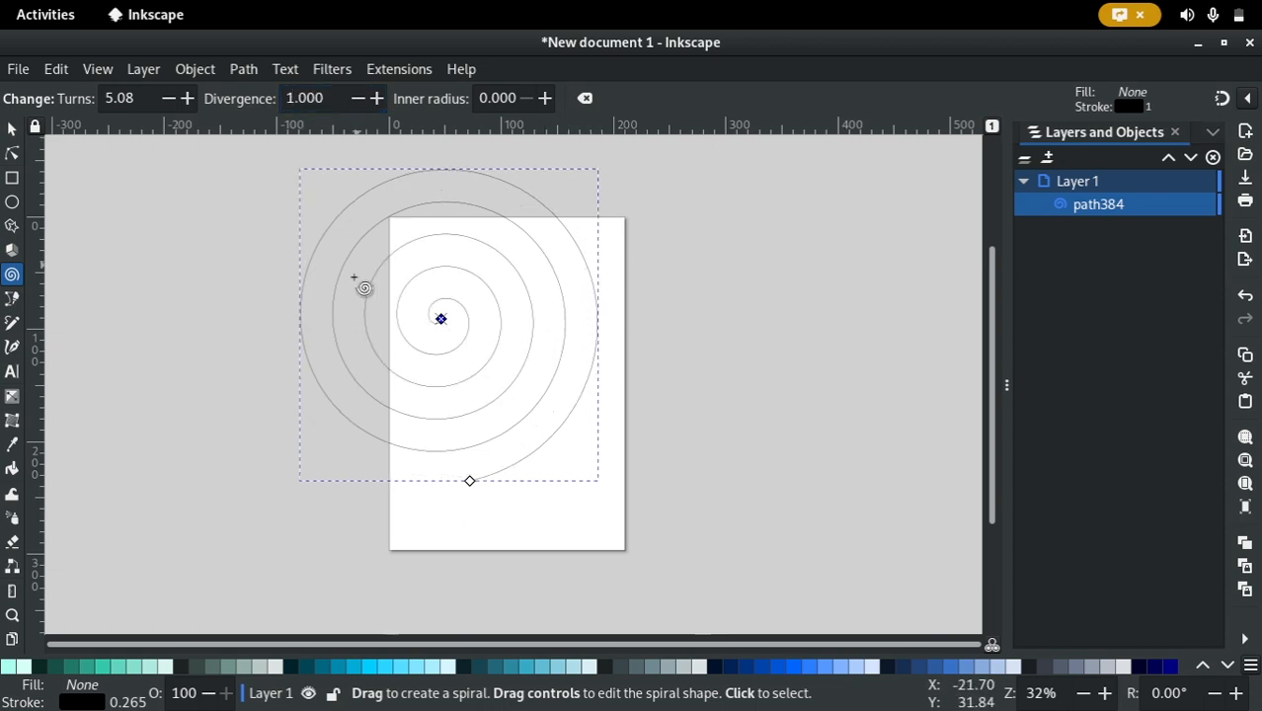
pyautogui.click(329, 97)
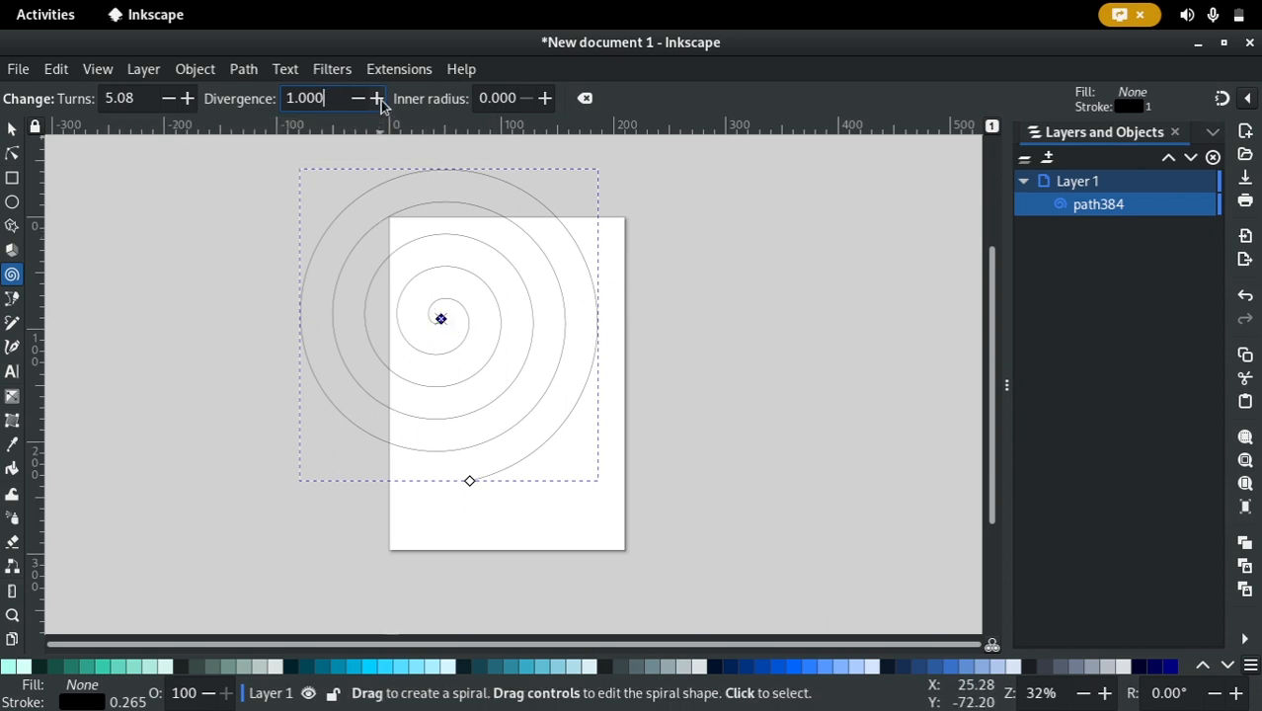
pyautogui.click(589, 100)
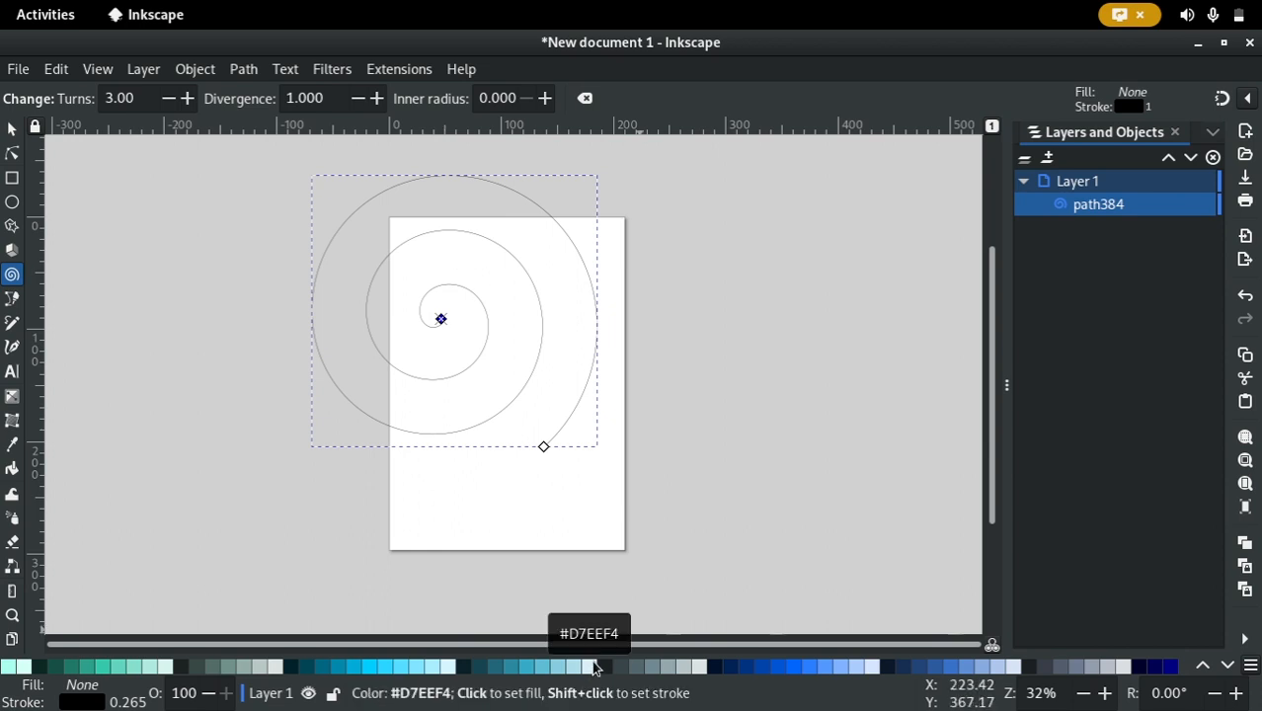
# Try blue stroke colours on the spiral and settle on dark blue #002255
pyautogui.keyDown('shift'); pyautogui.click(768, 668); pyautogui.keyUp('shift')
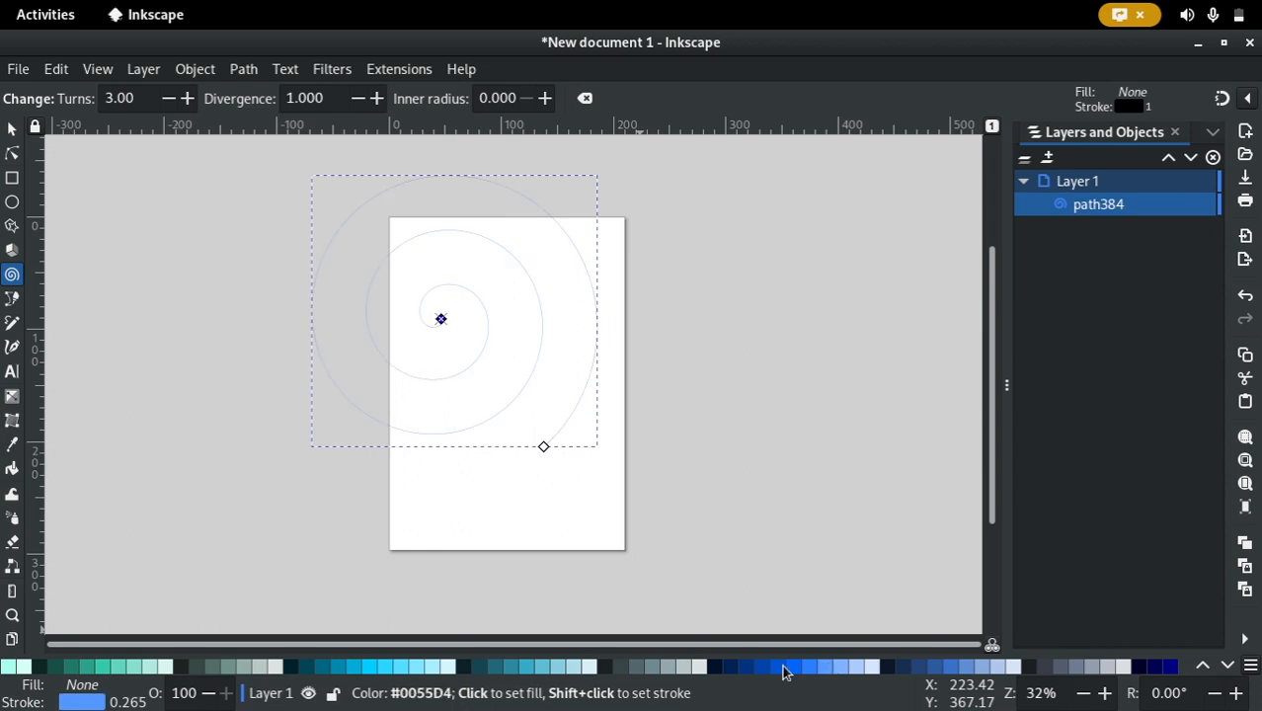
pyautogui.keyDown('shift'); pyautogui.click(752, 668); pyautogui.keyUp('shift')
pyautogui.keyDown('shift'); pyautogui.click(736, 669); pyautogui.keyUp('shift')
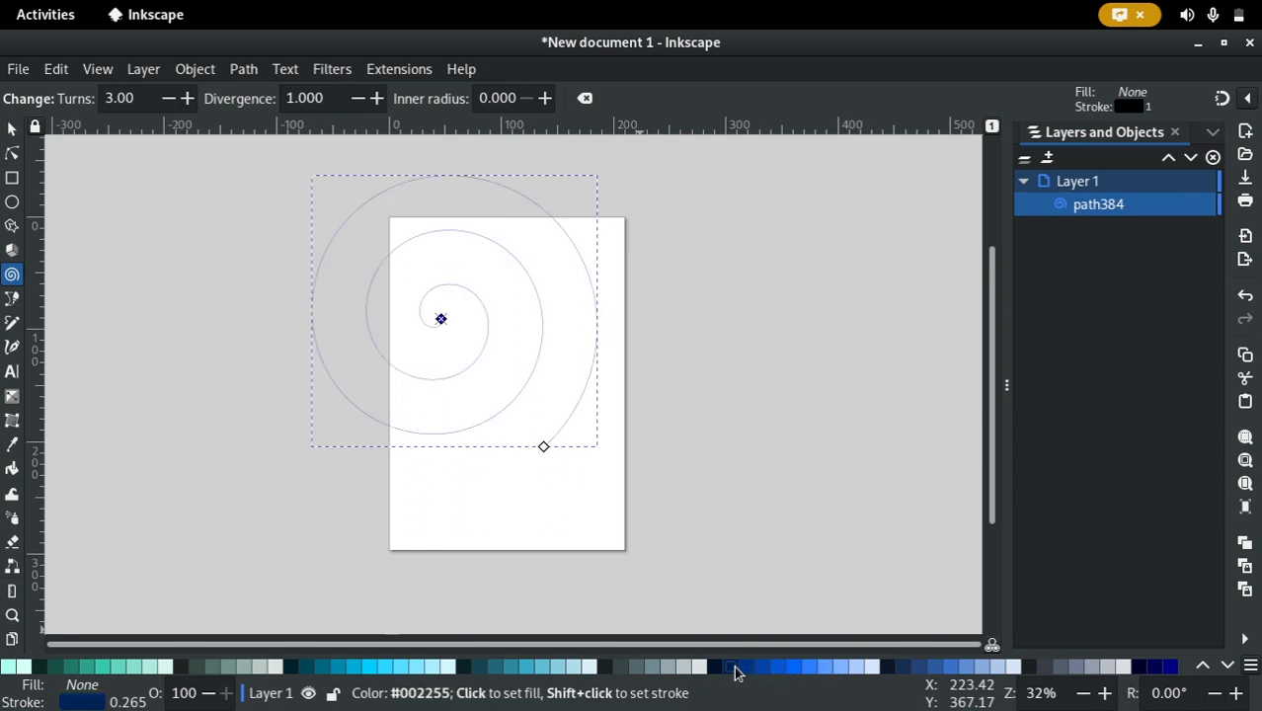
# Open the Fill and Stroke dialog for the spiral
pyautogui.click(144, 69)
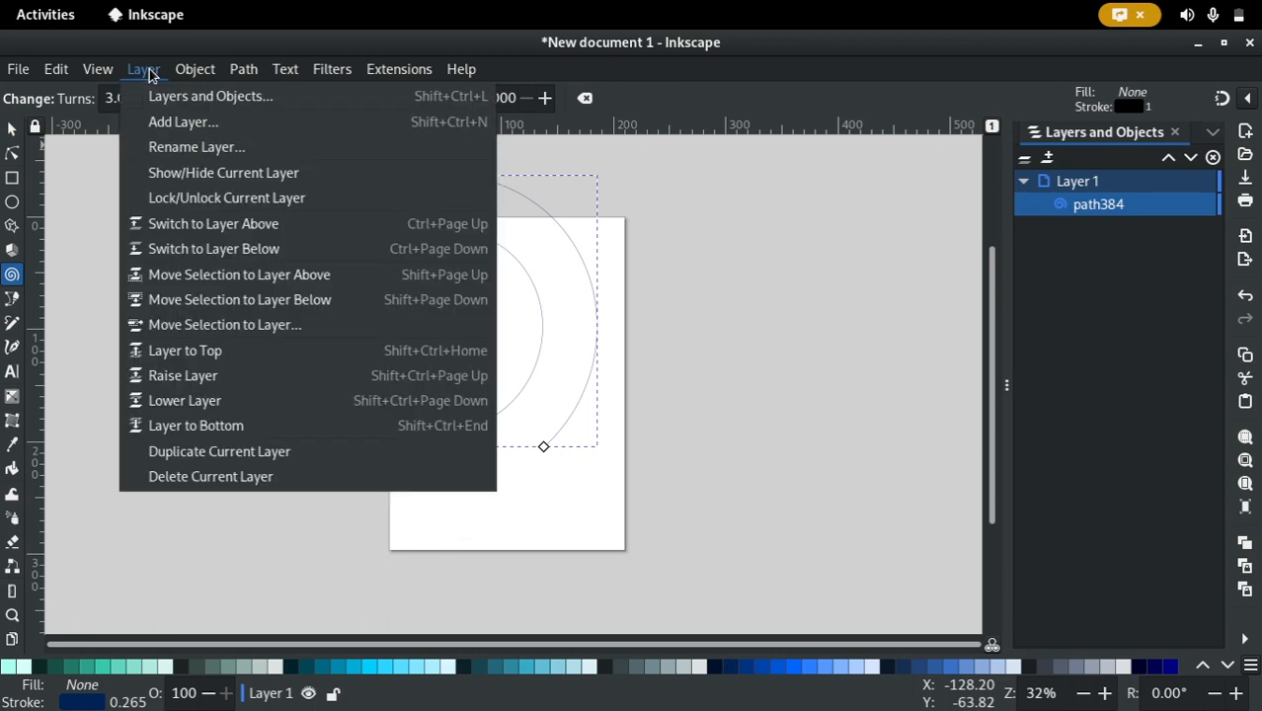
pyautogui.moveTo(191, 71)
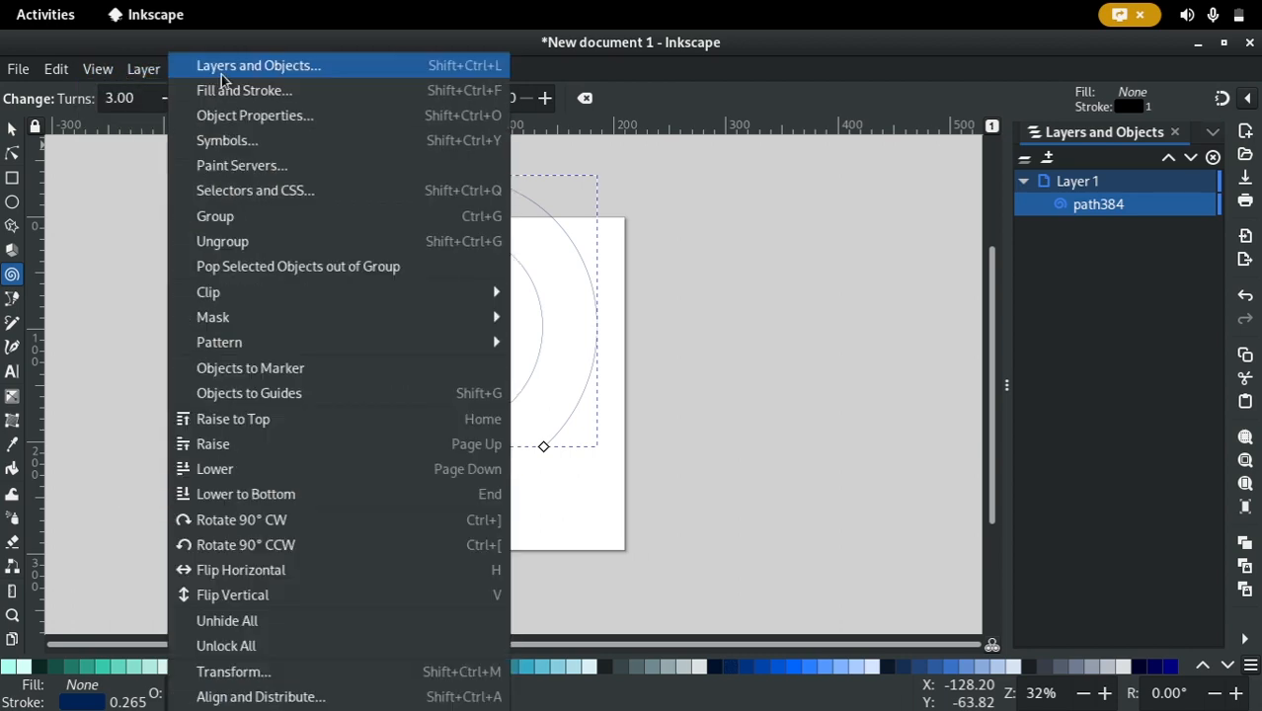
pyautogui.moveTo(148, 77)
pyautogui.click(312, 94)
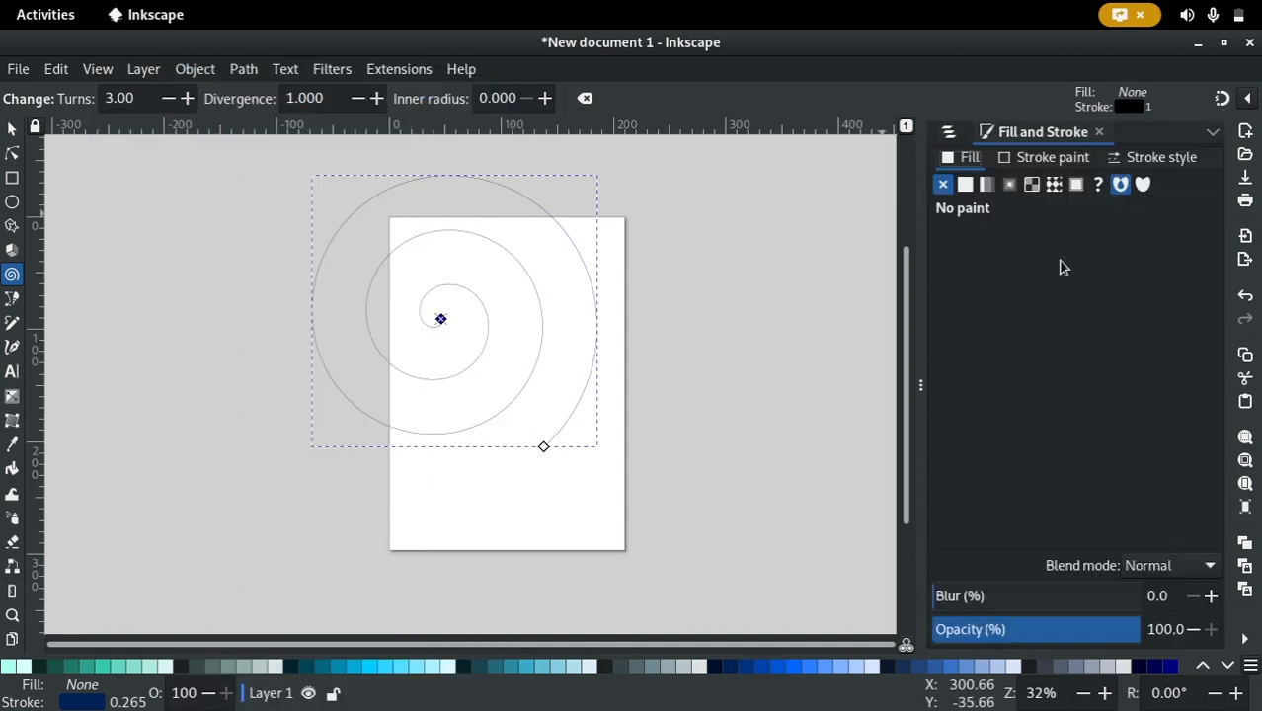
# Change the spiral's flat stroke colour to a brighter blue by setting hue 220 and raising the lightness
pyautogui.click(1052, 160)
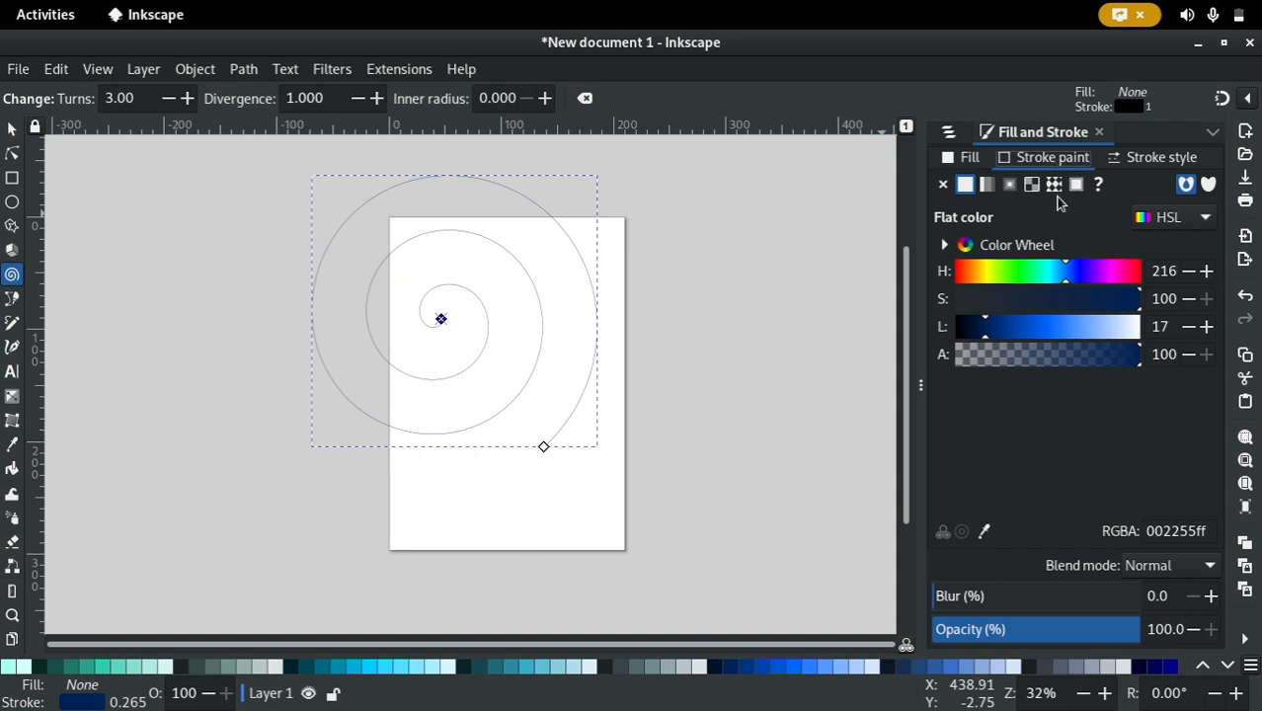
pyautogui.moveTo(1068, 277)
pyautogui.mouseDown()
pyautogui.moveTo(1087, 273)
pyautogui.moveTo(1069, 273)
pyautogui.mouseUp()
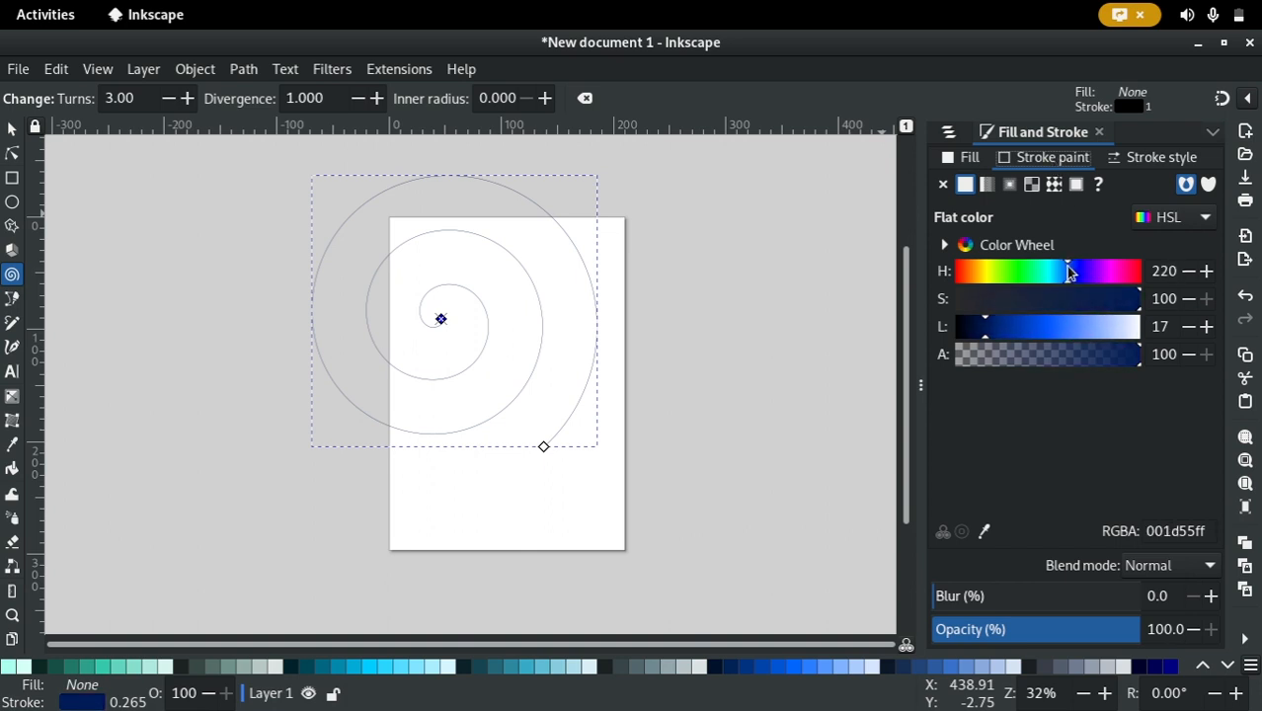
pyautogui.click(1028, 326)
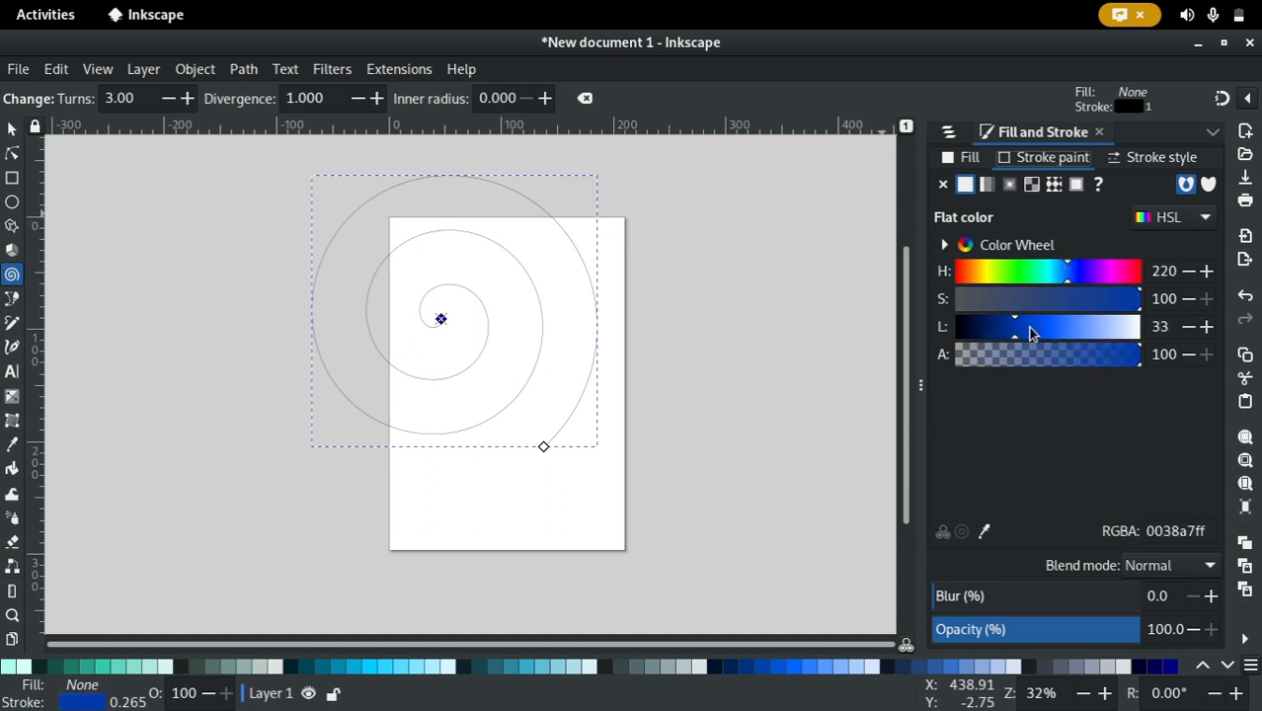
# Increase the spiral's stroke width in small increments up to 2.265 mm
pyautogui.click(1153, 159)
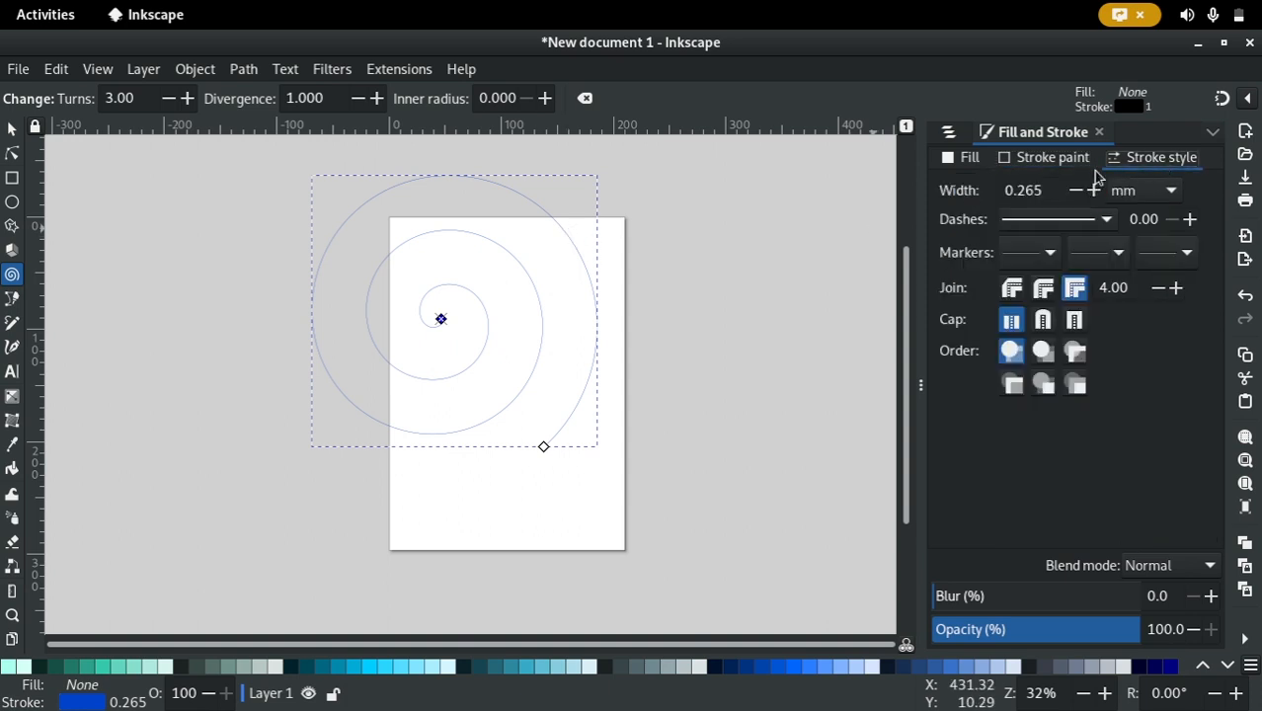
pyautogui.click(1093, 190)
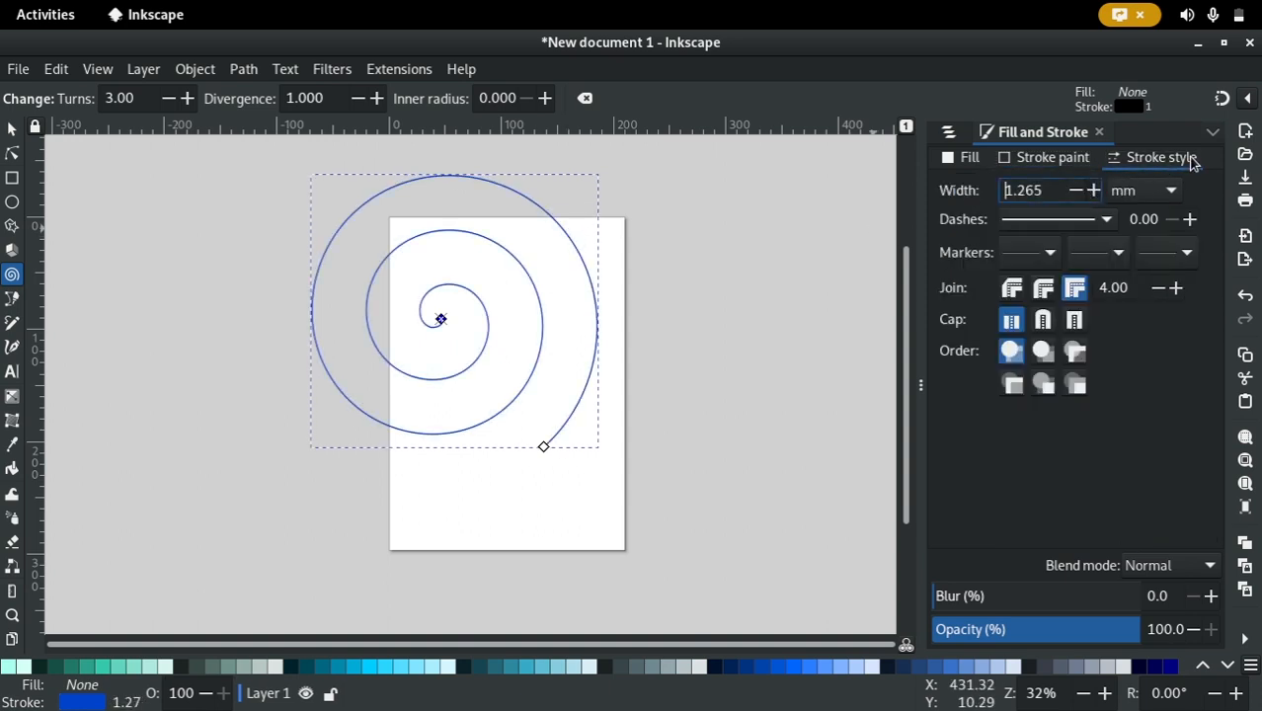
pyautogui.click(1093, 190)
pyautogui.click(1093, 189)
pyautogui.click(1093, 189)
pyautogui.click(1092, 190)
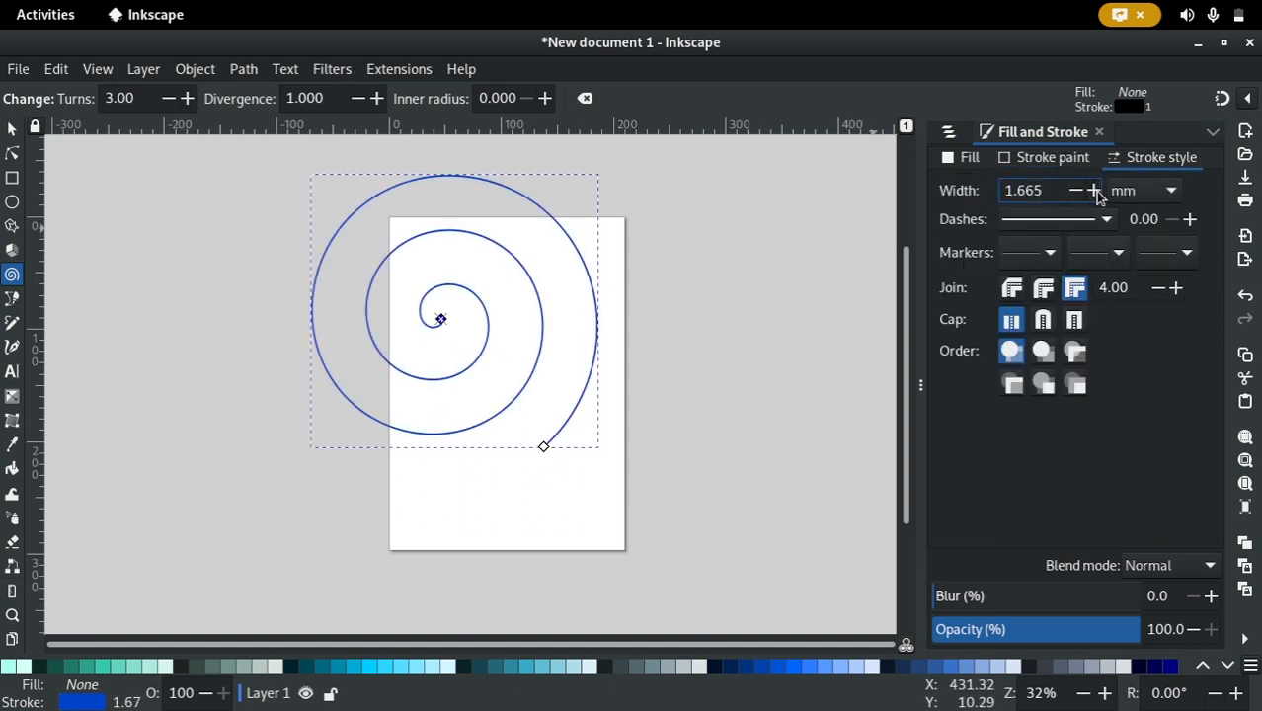
pyautogui.click(1093, 190)
pyautogui.click(1093, 190)
pyautogui.click(1093, 189)
pyautogui.click(1093, 190)
pyautogui.click(1093, 190)
pyautogui.click(1093, 190)
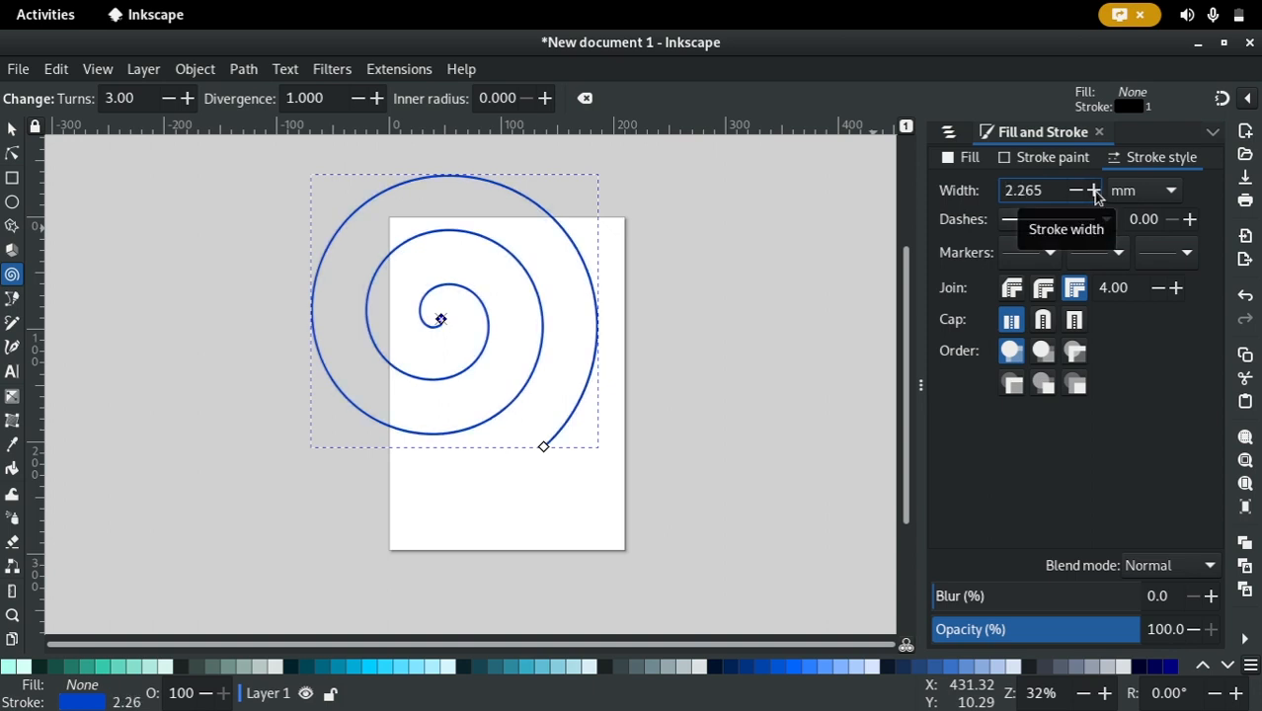
# Thicken the spiral's stroke to 24.865 mm and give its ends round caps
pyautogui.moveTo(1093, 190); pyautogui.dragTo(1091, 190)
pyautogui.click(1092, 190)
pyautogui.click(1092, 191)
pyautogui.click(1091, 189)
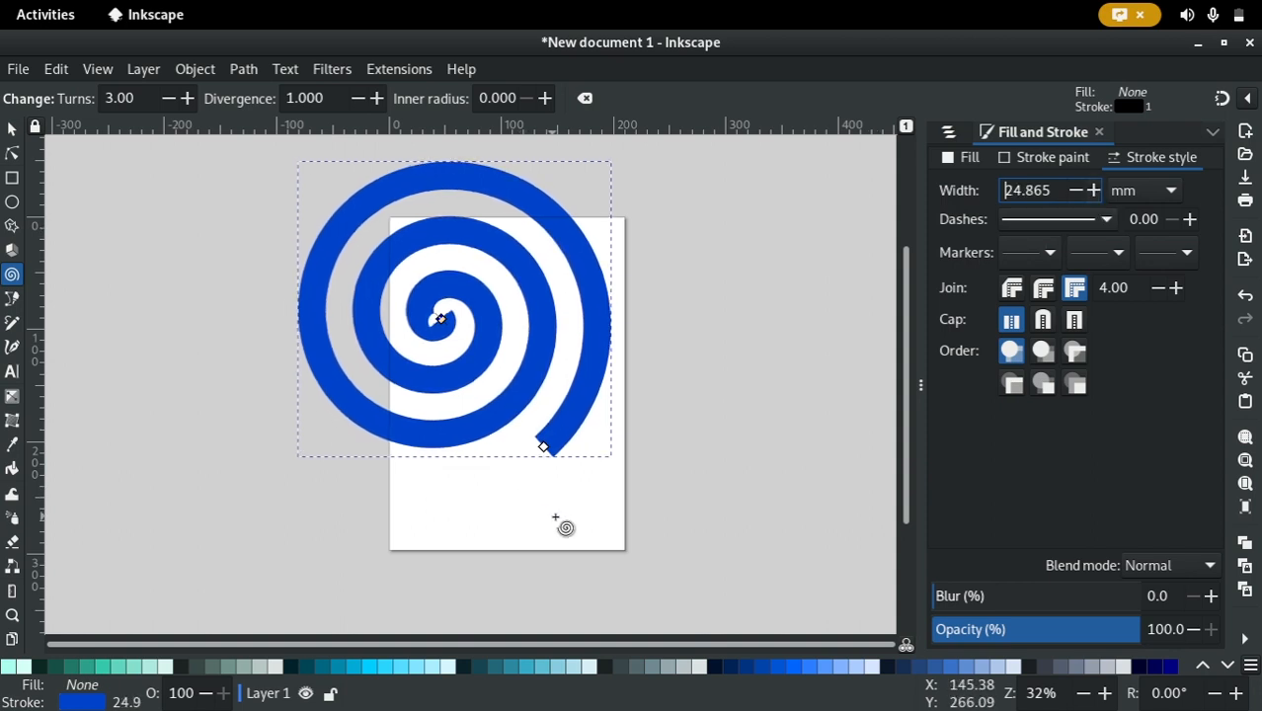
pyautogui.scroll(-3, 549, 424)
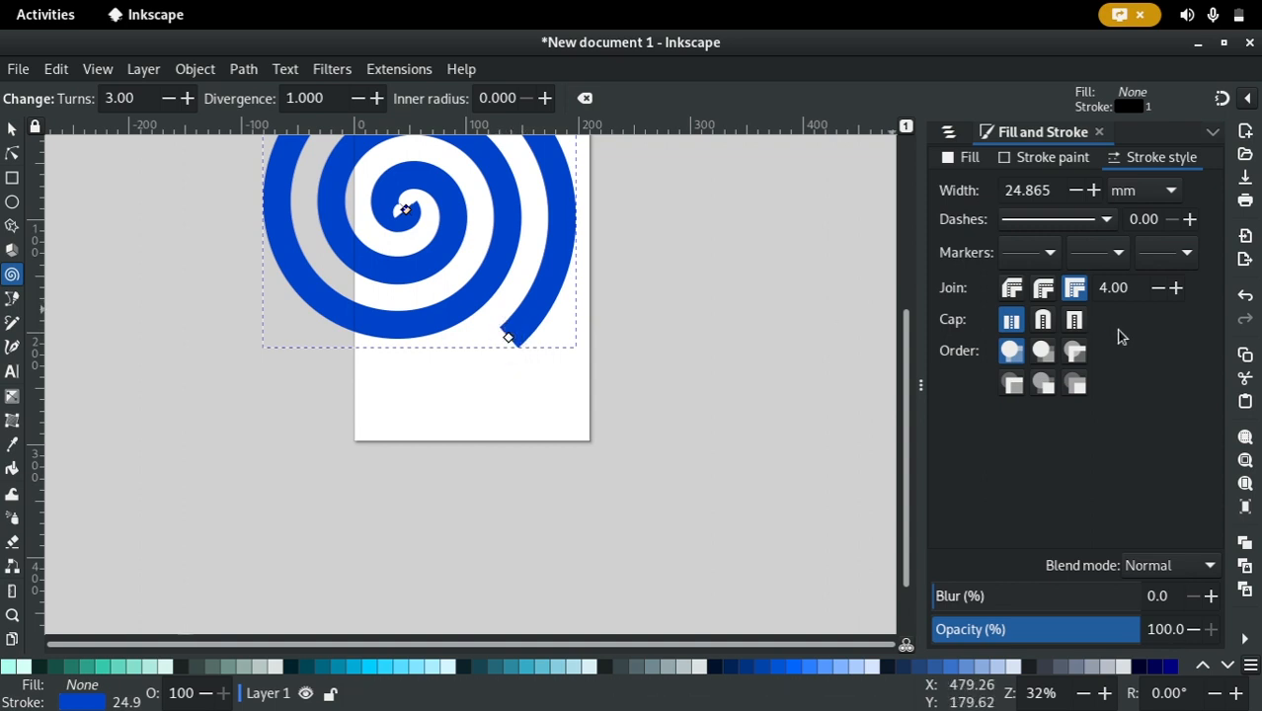
pyautogui.click(1048, 325)
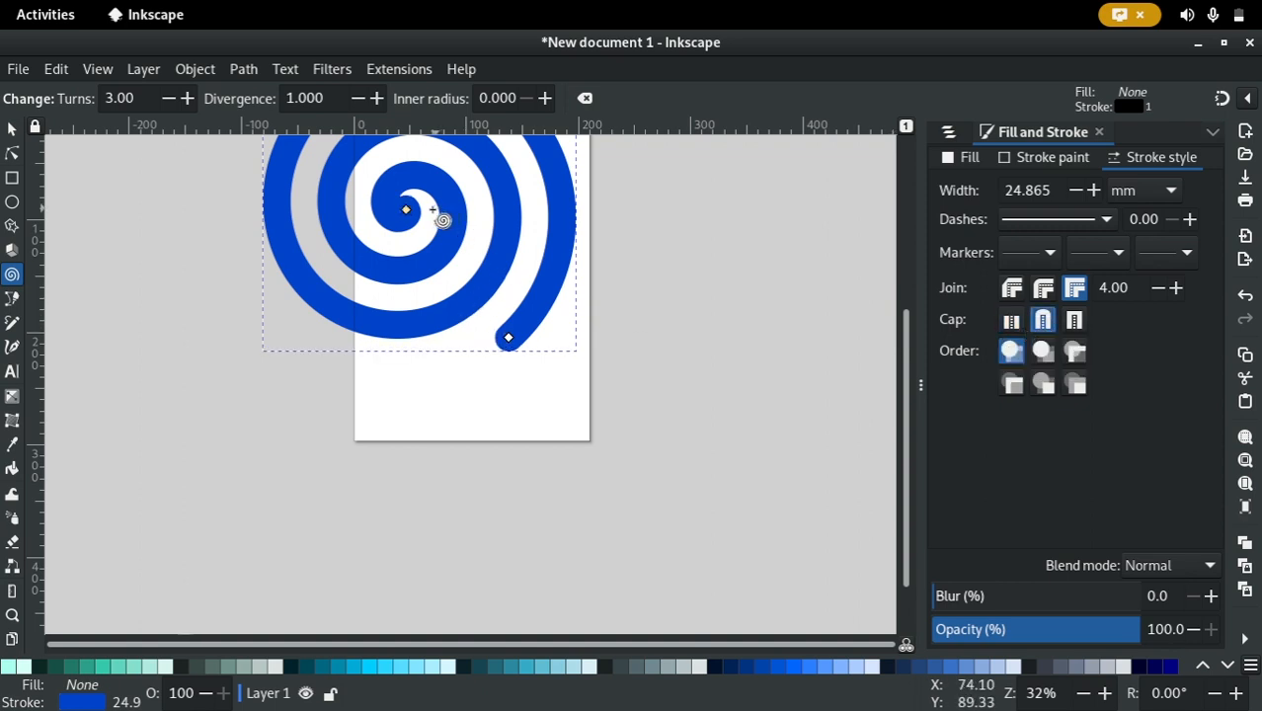
# Draw a second spiral with 3 turns beside the page, to the right of the blue one
pyautogui.moveTo(546, 326)
pyautogui.mouseDown()
pyautogui.moveTo(517, 398)
pyautogui.moveTo(492, 418)
pyautogui.mouseUp()
pyautogui.moveTo(632, 353)
pyautogui.mouseDown()
pyautogui.moveTo(648, 389)
pyautogui.moveTo(619, 474)
pyautogui.moveTo(589, 492)
pyautogui.mouseUp()
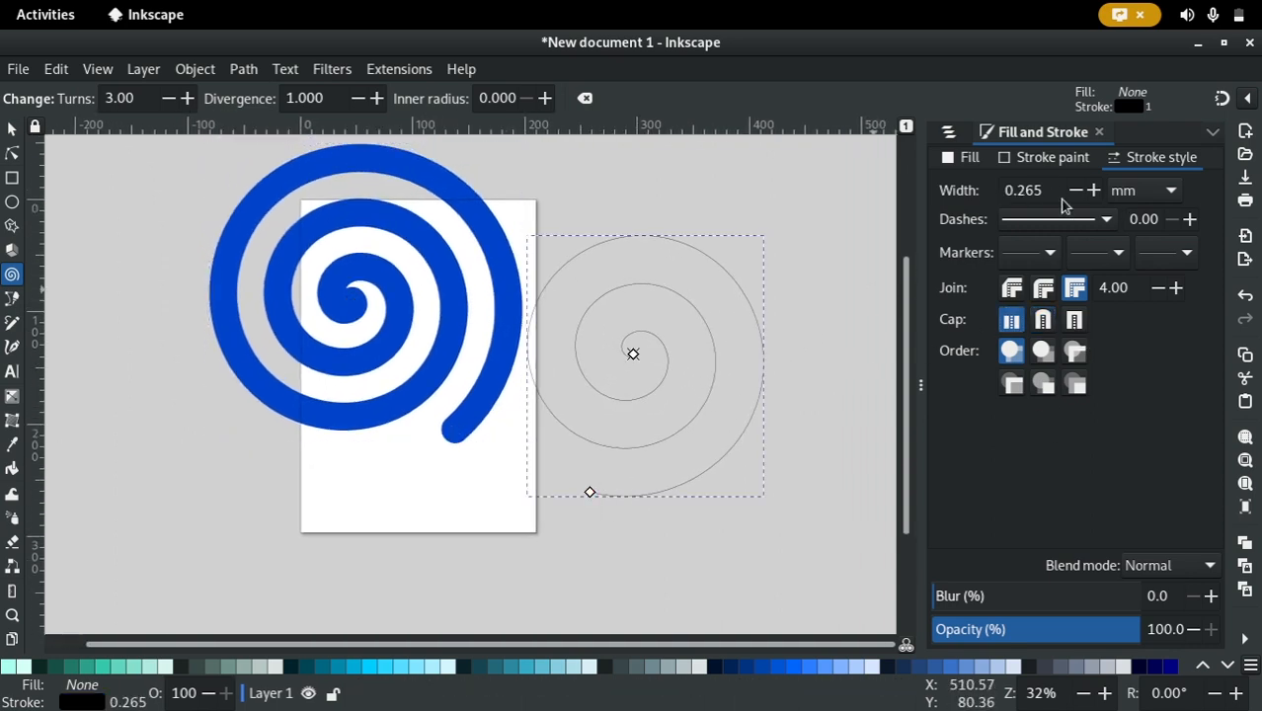
# Thicken the second spiral's stroke to 12.465 mm and give it round caps
pyautogui.click(1093, 189)
pyautogui.click(1093, 190)
pyautogui.moveTo(1093, 192); pyautogui.dragTo(1094, 201)
pyautogui.click(1043, 319)
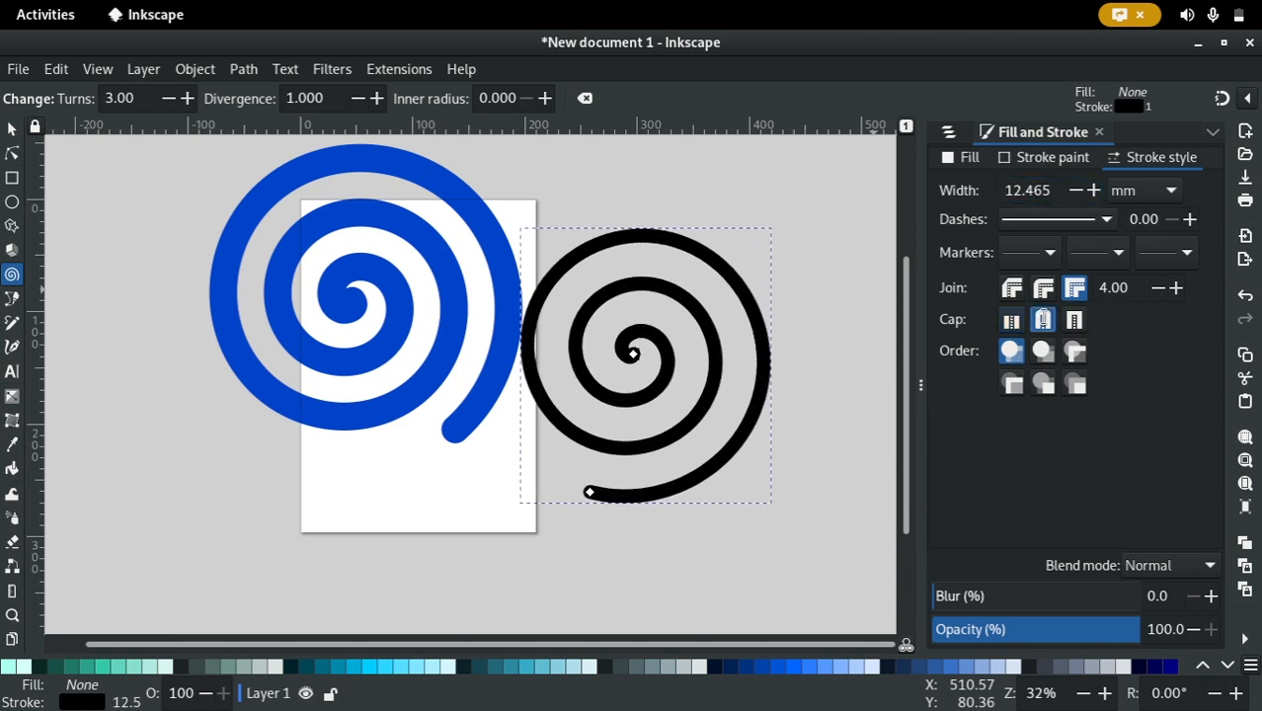
# Switch to the Selector tool, clear the selection and select the black spiral
pyautogui.click(11, 130)
pyautogui.click(496, 470)
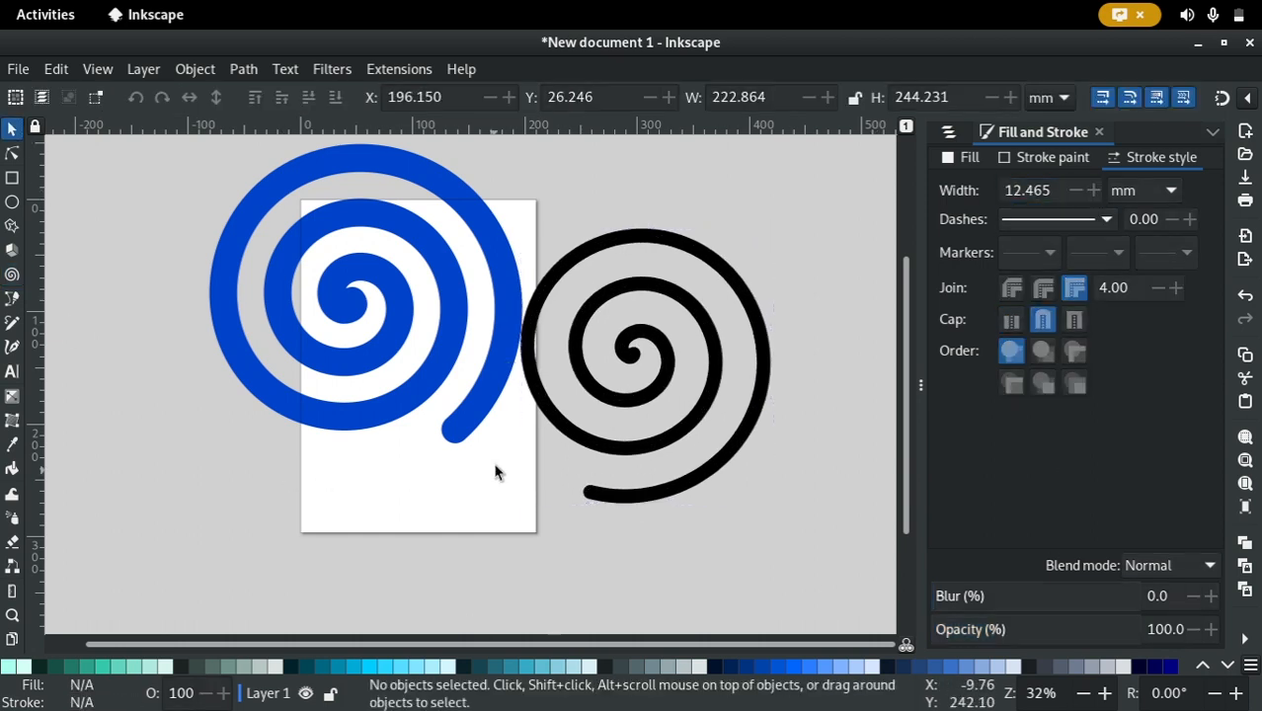
pyautogui.moveTo(495, 470); pyautogui.dragTo(560, 510)
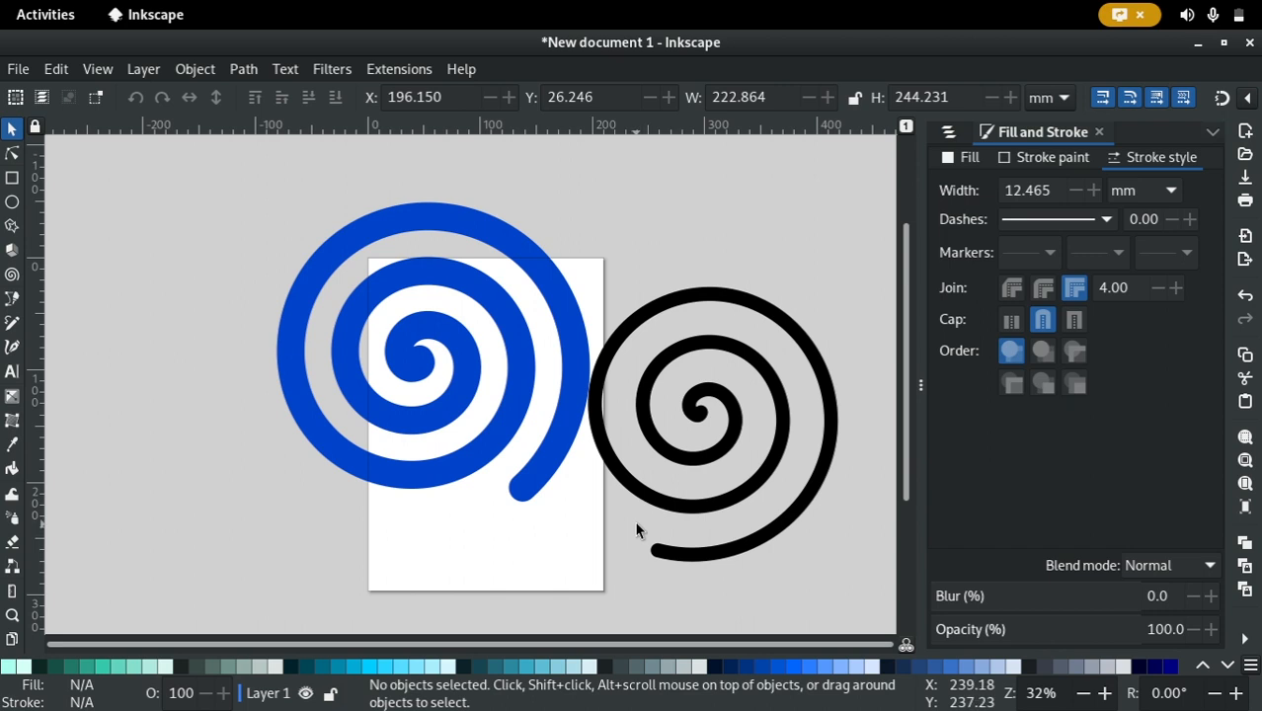
pyautogui.click(761, 314)
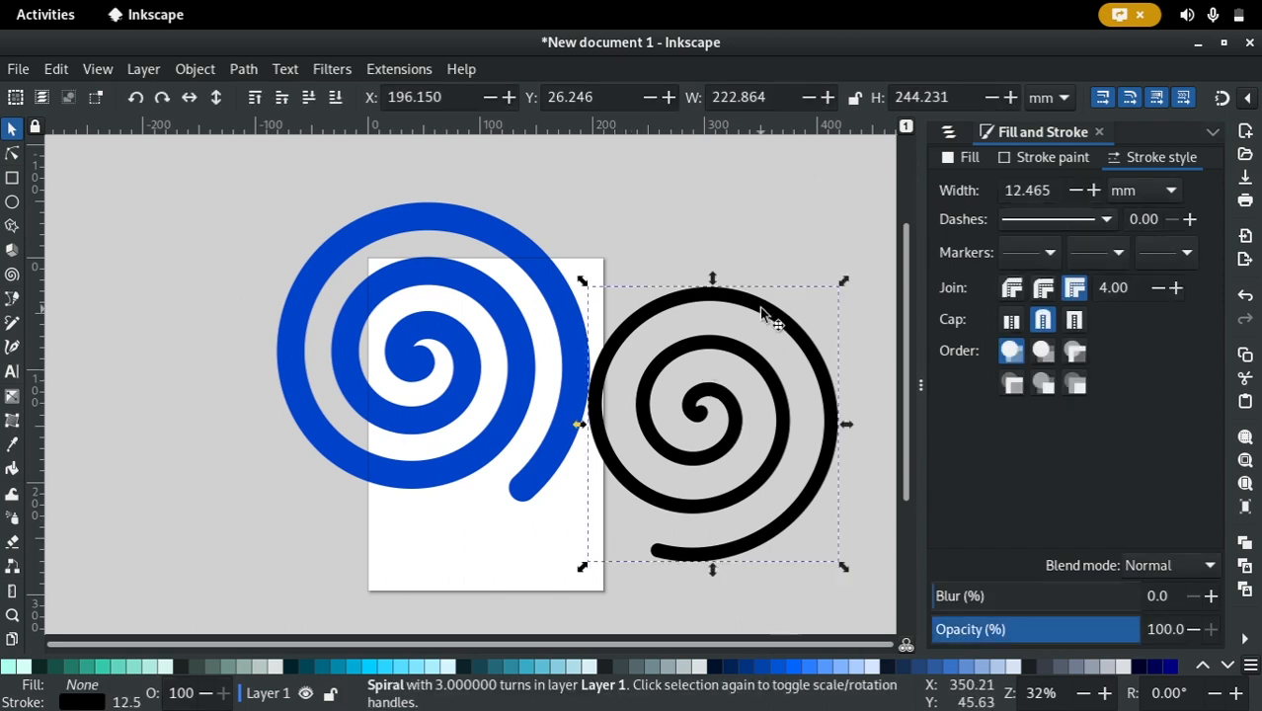